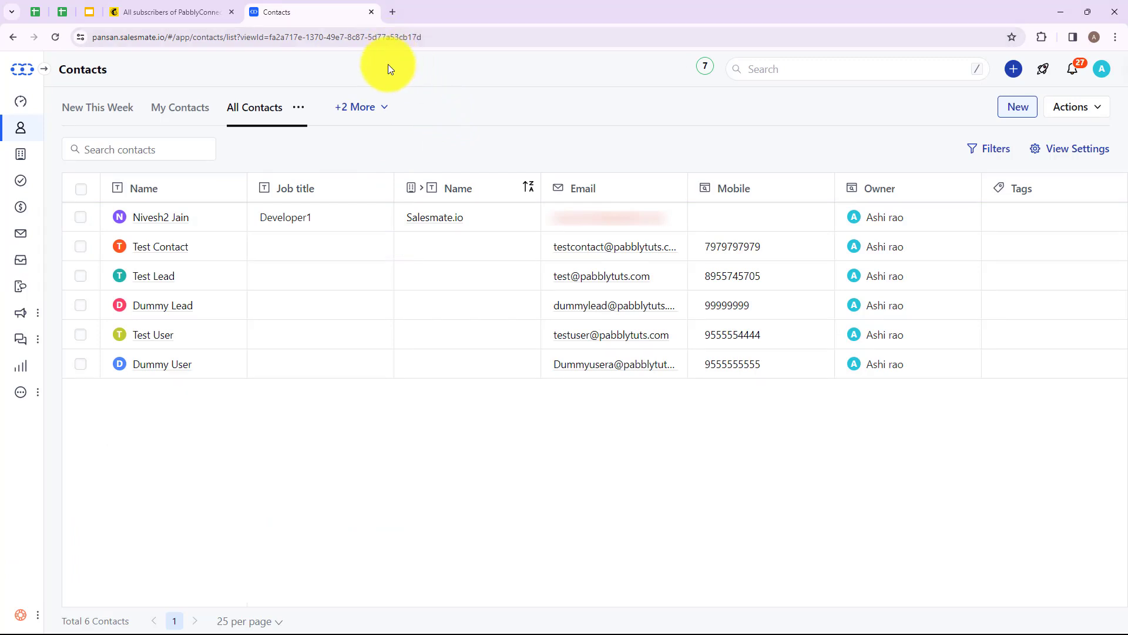
Step: Open a new browser tab and go to pabbly.com/connect
left_click(393, 14)
left_click(402, 33)
type("PA")
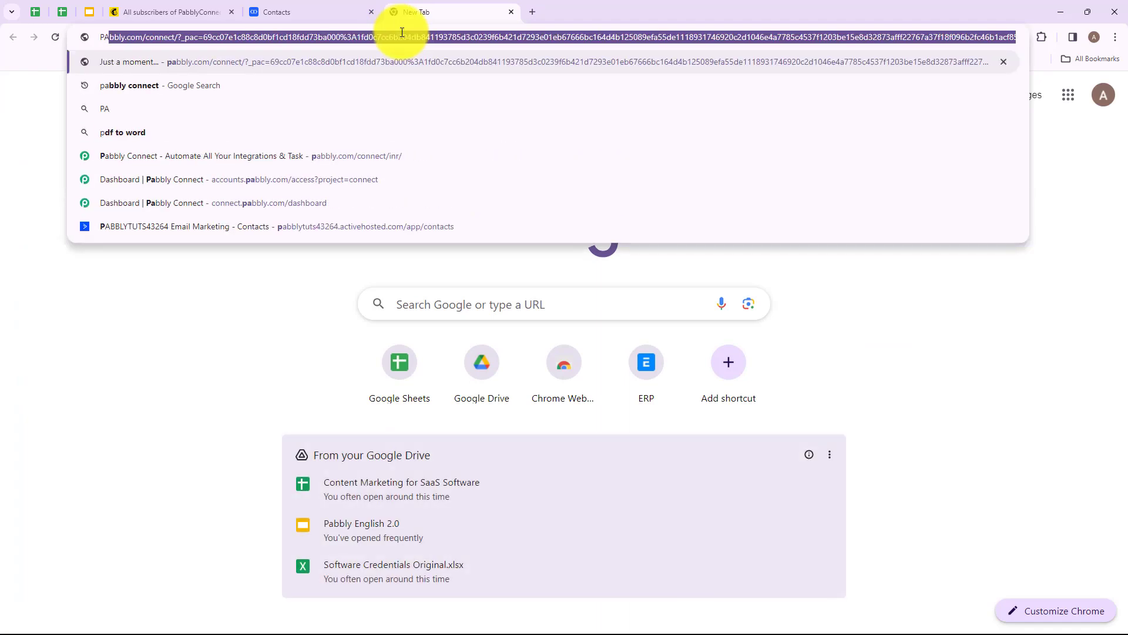
type("BBLY.COM/CONNEC")
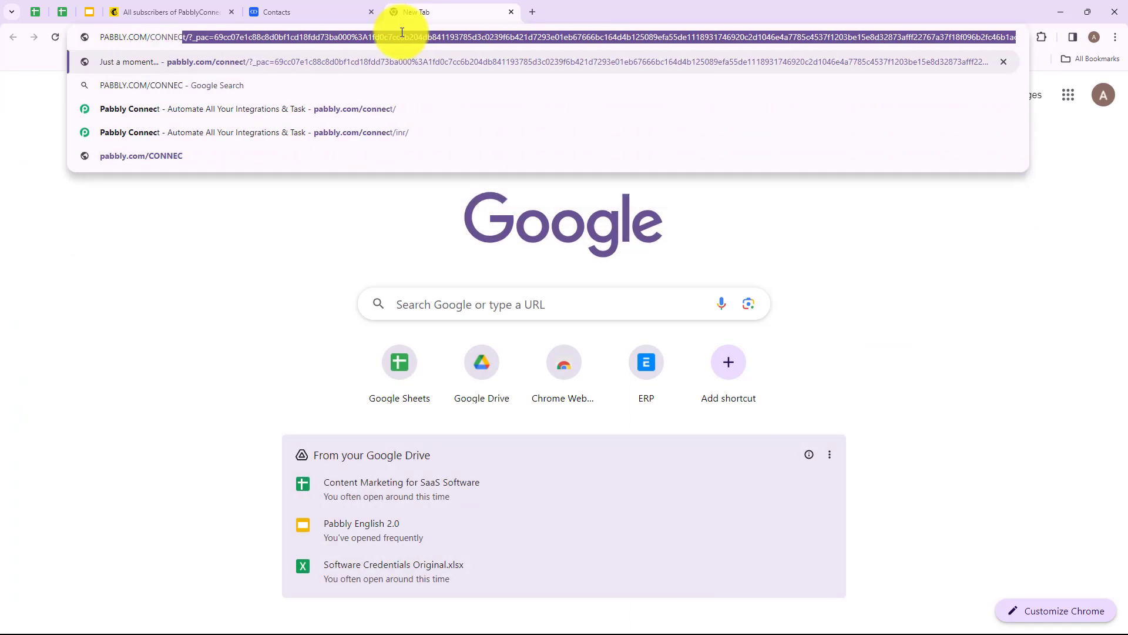
key("Return")
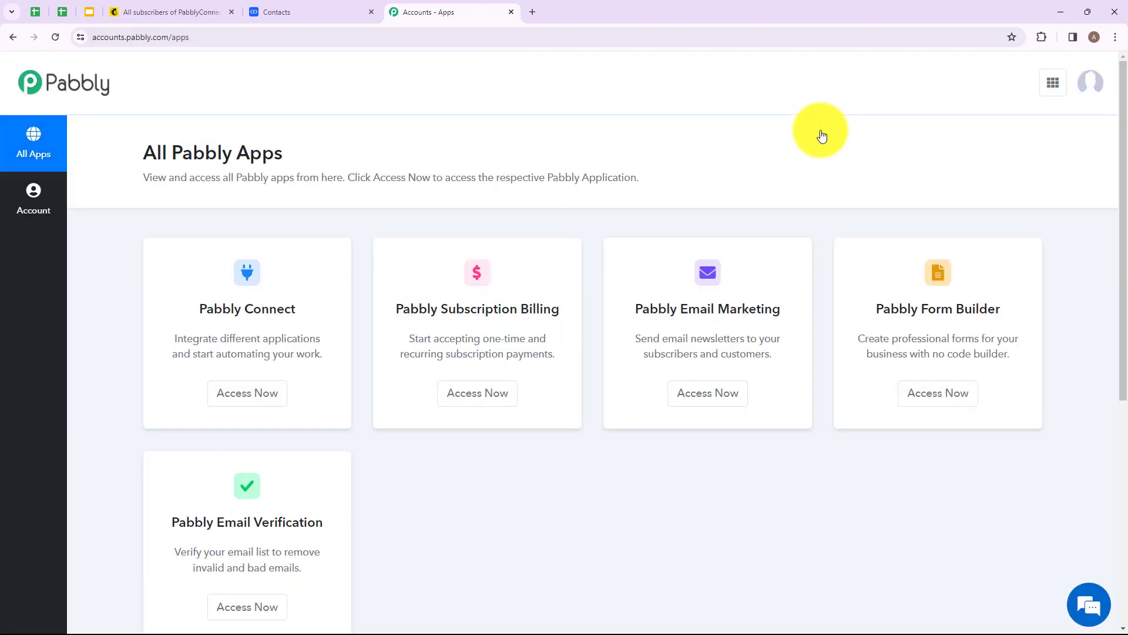
Step: Open Pabbly Connect from the list of all Pabbly apps
left_click_drag(151, 151, 284, 153)
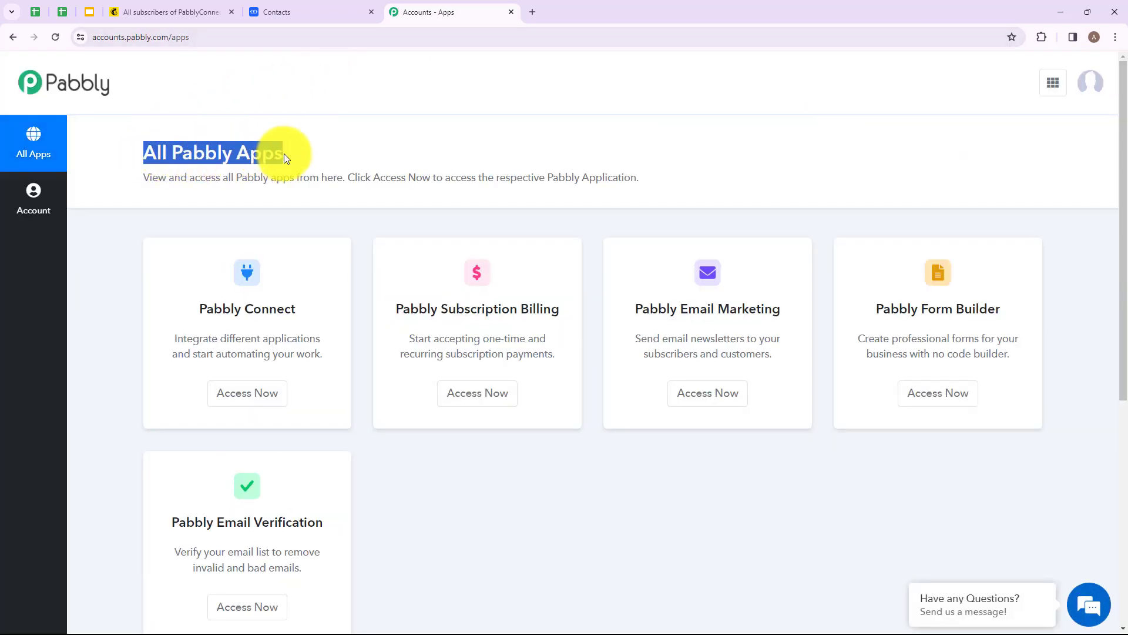
left_click(299, 150)
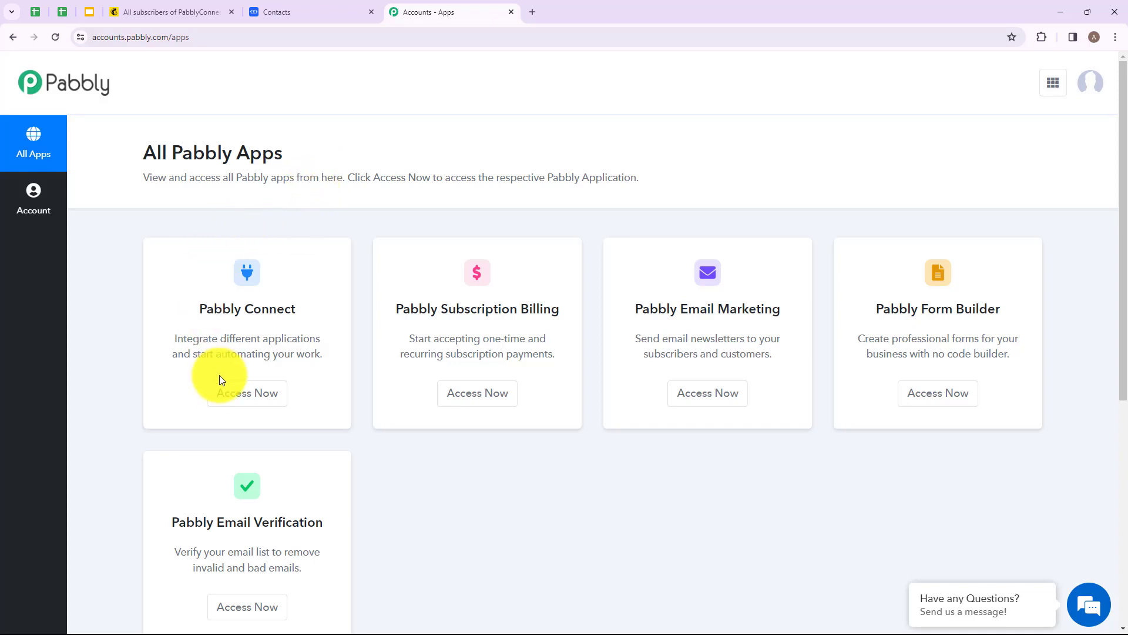
left_click(229, 395)
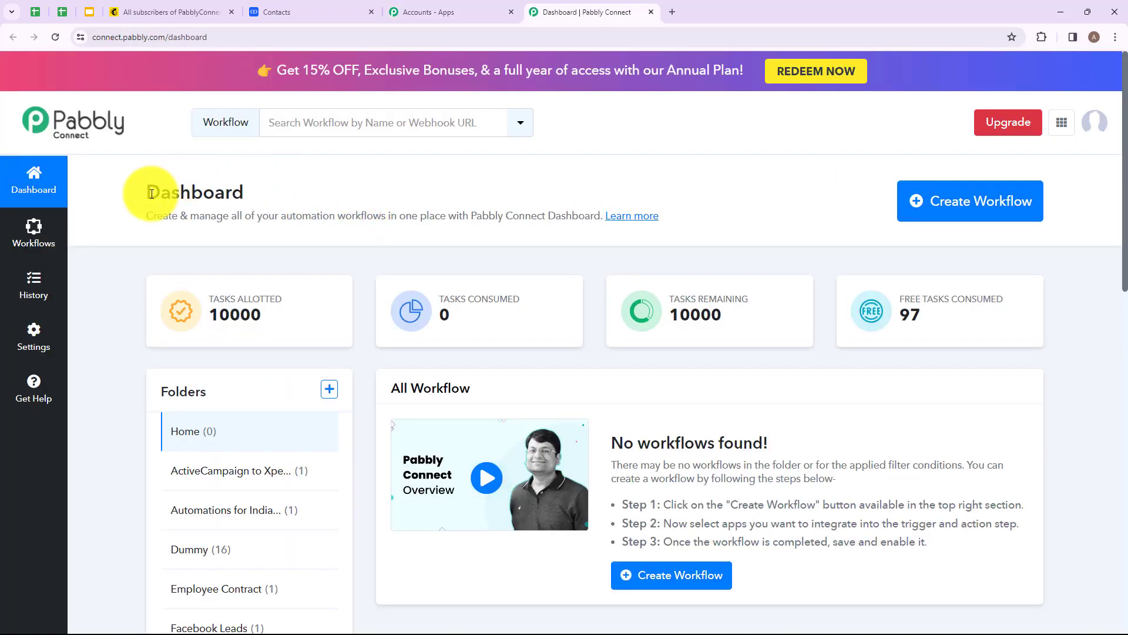
left_click_drag(151, 194, 245, 191)
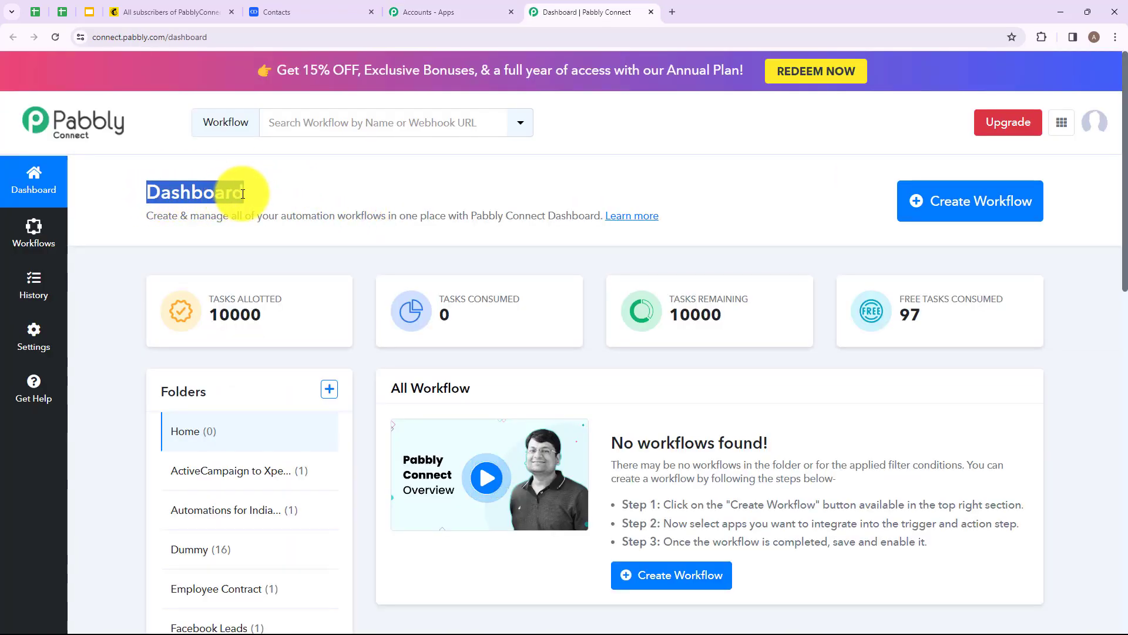
left_click(263, 196)
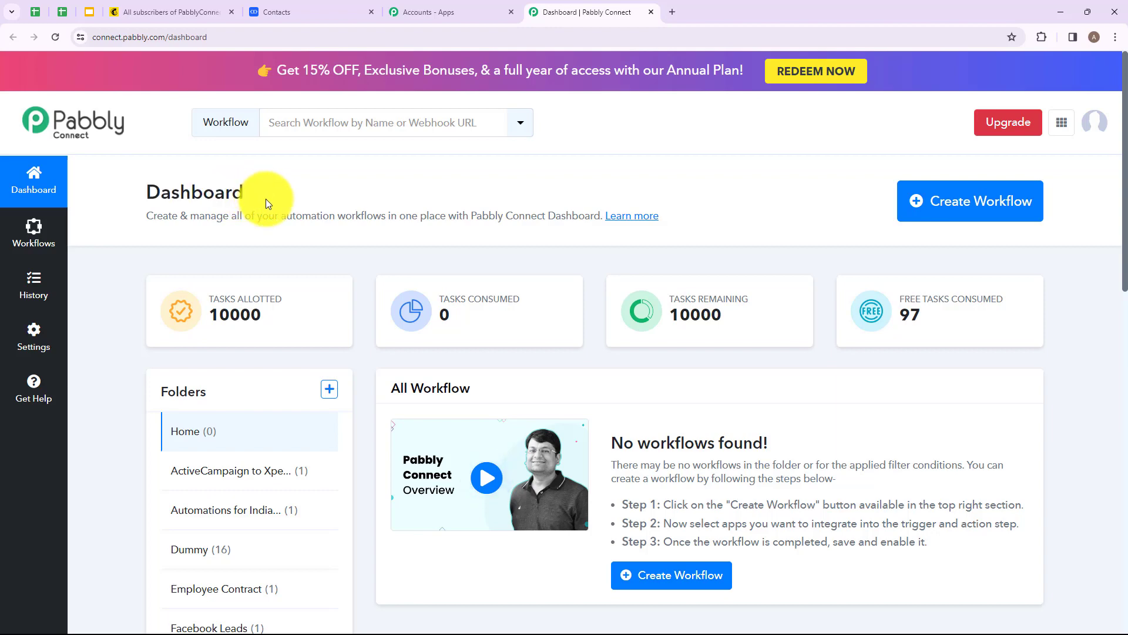
Step: Create a new folder named Salemate to Mailchimp
left_click(329, 391)
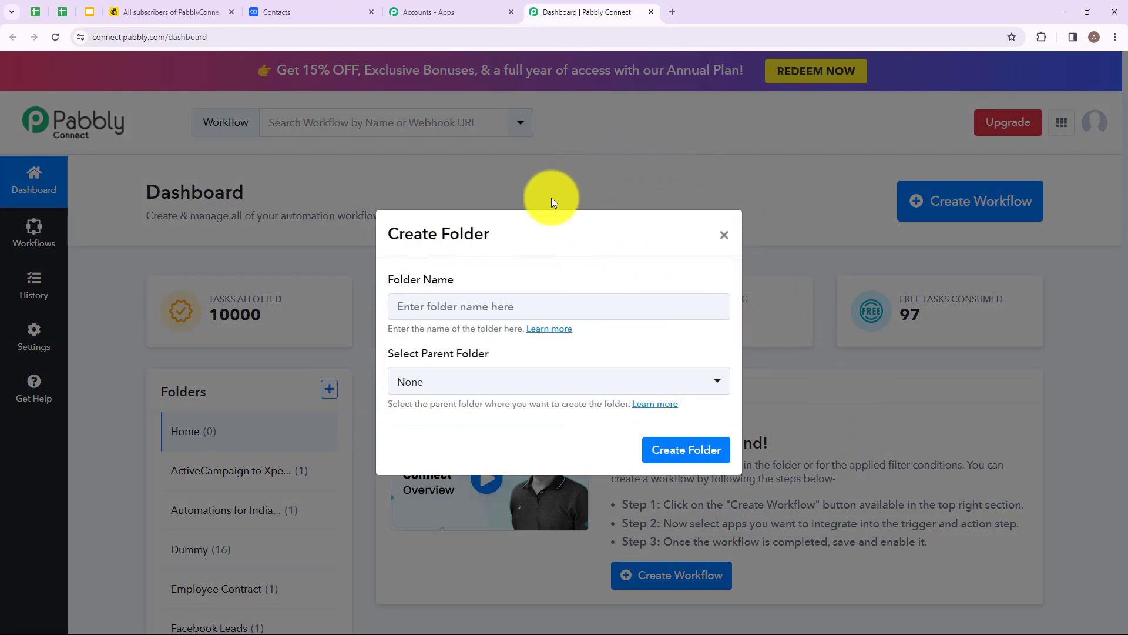
left_click(513, 303)
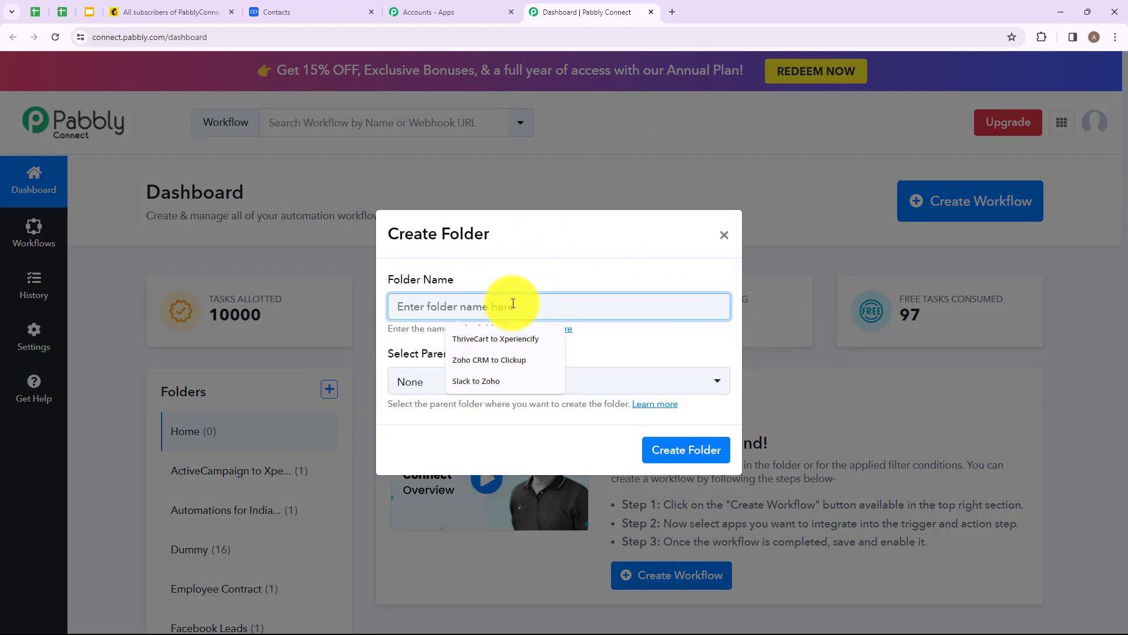
type("S")
type("a")
left_click_drag(397, 306, 526, 308)
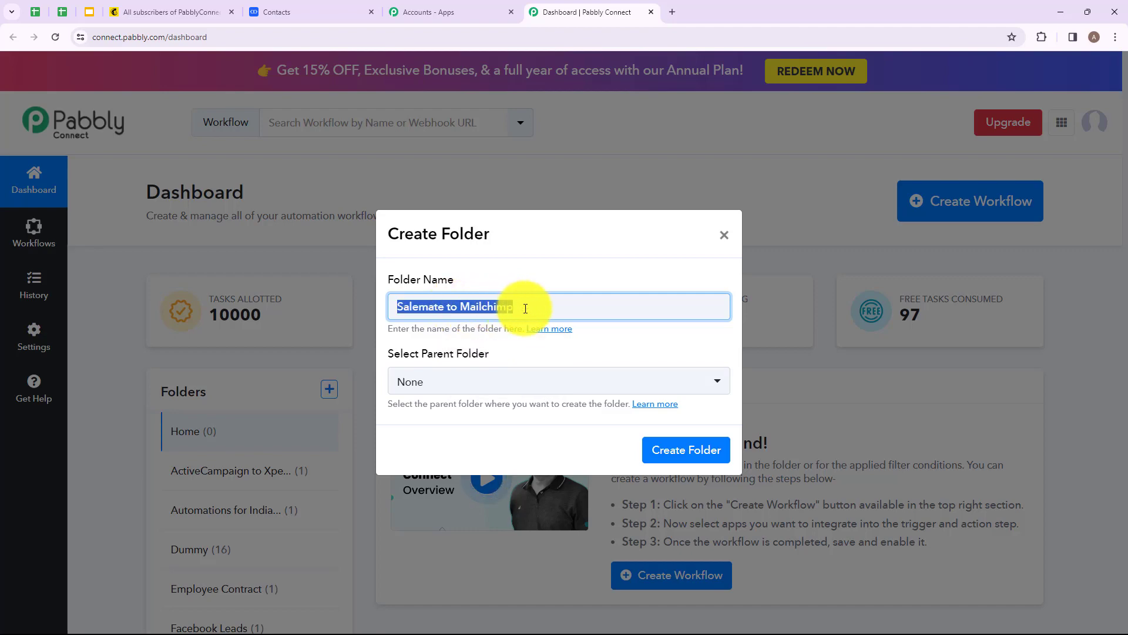
left_click(692, 449)
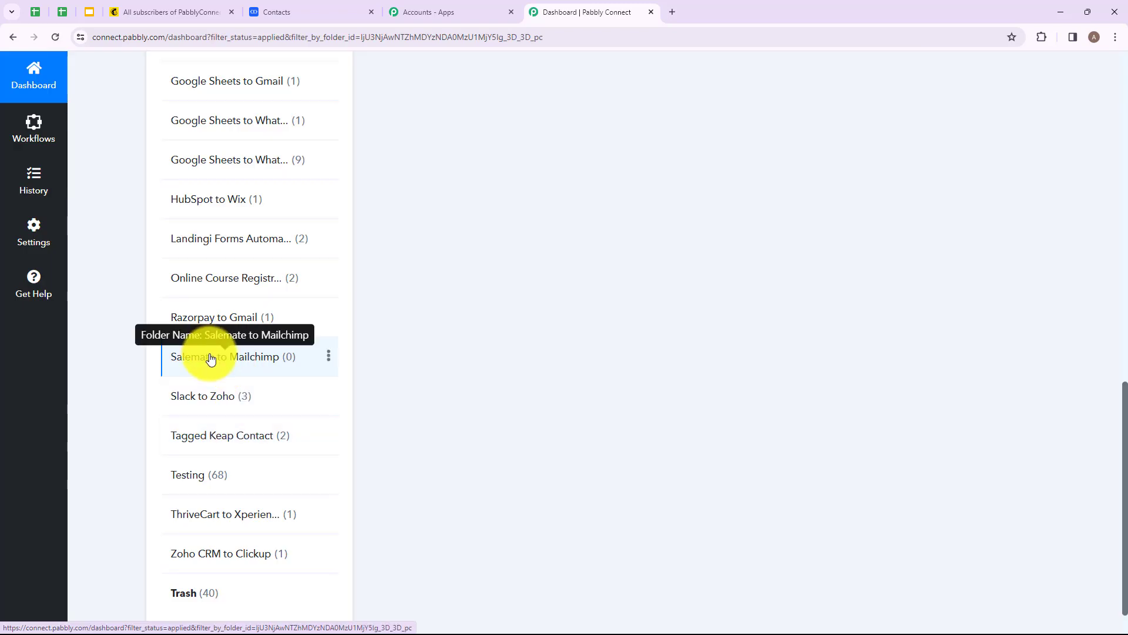
Step: Create a workflow named Create Mailchimp Subscriber from Salesmate Contact in the Salemate to Mailchimp folder
scroll(584, 370, "up", 14)
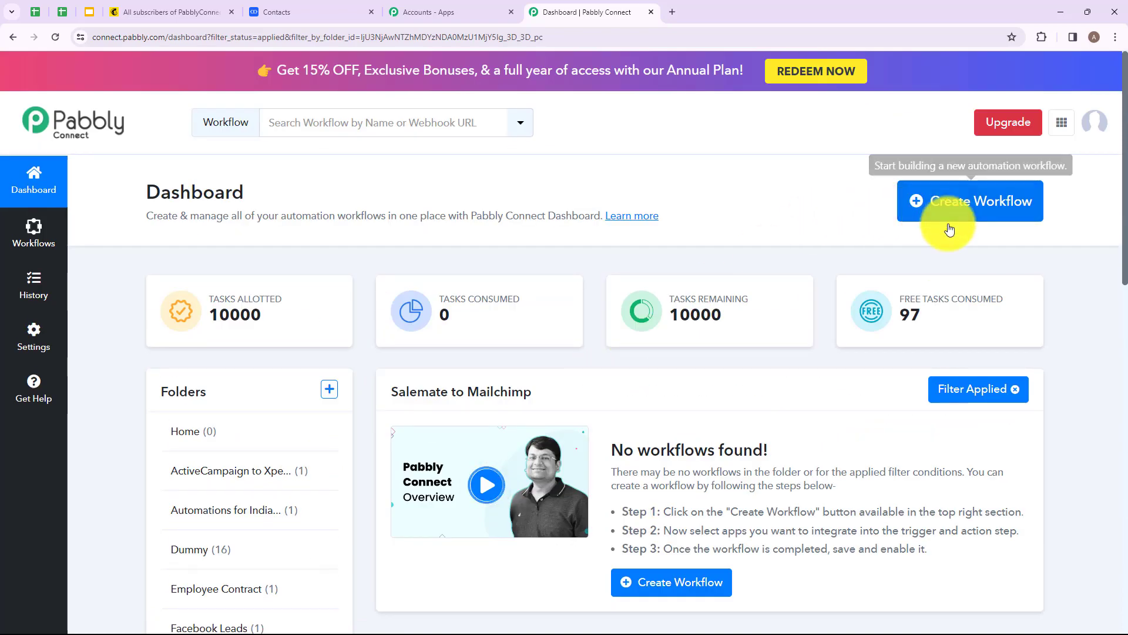
left_click(964, 206)
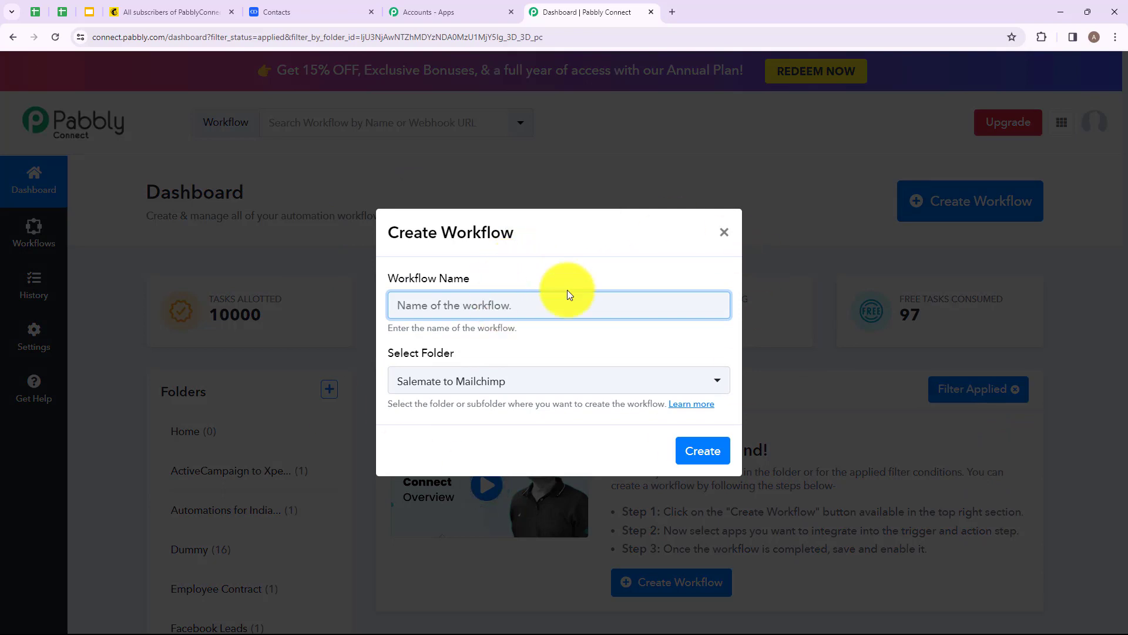
type("Create")
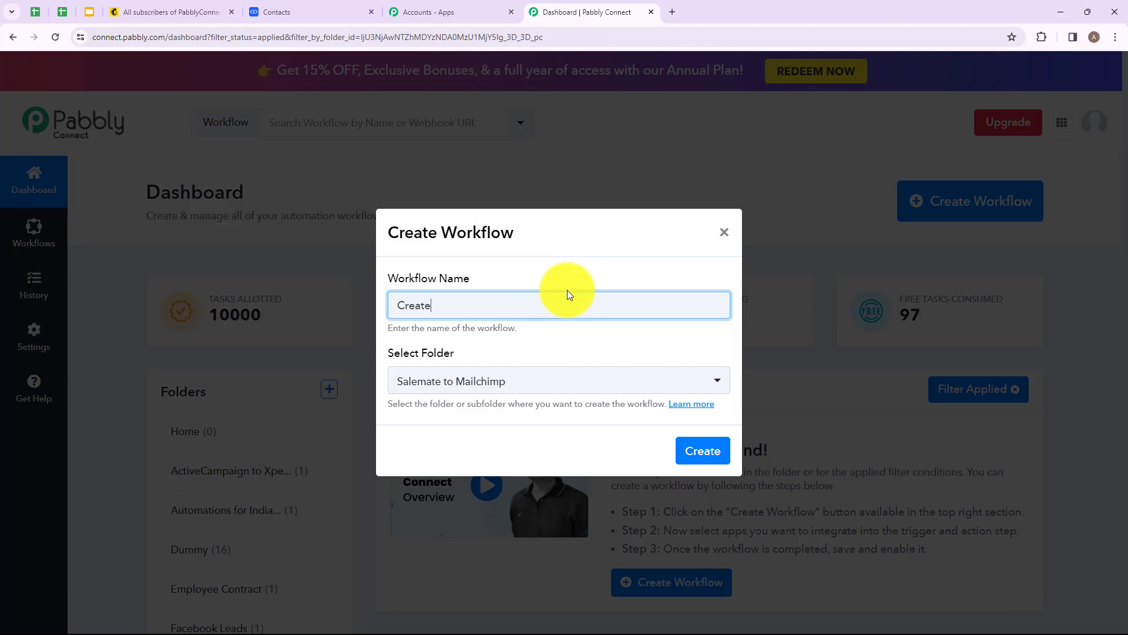
key("BackSpace")
left_click_drag(398, 305, 705, 305)
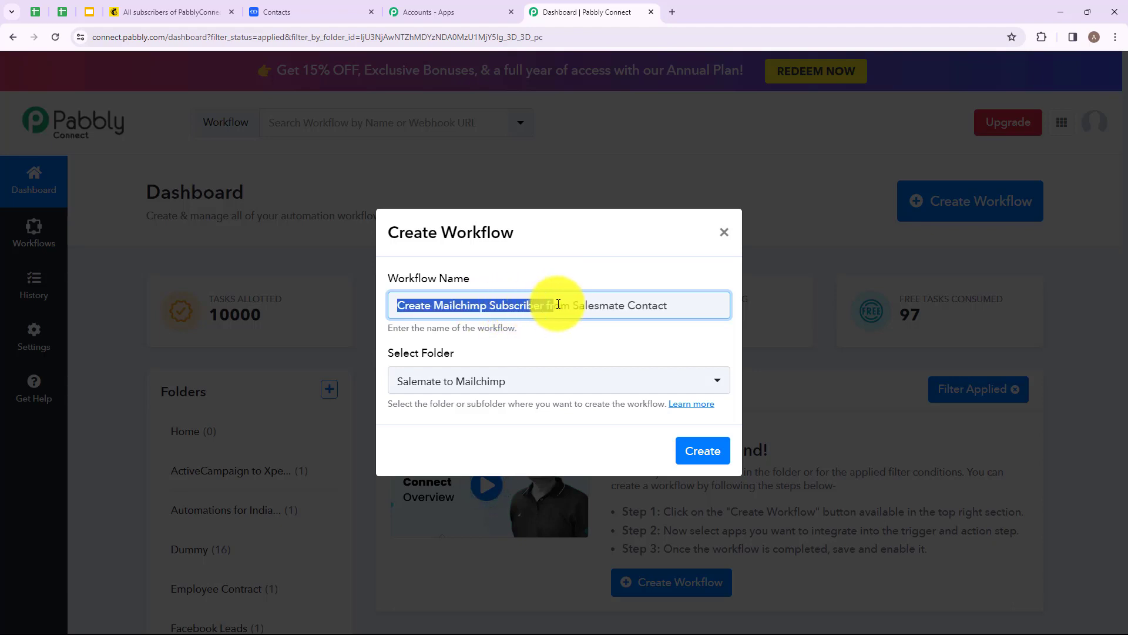
left_click(707, 305)
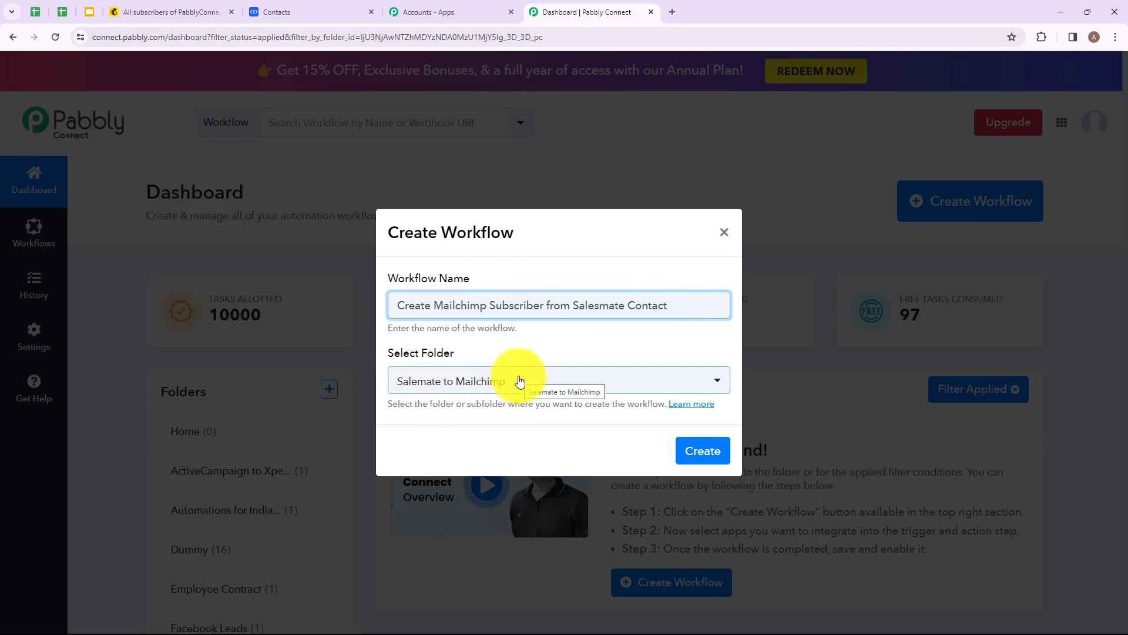
left_click(720, 384)
scroll(536, 209, "down", 1)
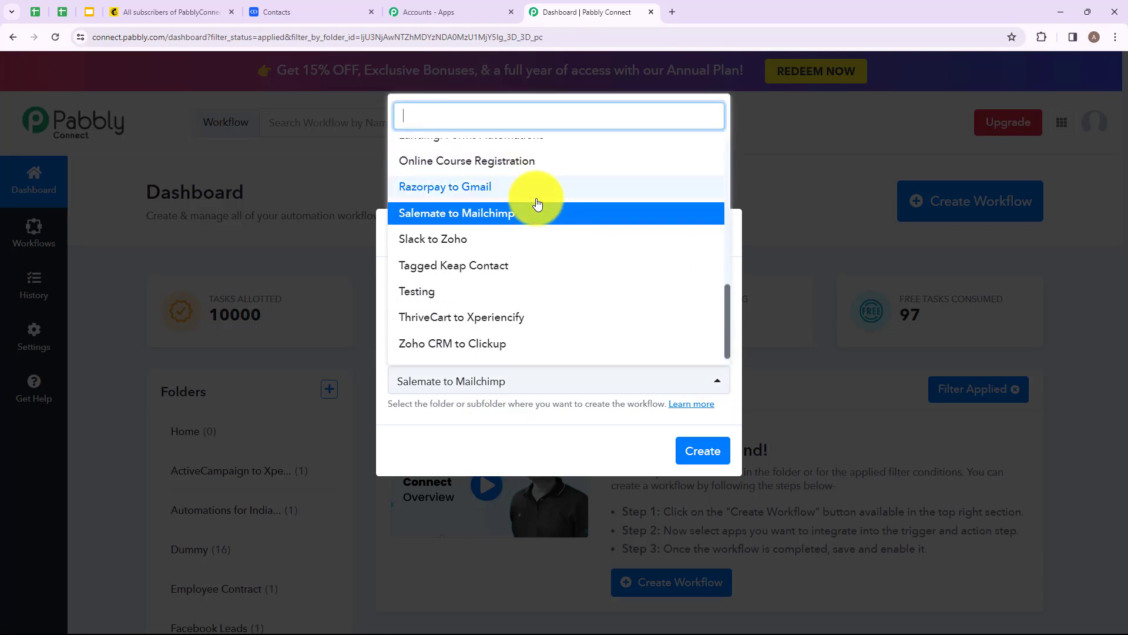
scroll(521, 195, "up", 5)
scroll(520, 195, "up", 1)
left_click(566, 447)
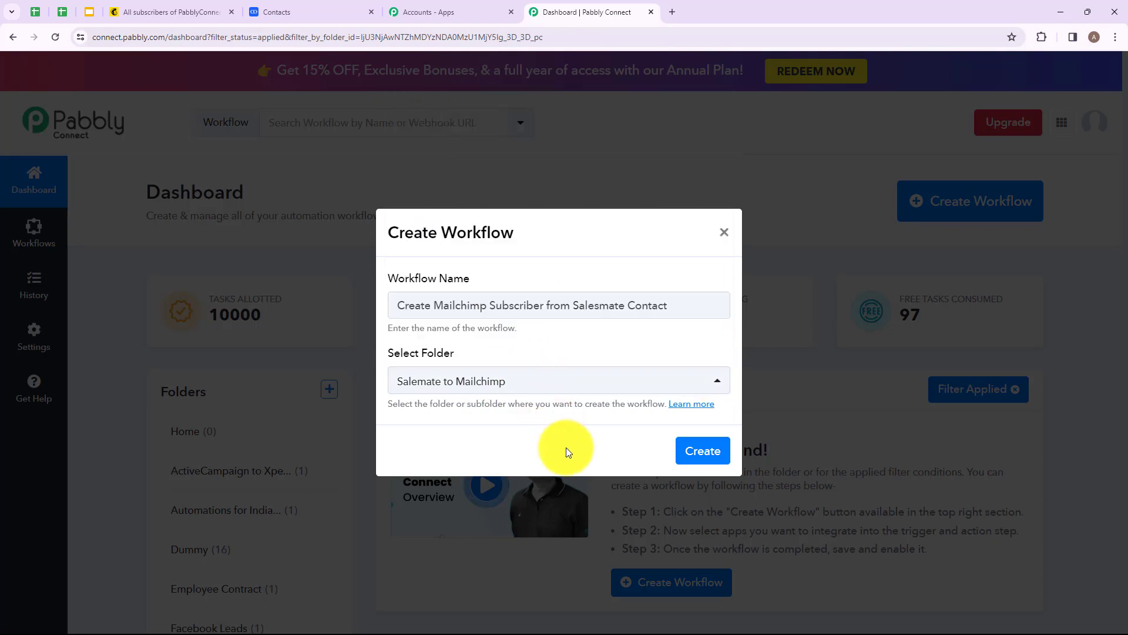
left_click(696, 450)
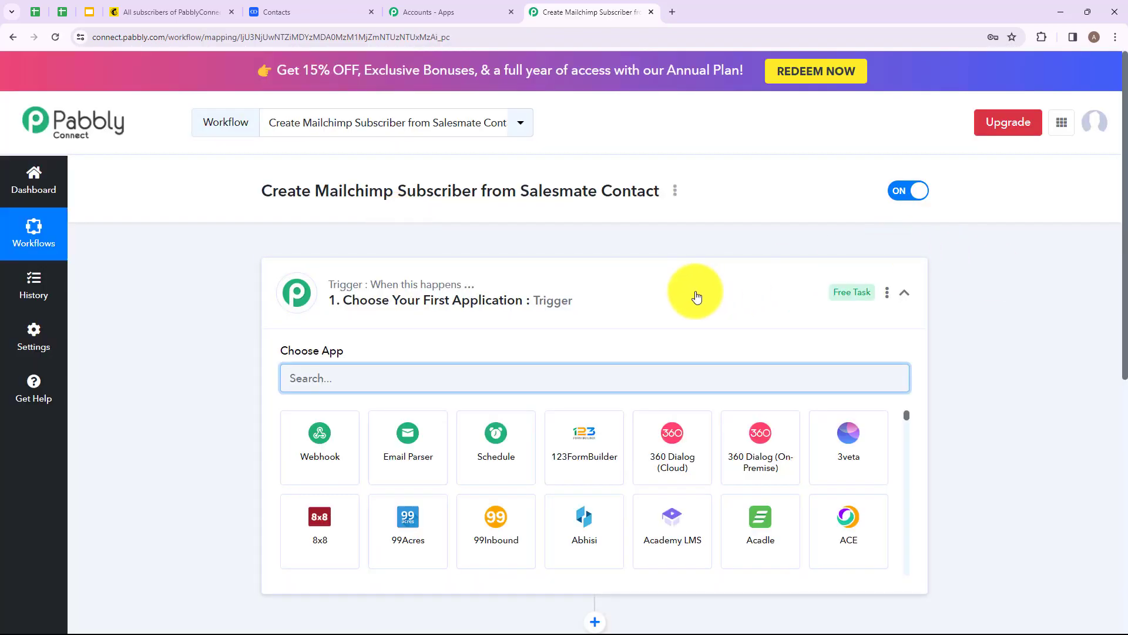
Step: Choose Salesmate as the trigger app
left_click(694, 290)
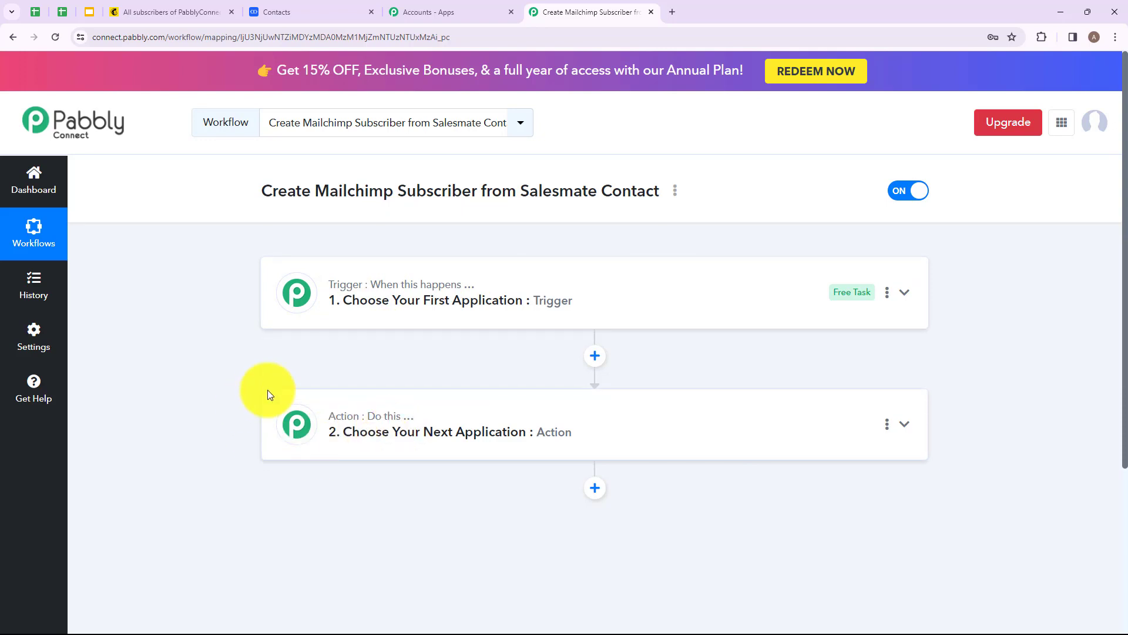
left_click(293, 306)
left_click(451, 371)
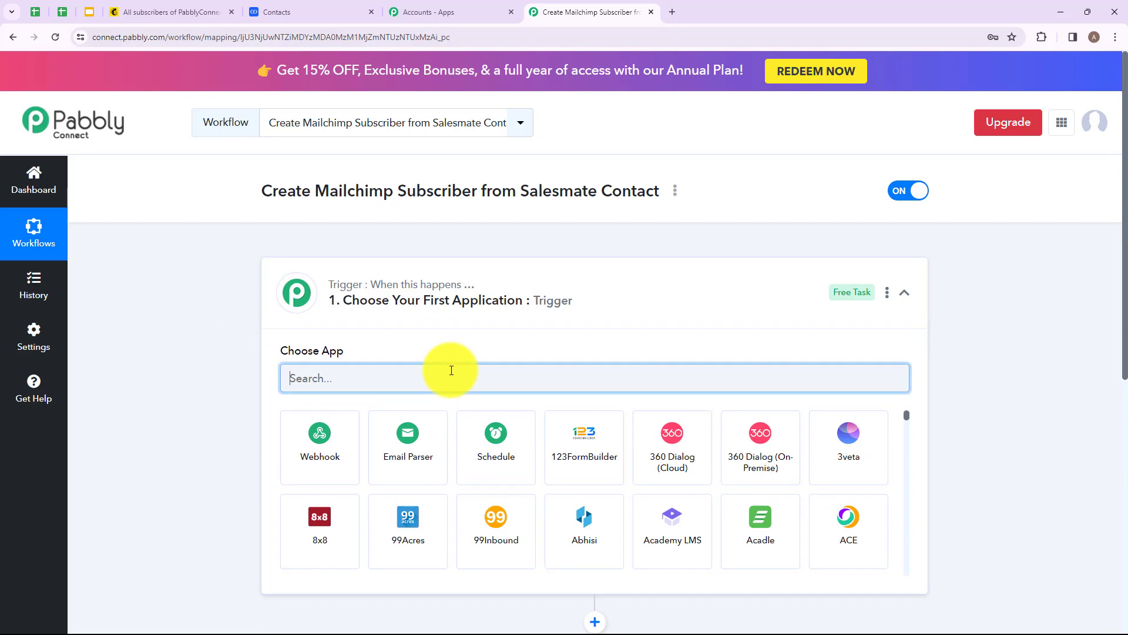
type("Sale")
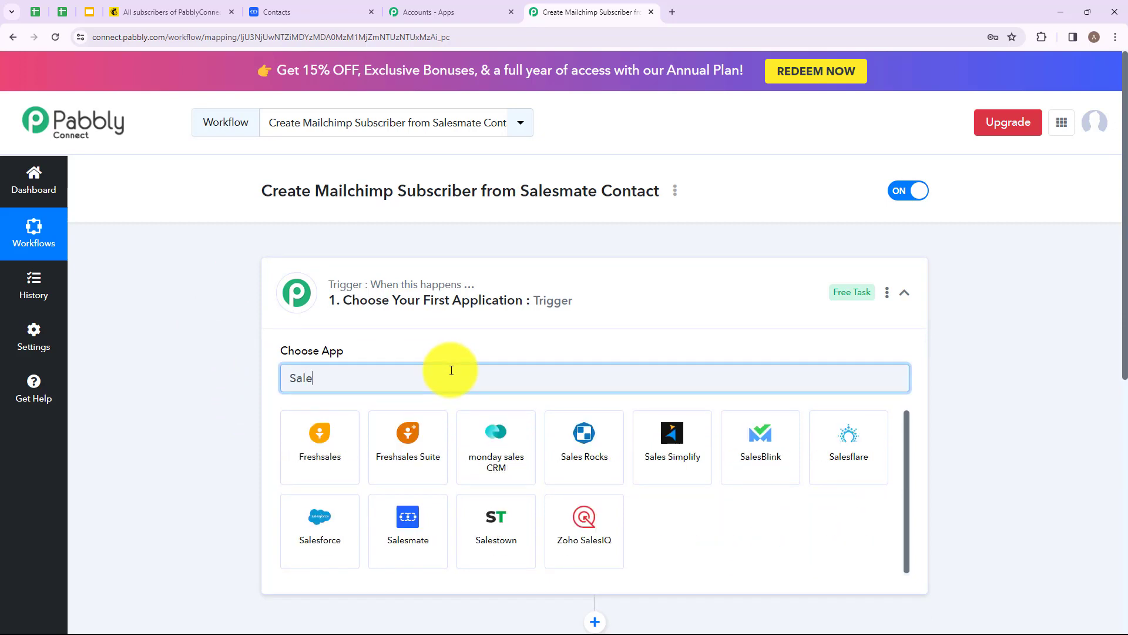
left_click(408, 509)
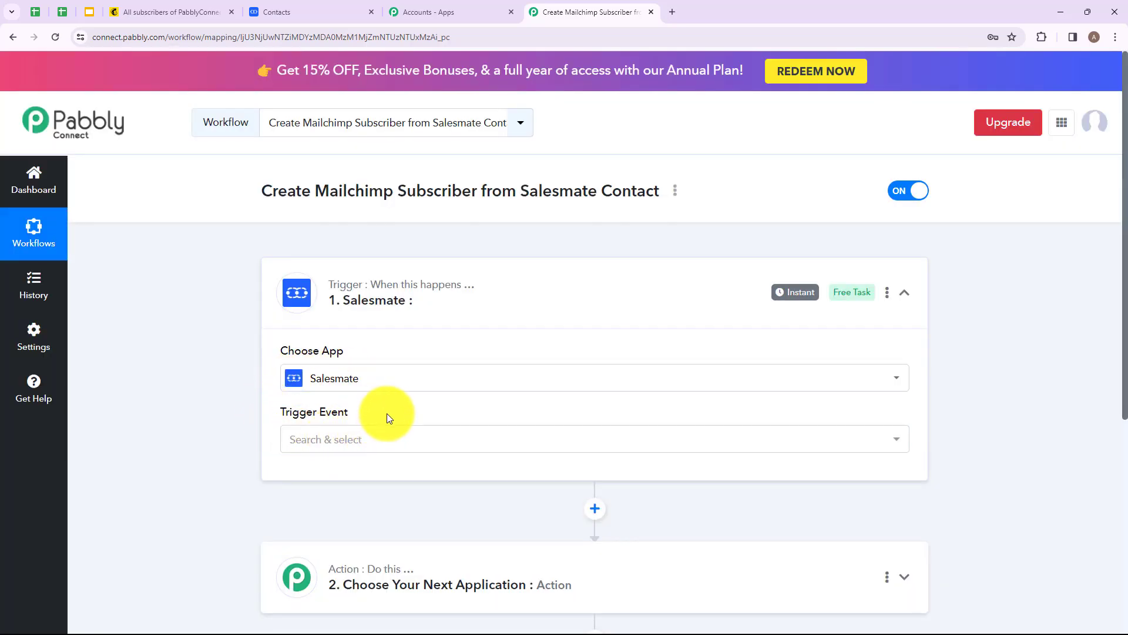
Step: Set the trigger event to New Contact
left_click(385, 444)
scroll(385, 444, "down", 3)
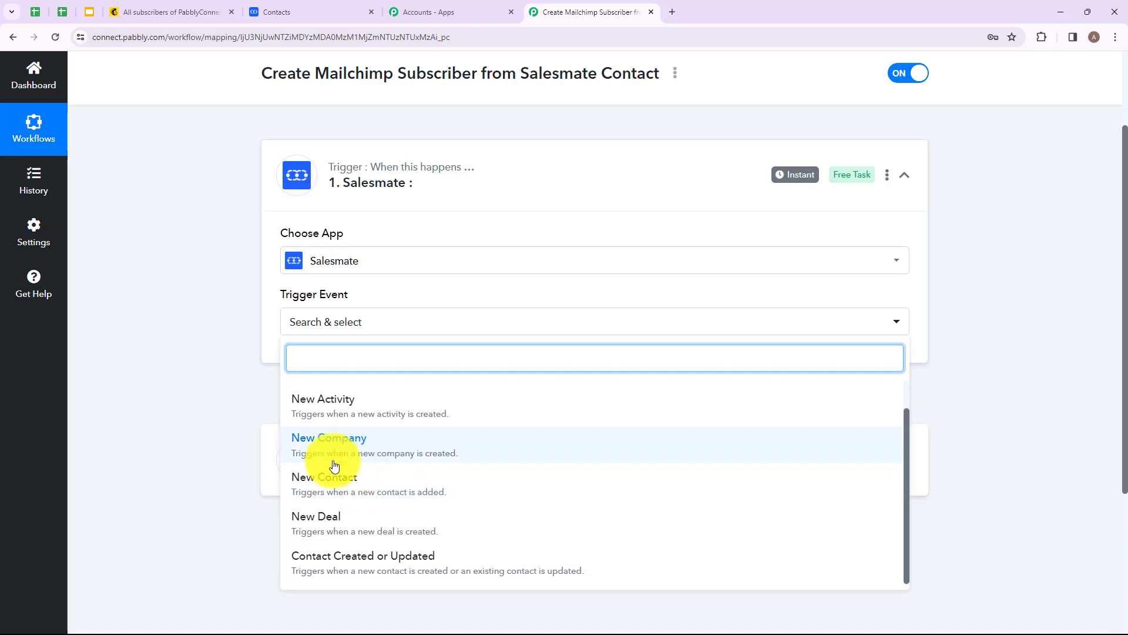
left_click(370, 486)
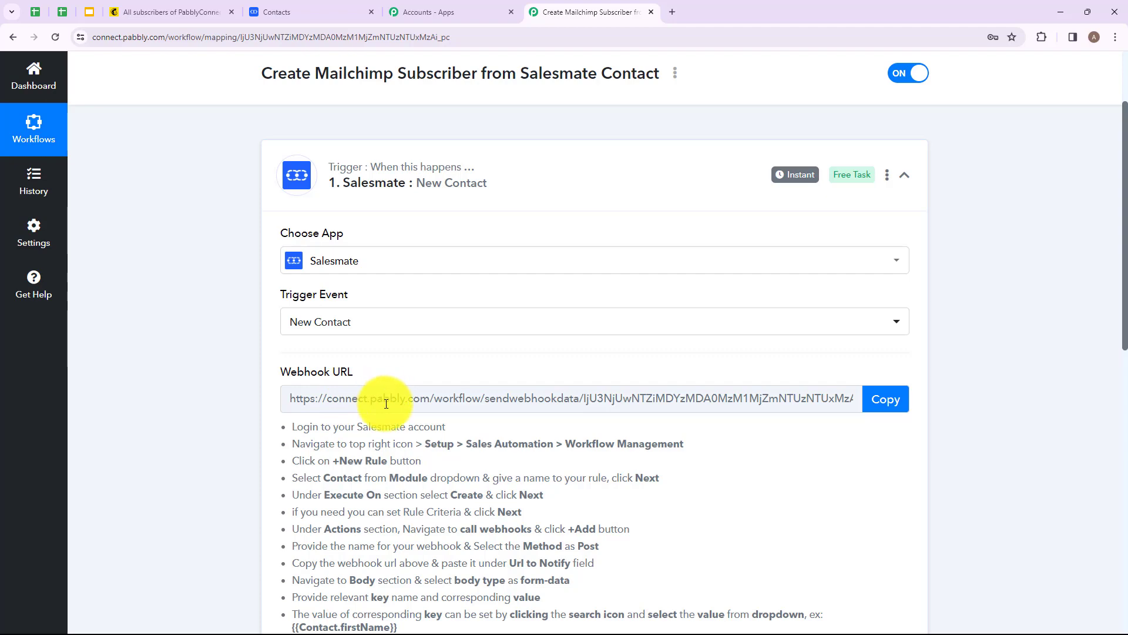
Step: Copy the trigger's webhook URL
left_click_drag(586, 365, 675, 536)
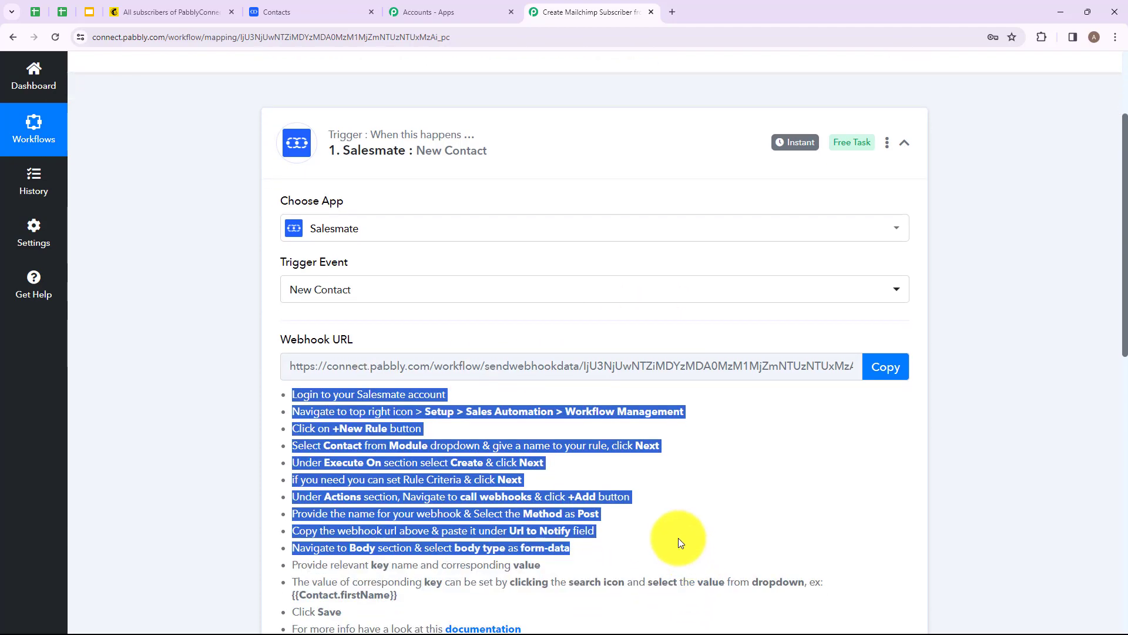
left_click(513, 414)
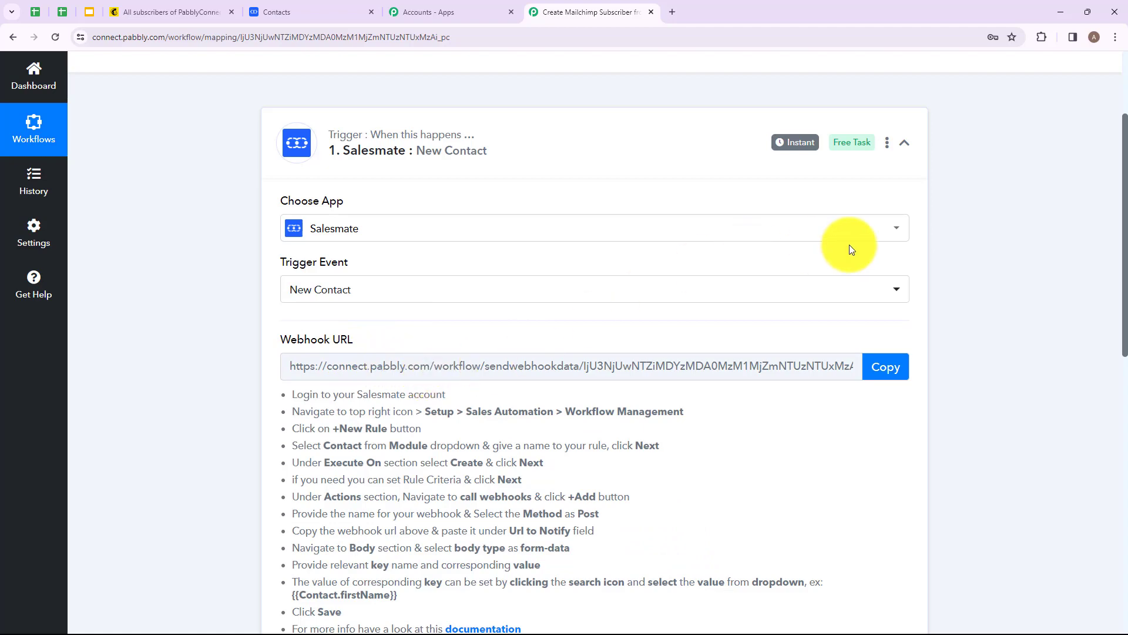
left_click(896, 361)
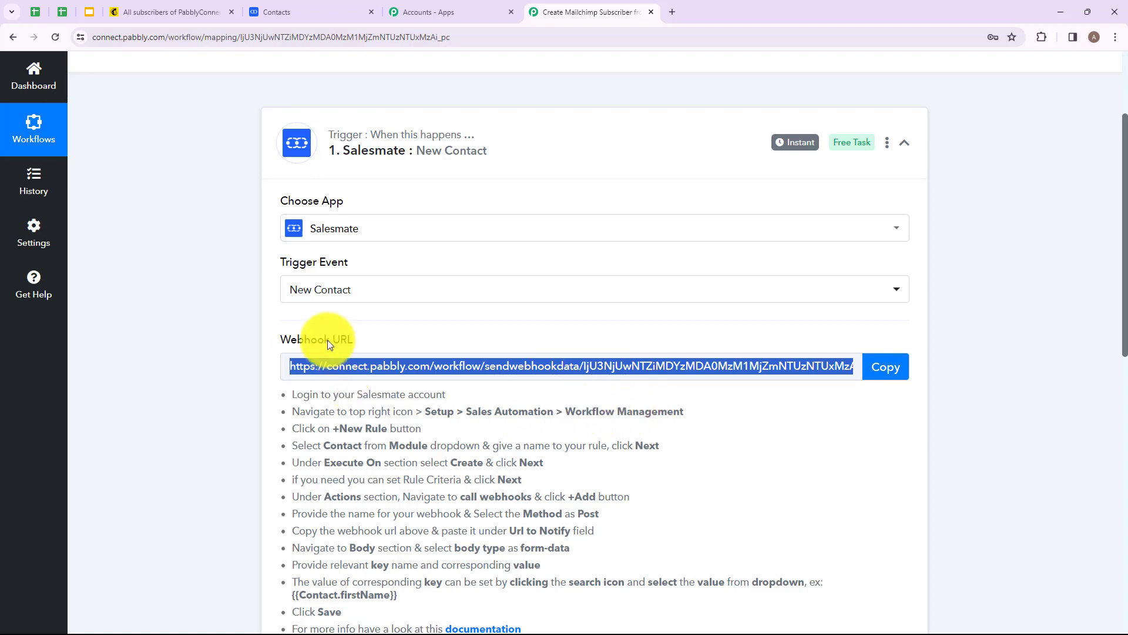
Step: Switch to the Salesmate tab and start adding a new workflow rule in the automation setup
left_click(300, 13)
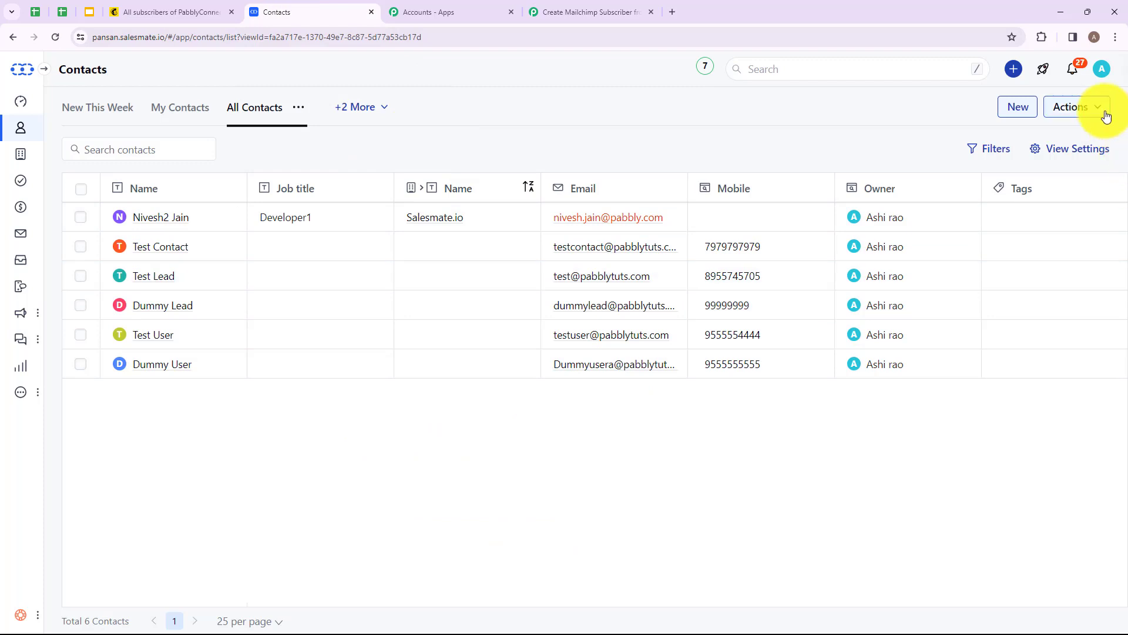
left_click(1102, 72)
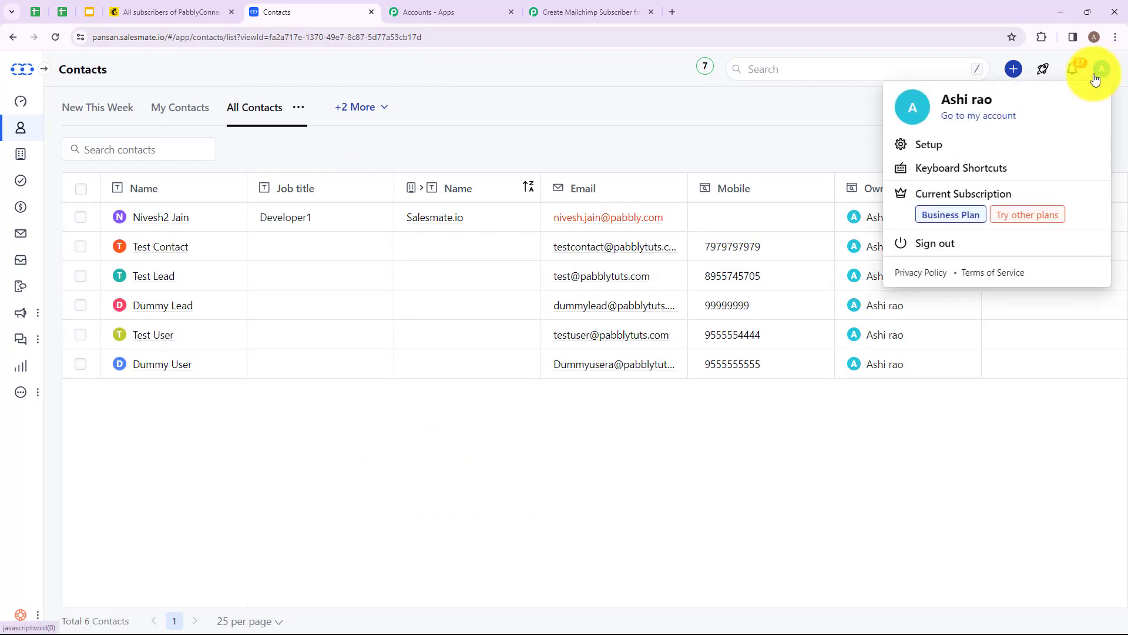
left_click(929, 145)
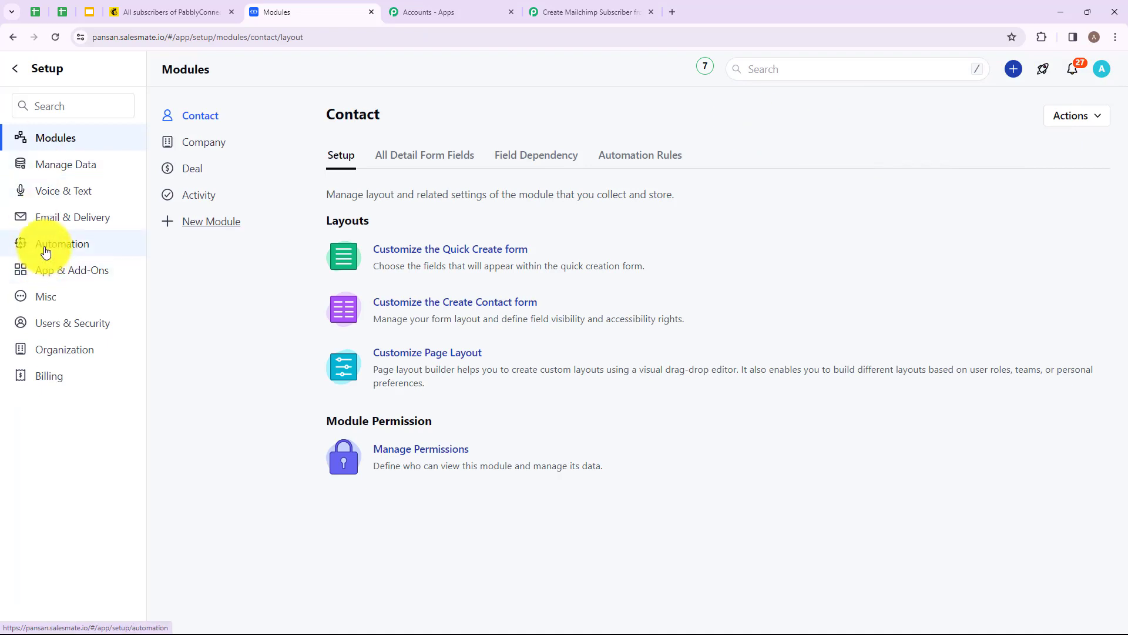
left_click(46, 252)
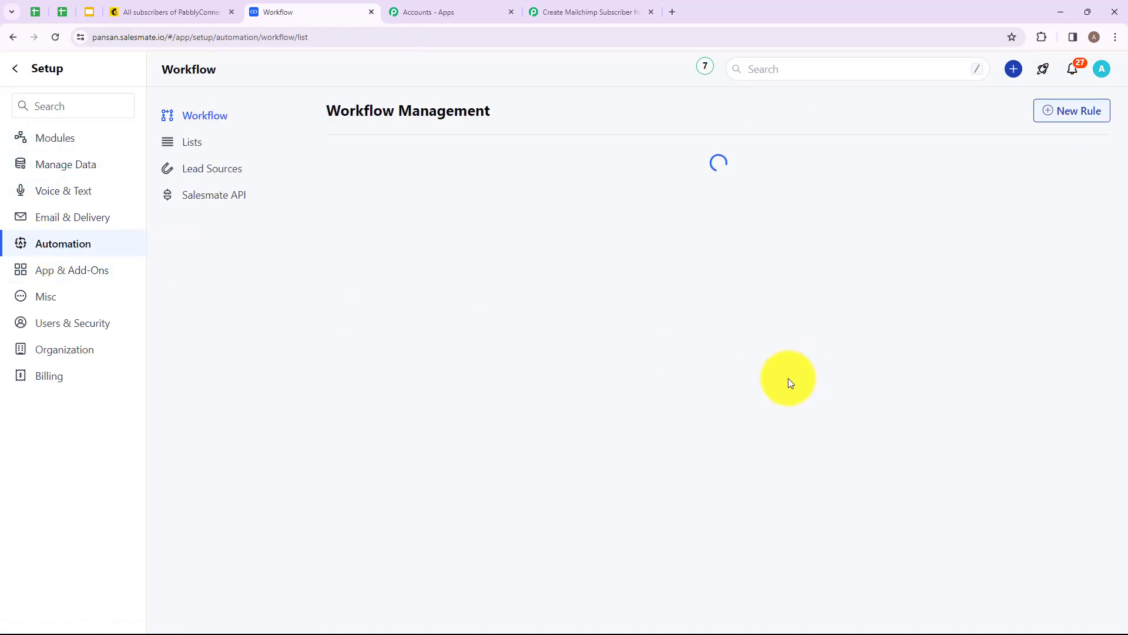
left_click_drag(328, 112, 579, 123)
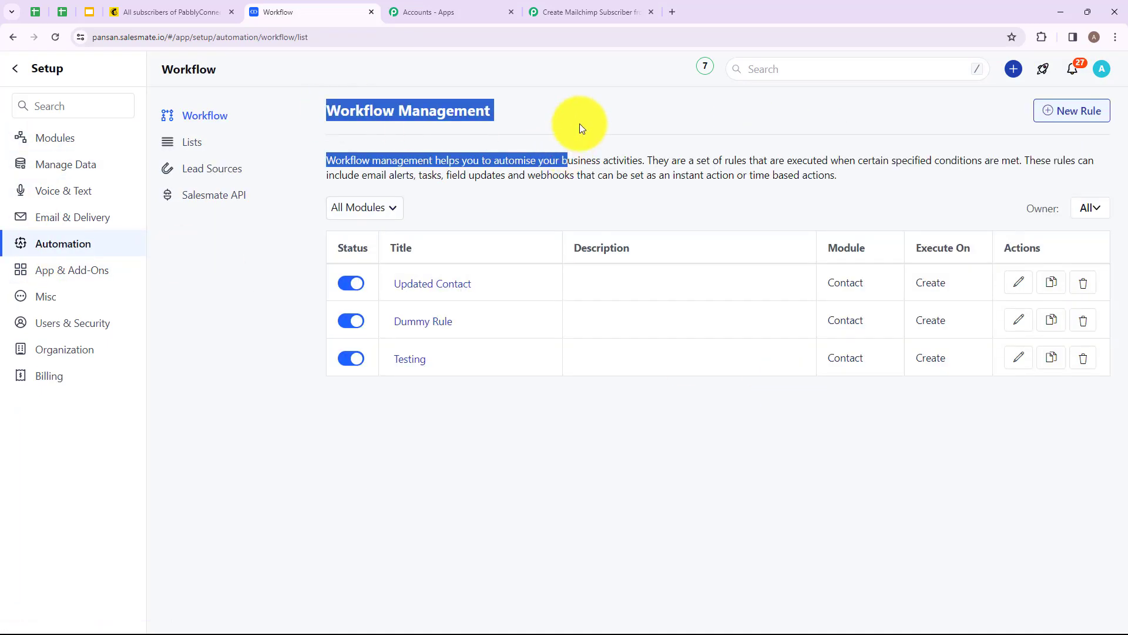
left_click(650, 139)
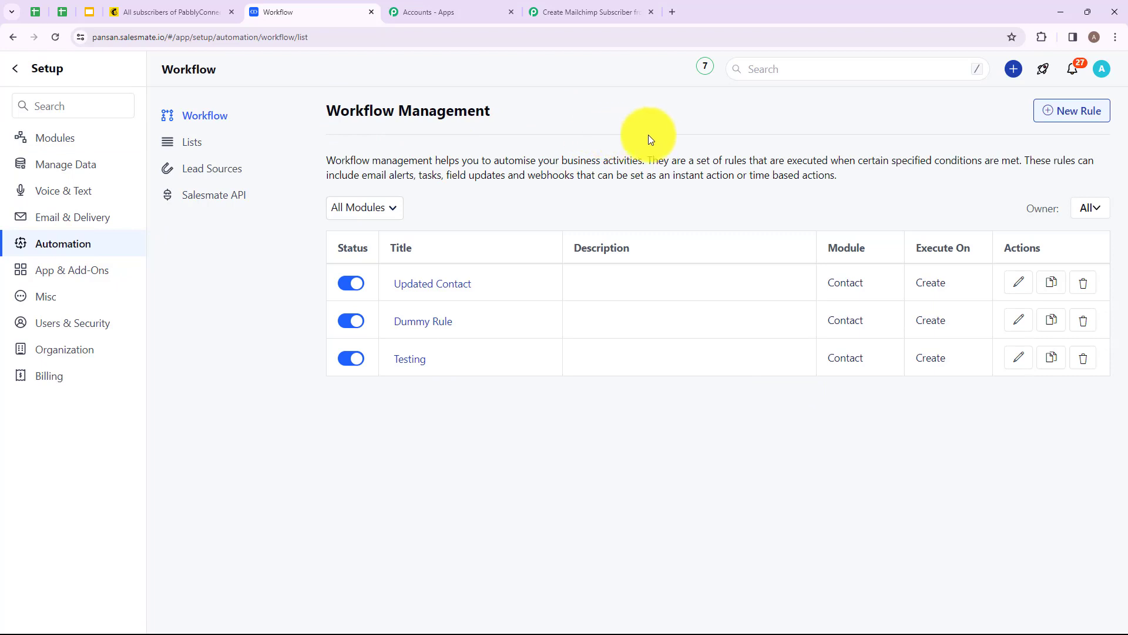
left_click(1066, 114)
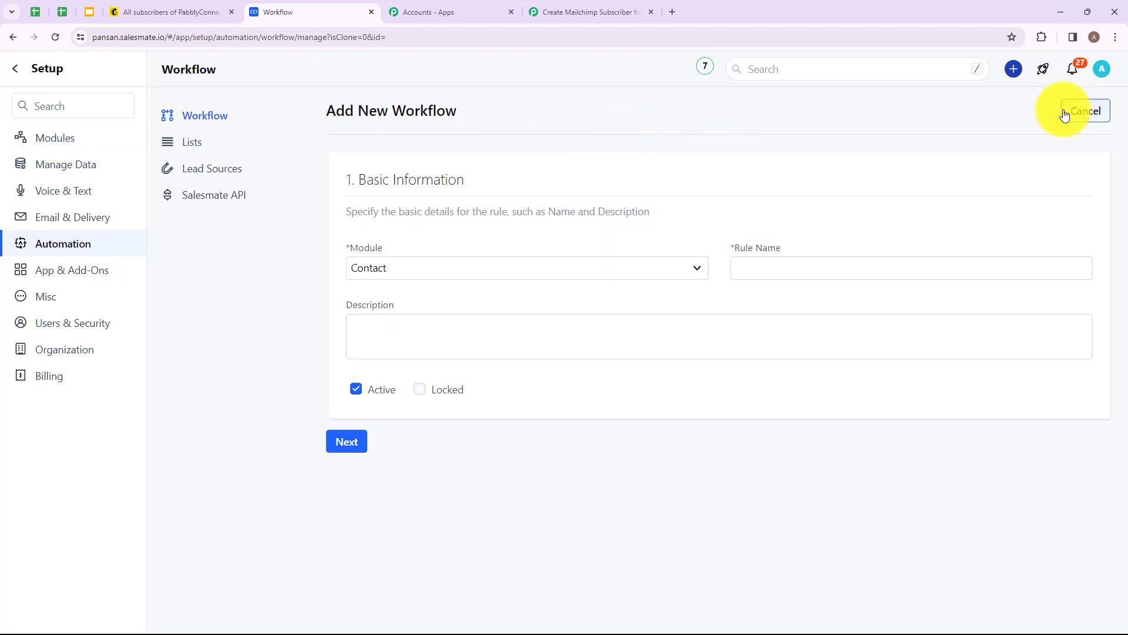
Step: Name the new Contact workflow rule Dummy and continue to the next section
left_click_drag(327, 111, 465, 114)
left_click(479, 117)
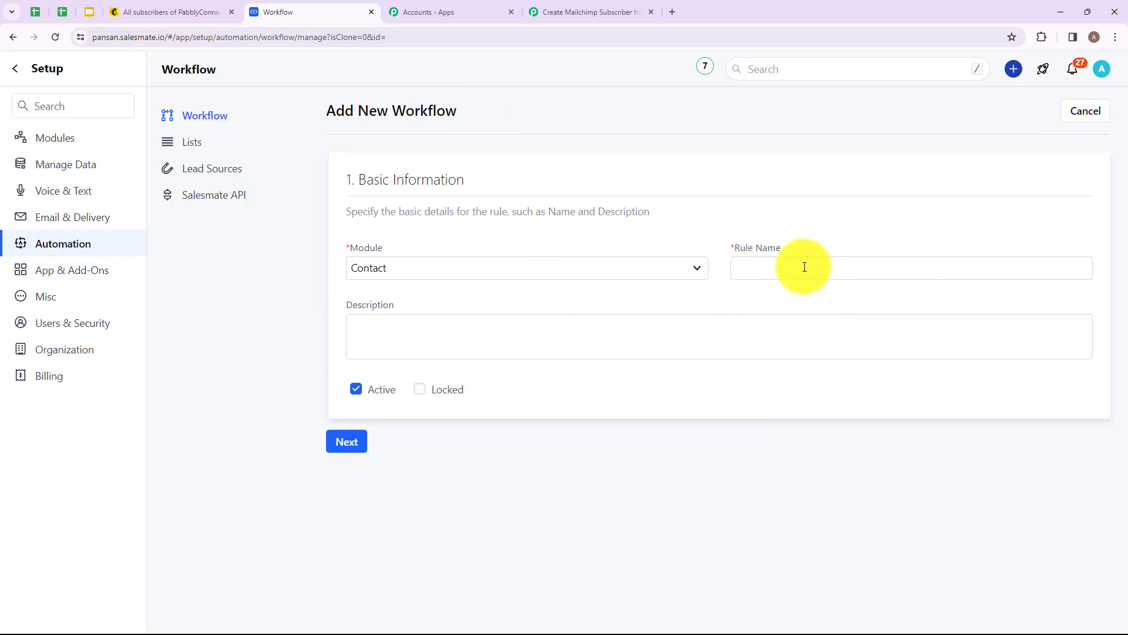
left_click(838, 267)
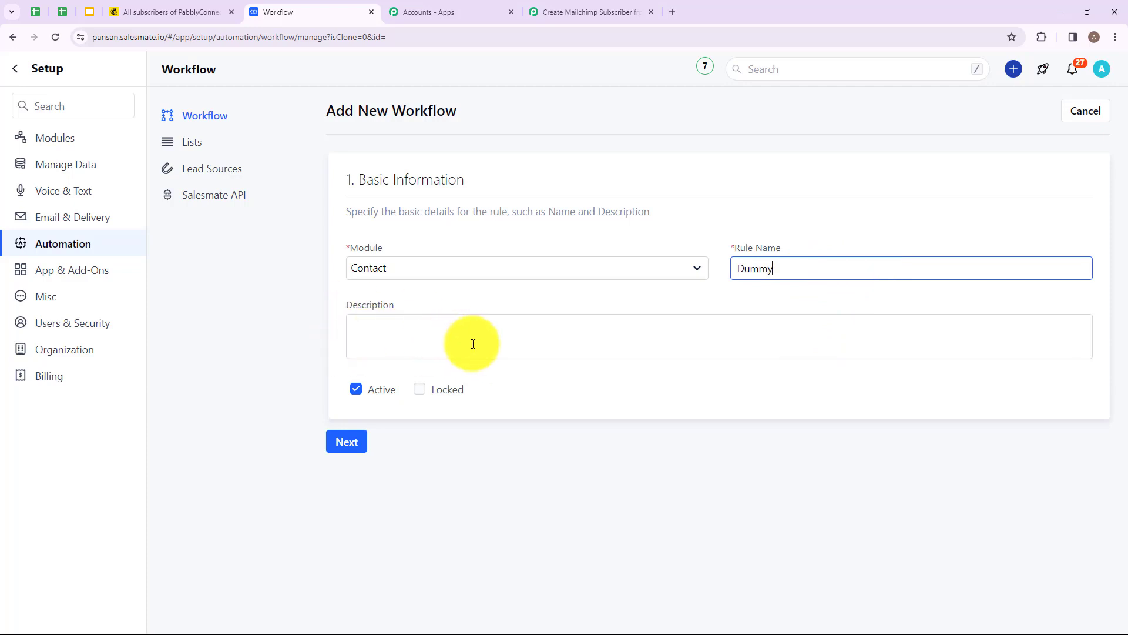
left_click(346, 445)
scroll(537, 285, "down", 4)
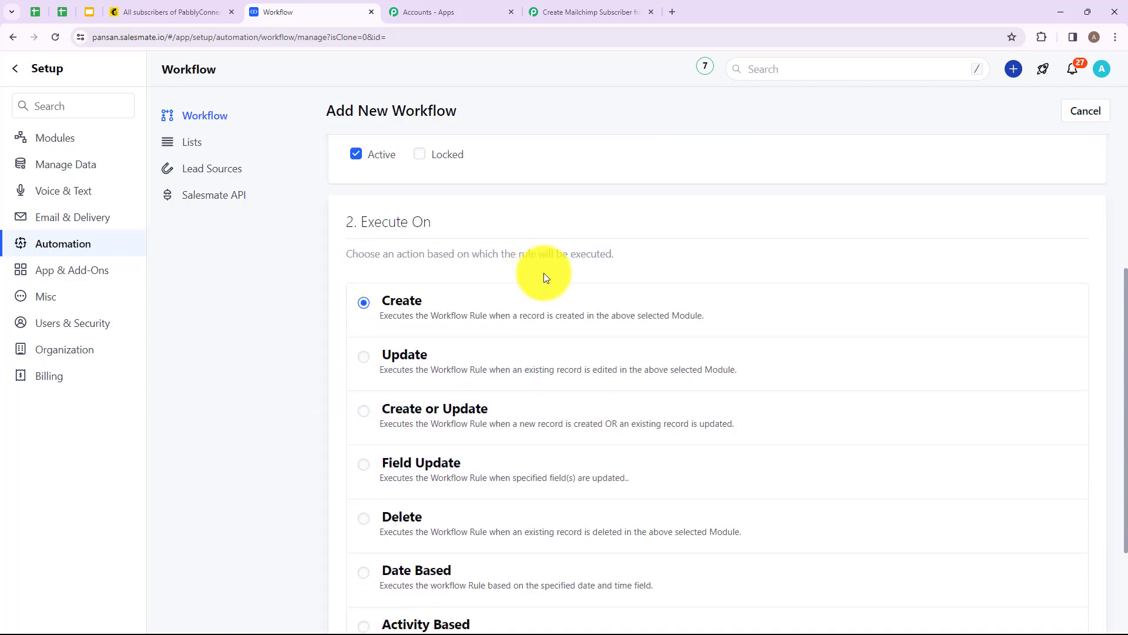
Step: Choose Create as the execute-on event and continue past the rule criteria without adding conditions
left_click_drag(362, 222, 460, 219)
left_click(461, 219)
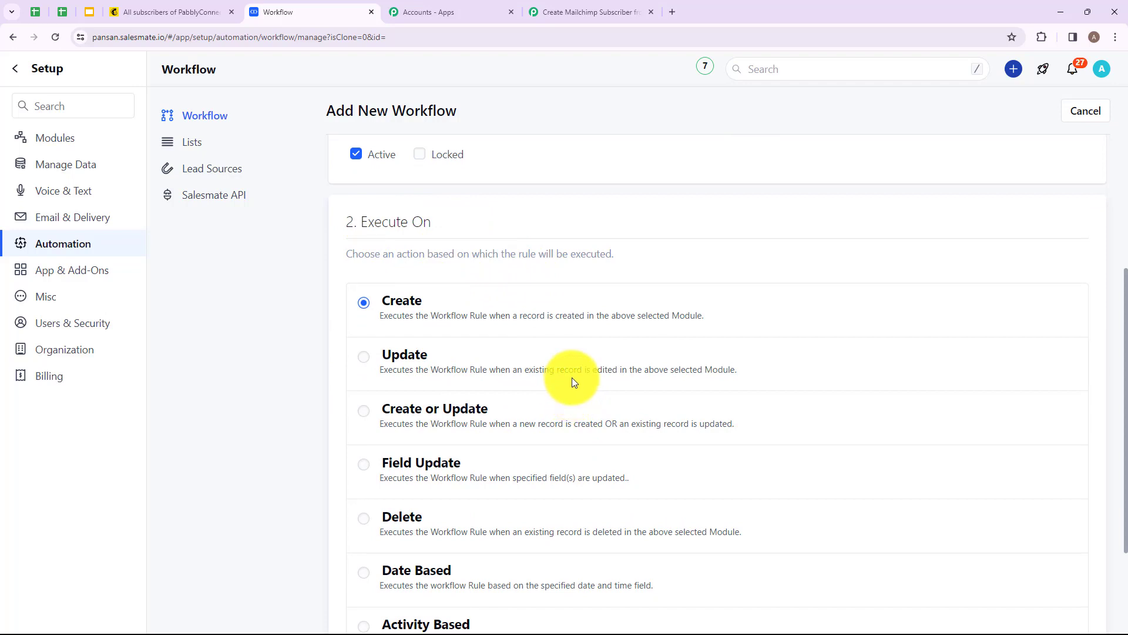
scroll(460, 284, "down", 2)
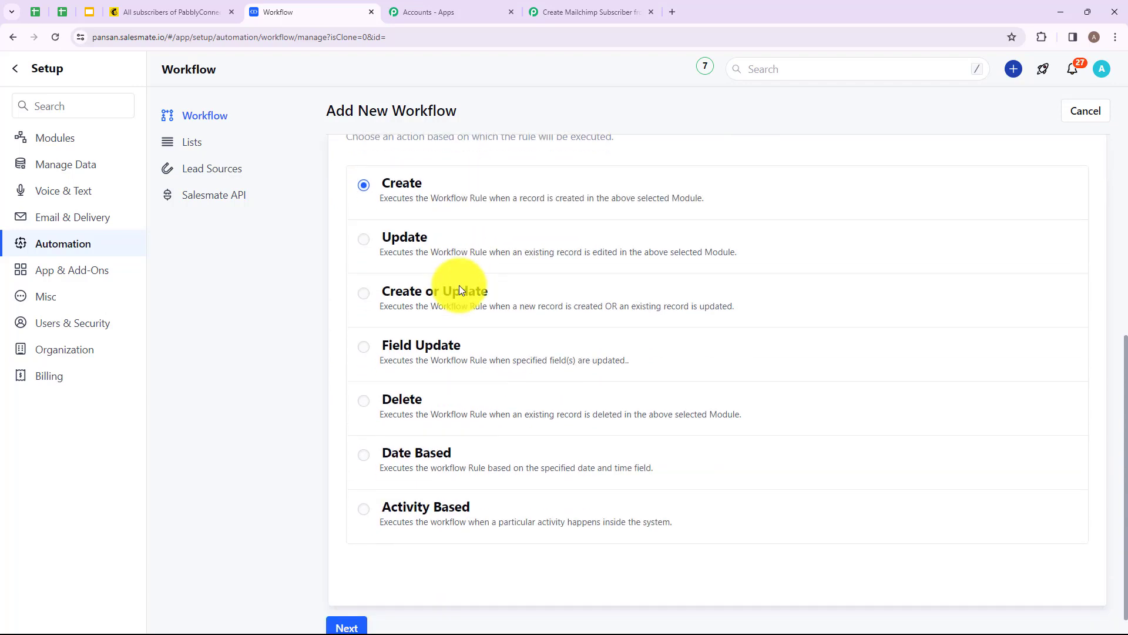
left_click(370, 191)
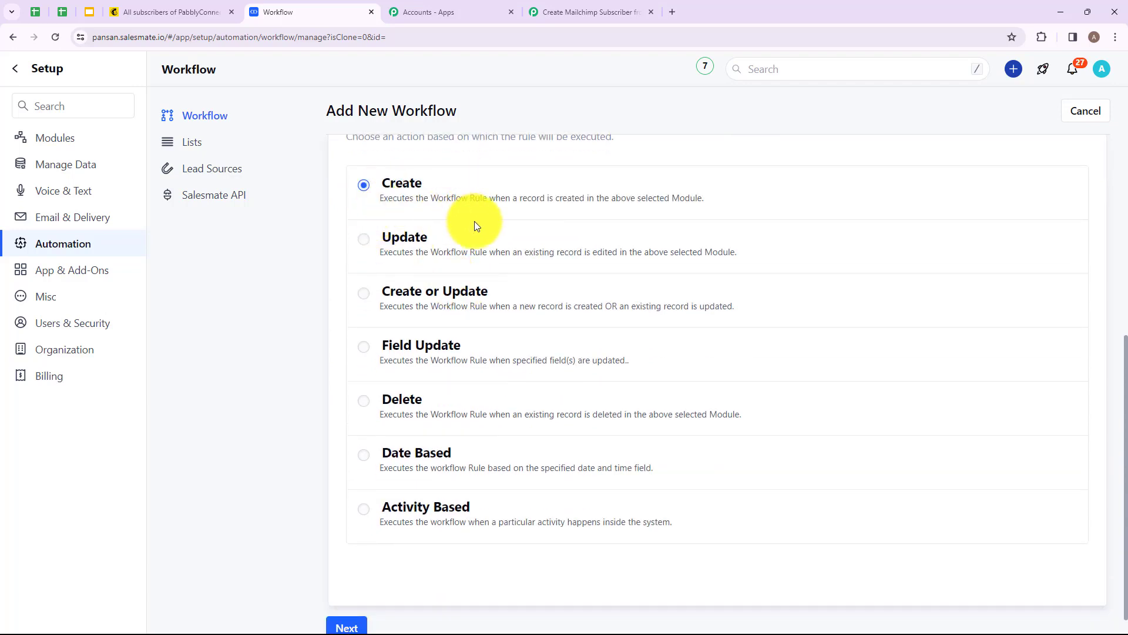
scroll(484, 234, "down", 1)
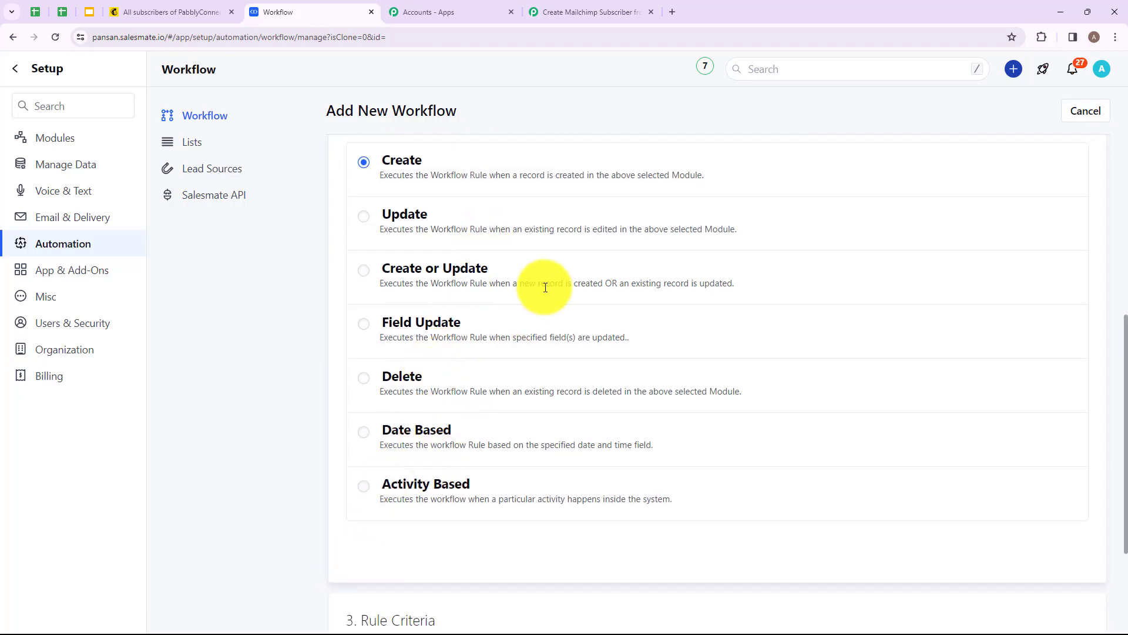
scroll(546, 287, "down", 3)
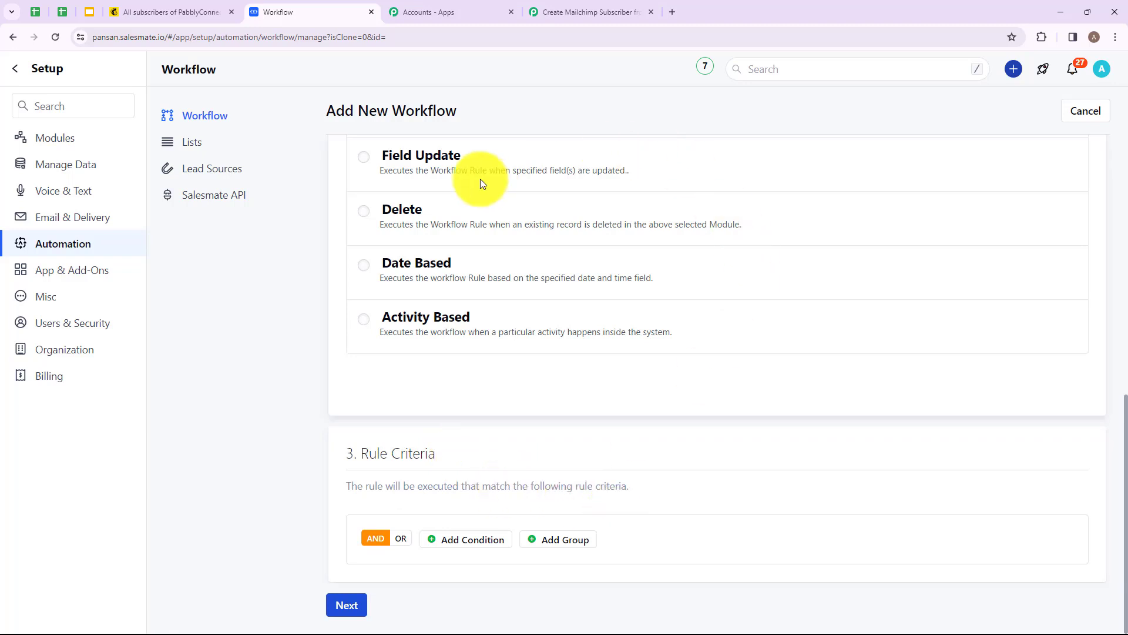
left_click(353, 607)
scroll(625, 429, "down", 7)
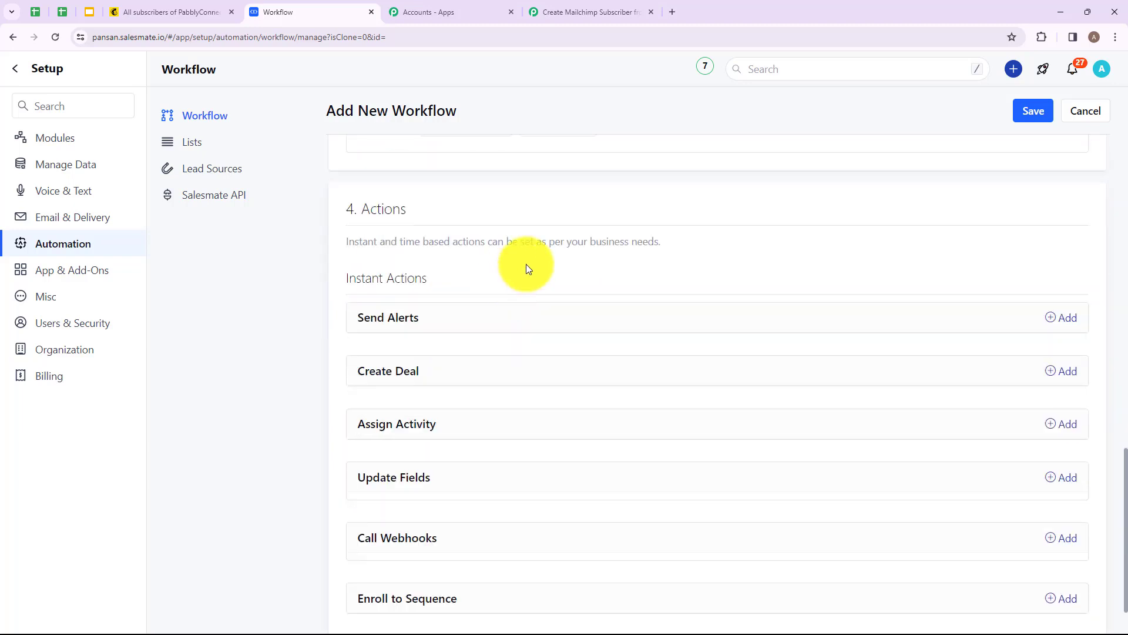
Step: Add a Call Webhooks action and name it Salesmate Contact
scroll(629, 380, "down", 1)
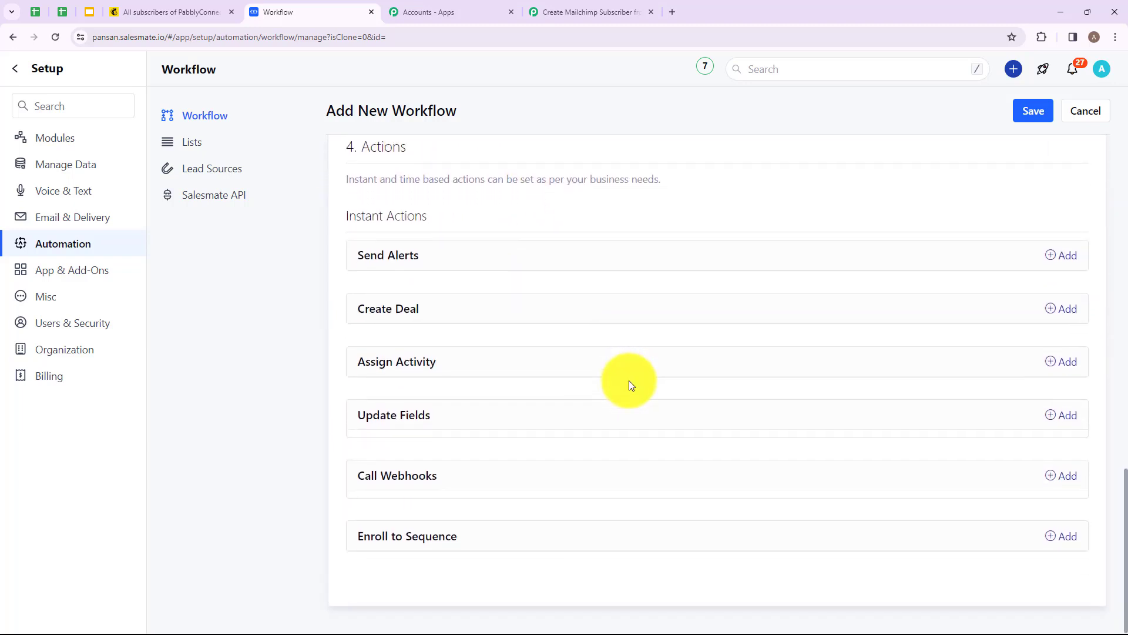
left_click(1067, 479)
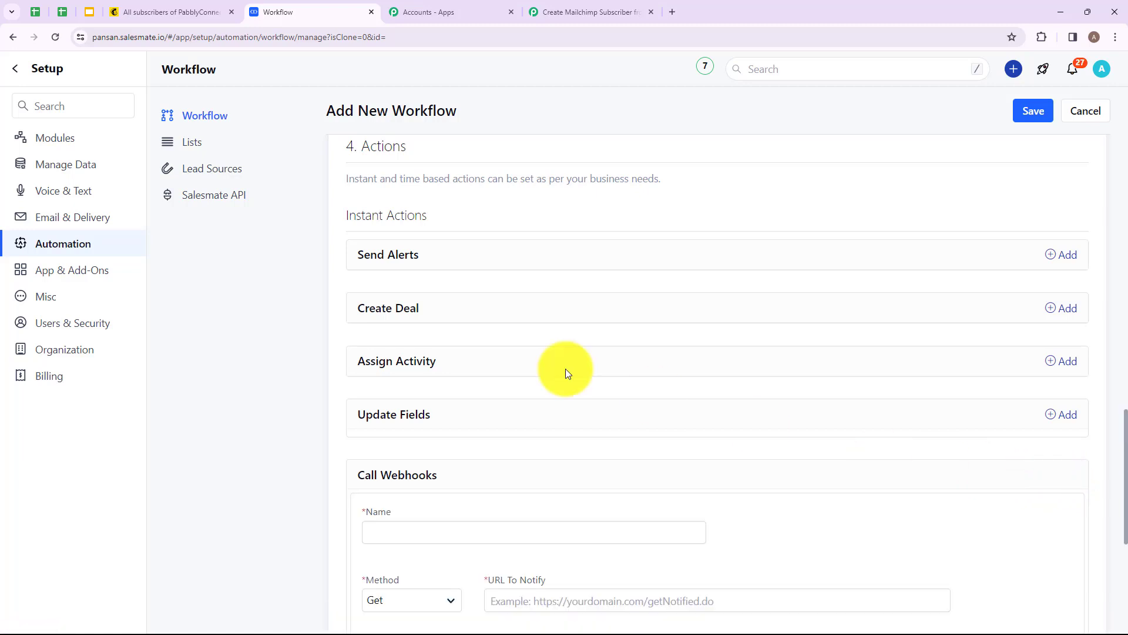
scroll(564, 370, "down", 4)
left_click(474, 299)
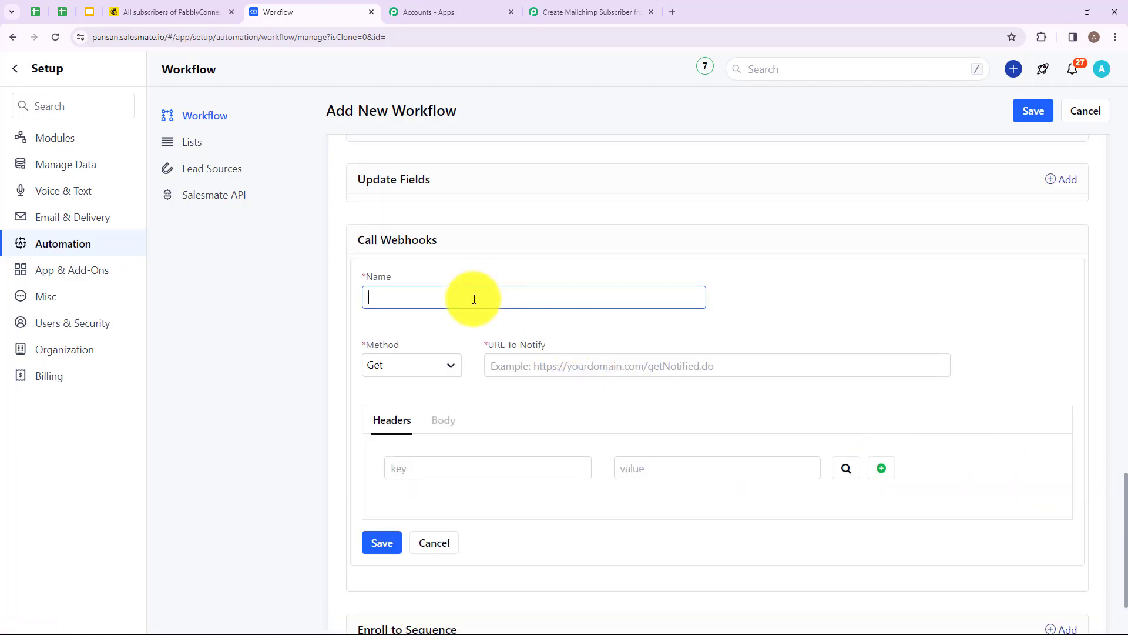
type("Salesma")
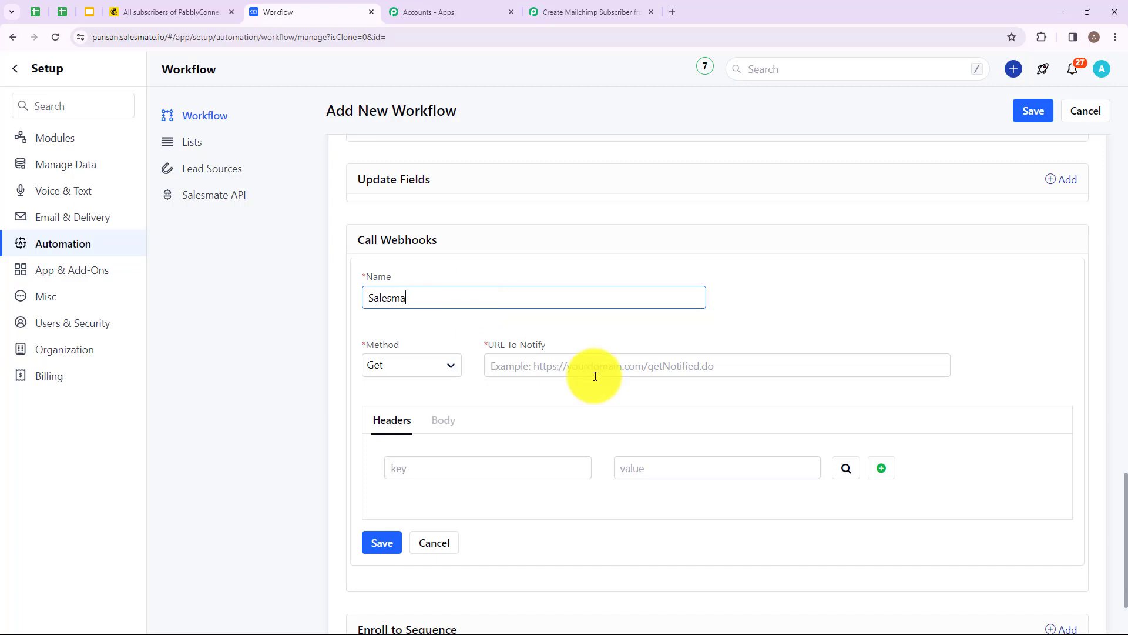
type("te Contact")
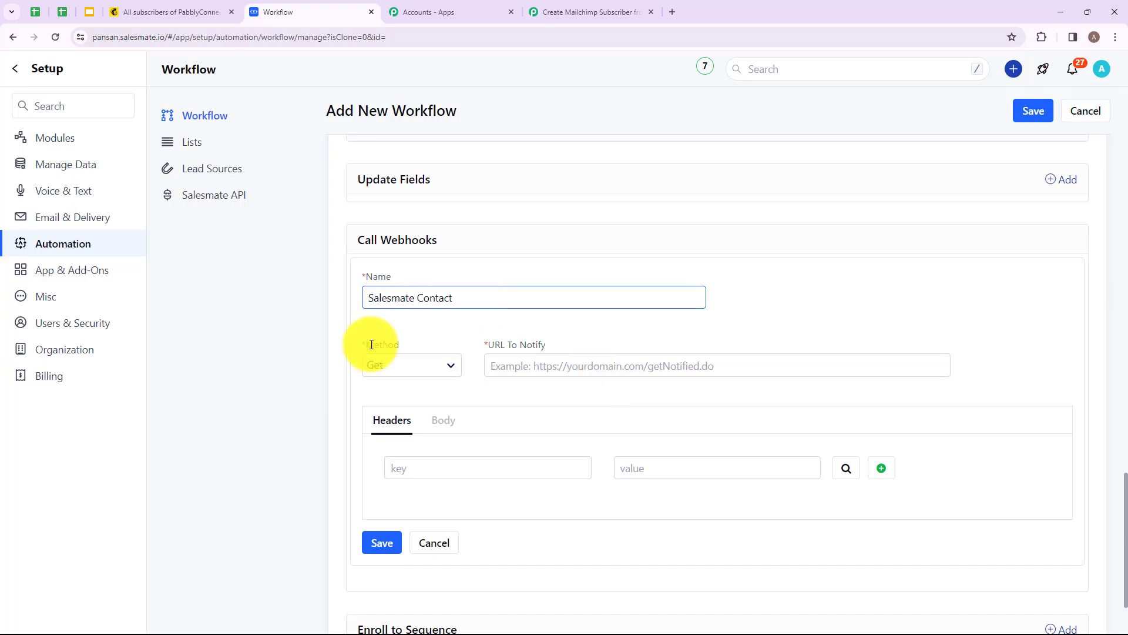
Step: Set the webhook method to Post and paste the copied Pabbly webhook URL as the URL to notify
left_click(415, 366)
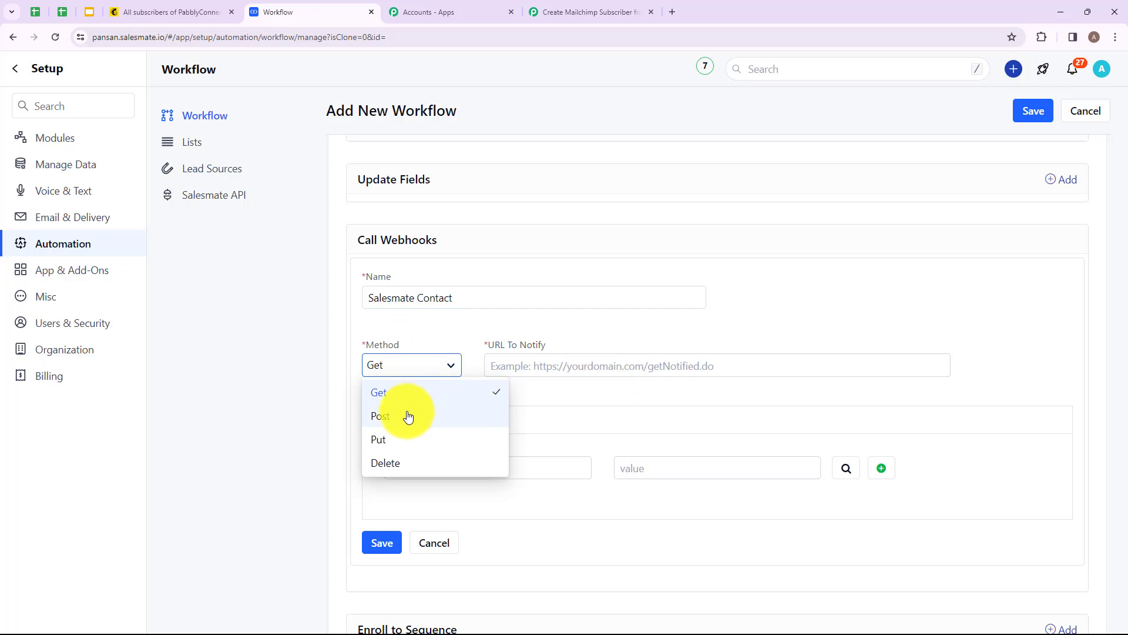
left_click(403, 415)
left_click_drag(496, 365, 492, 348)
left_click(541, 368)
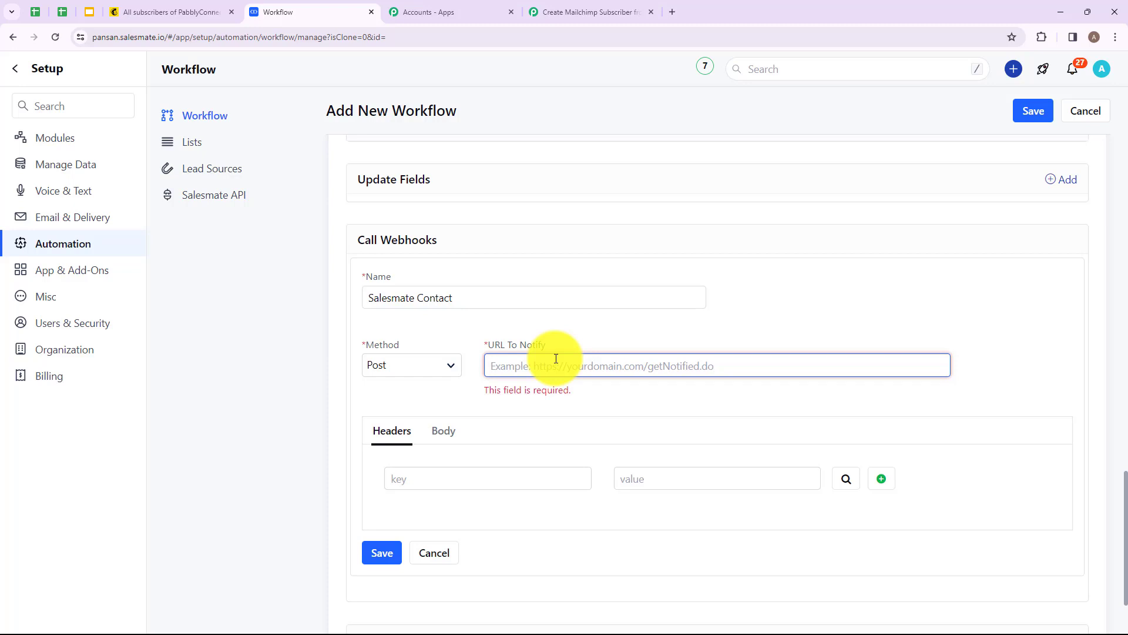
key("ctrl+v")
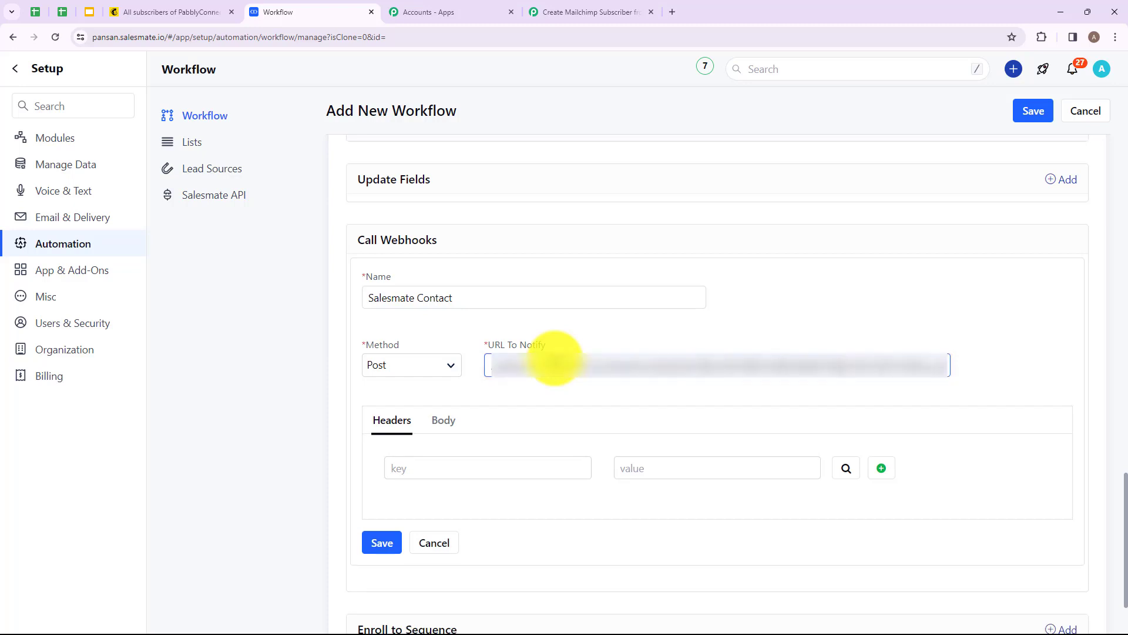
Step: In the form-data body, add a Name key mapped to the {{Contact.name}} merge field
scroll(516, 347, "down", 2)
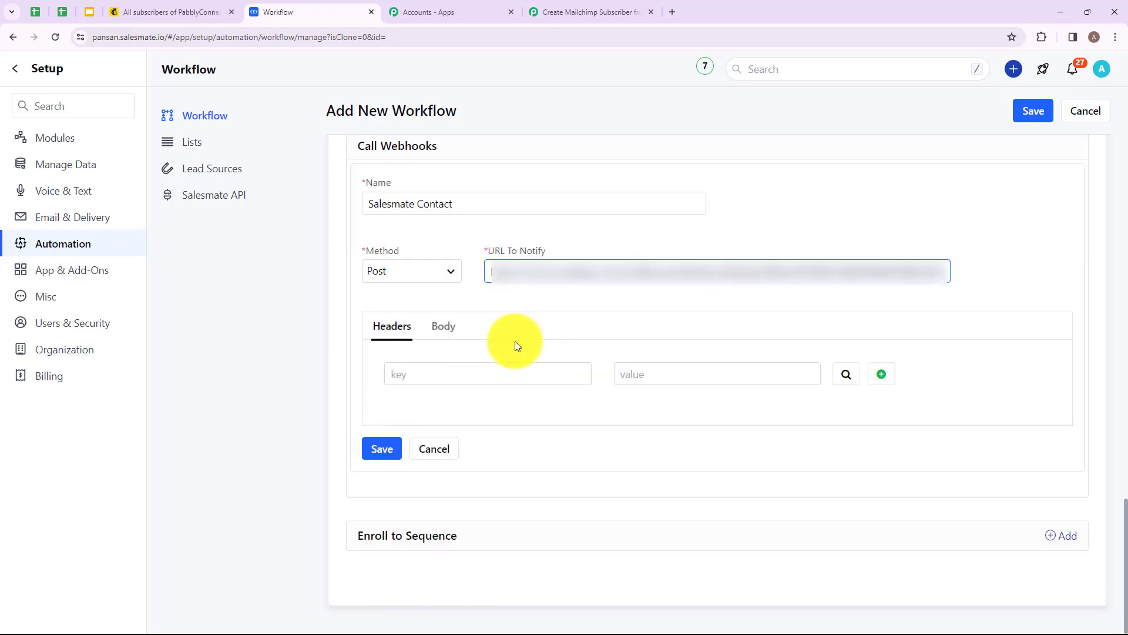
left_click(444, 329)
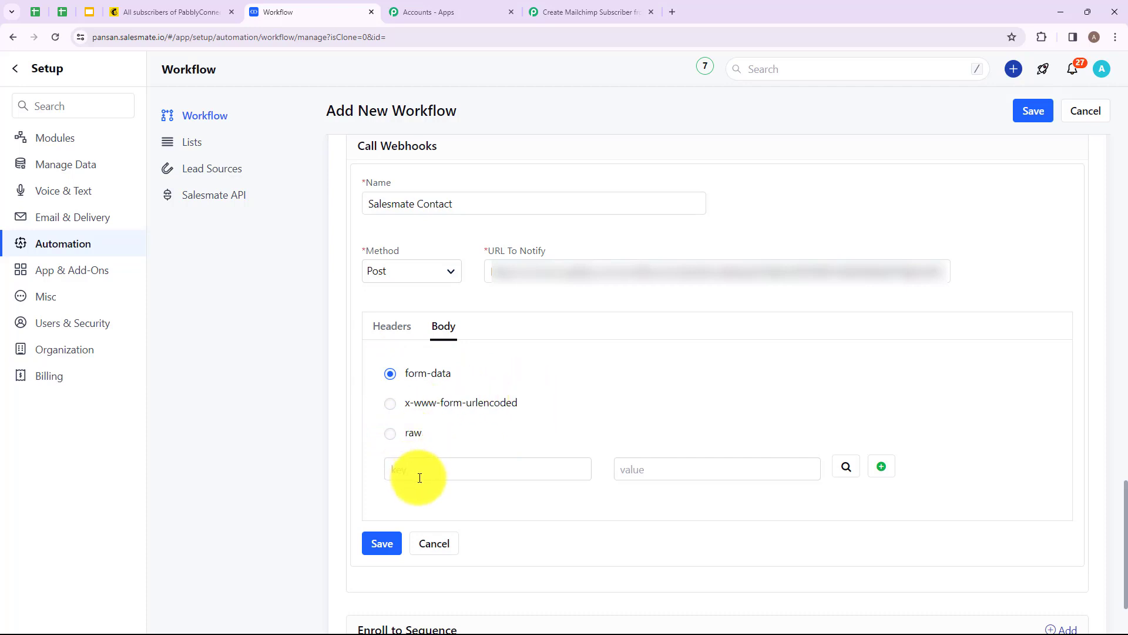
left_click(484, 471)
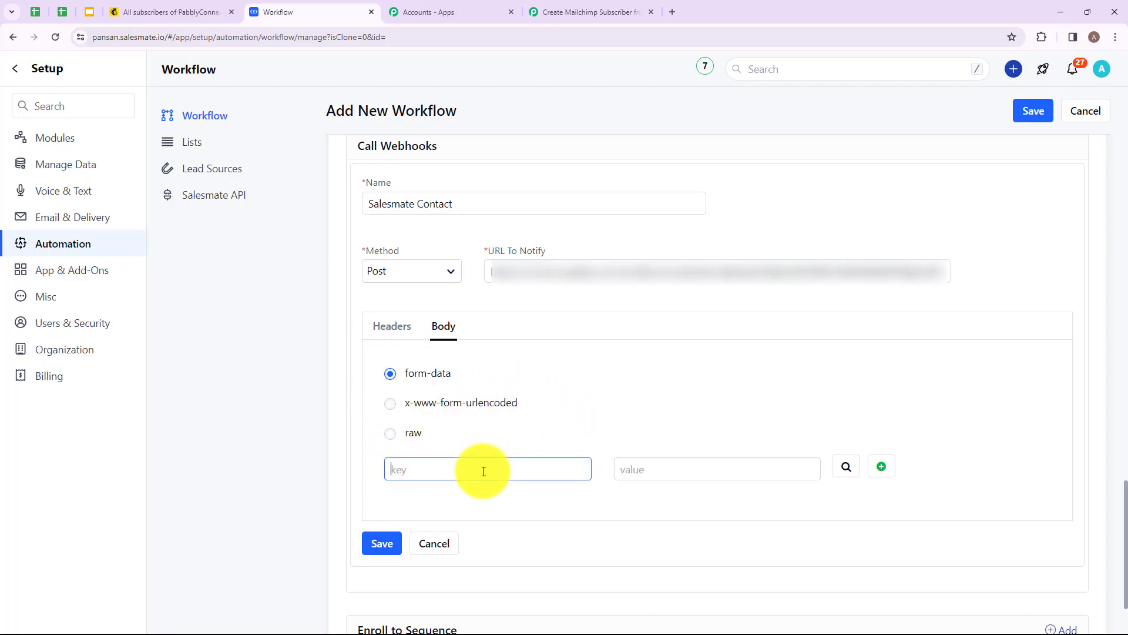
type("Name")
left_click(844, 465)
left_click(614, 485)
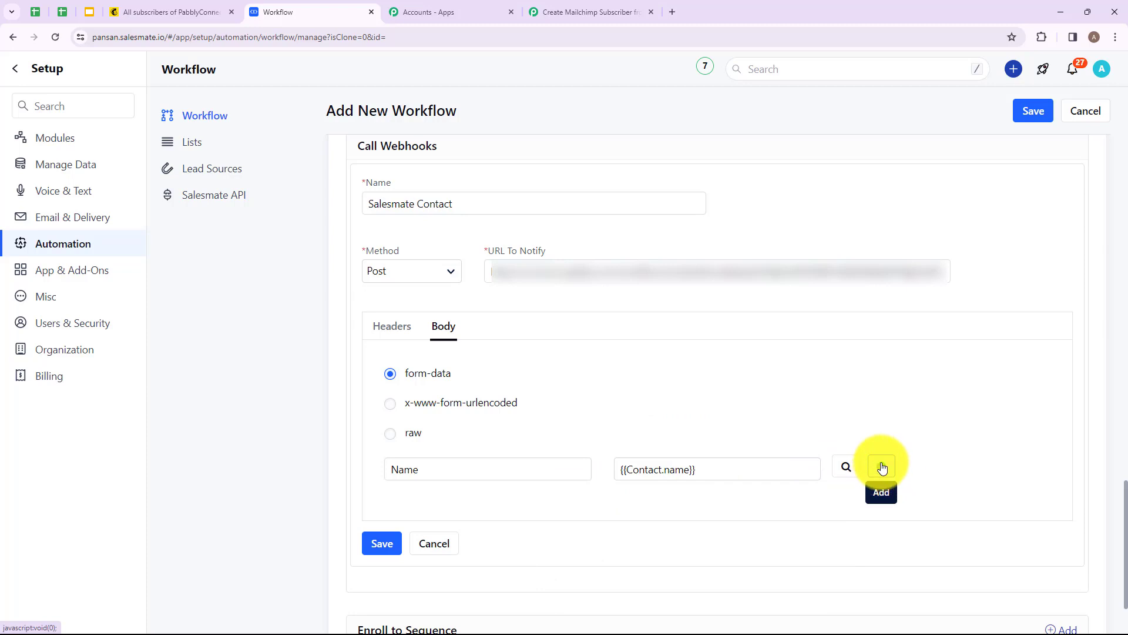
left_click(881, 467)
Step: Add a Mobile Number body key mapped to the {{Contact.mobile}} merge field
left_click(456, 510)
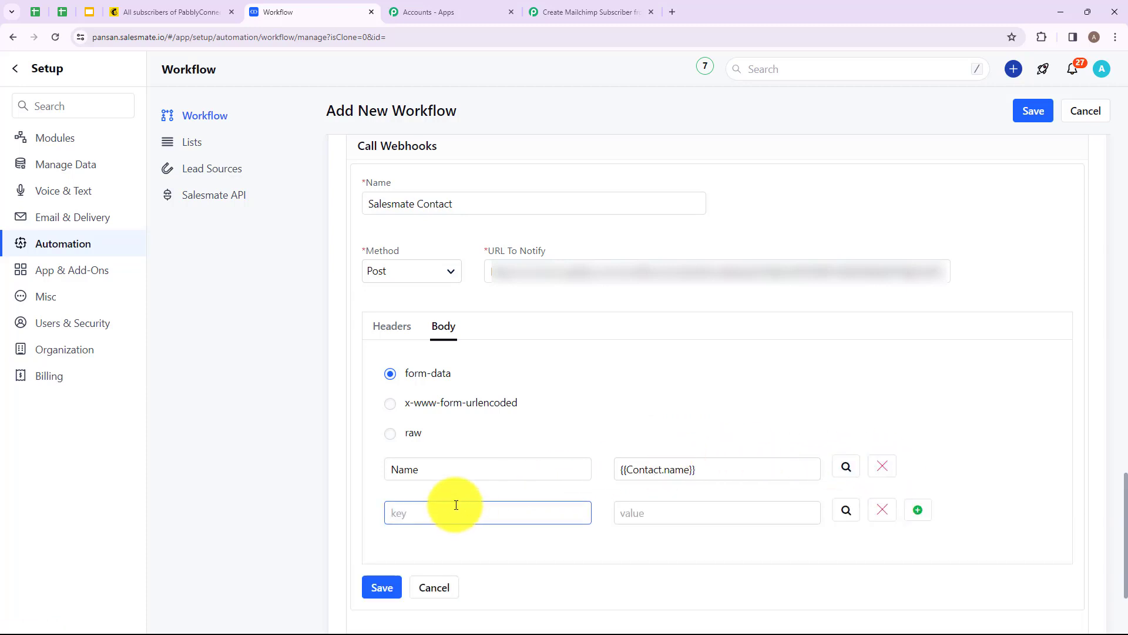
type("Mob")
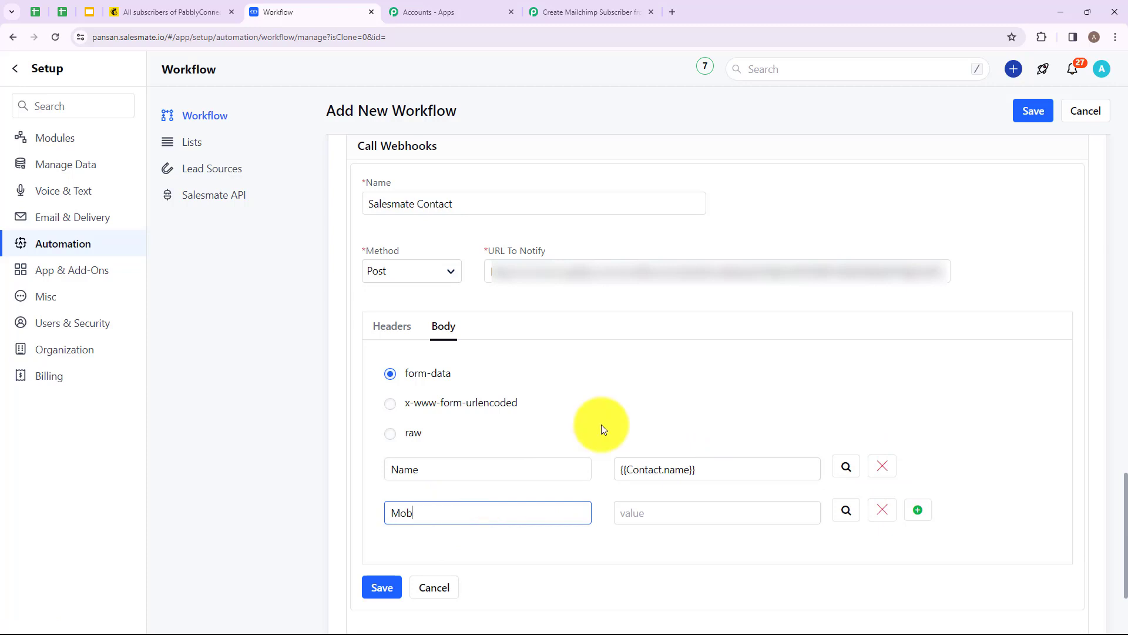
type("ile Number")
left_click(847, 510)
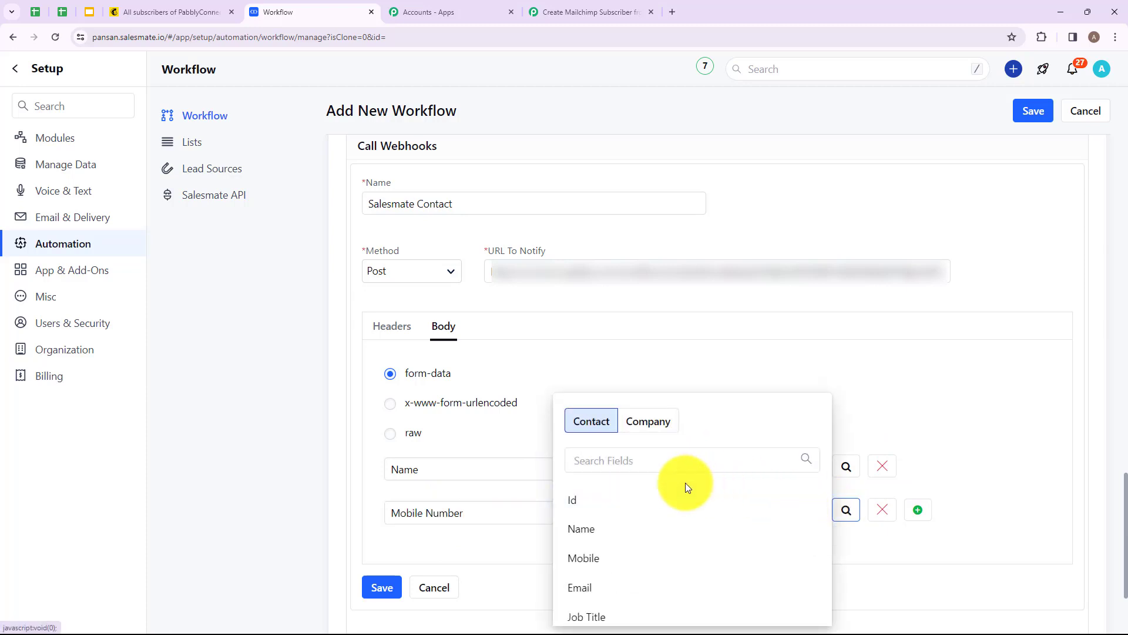
left_click(637, 558)
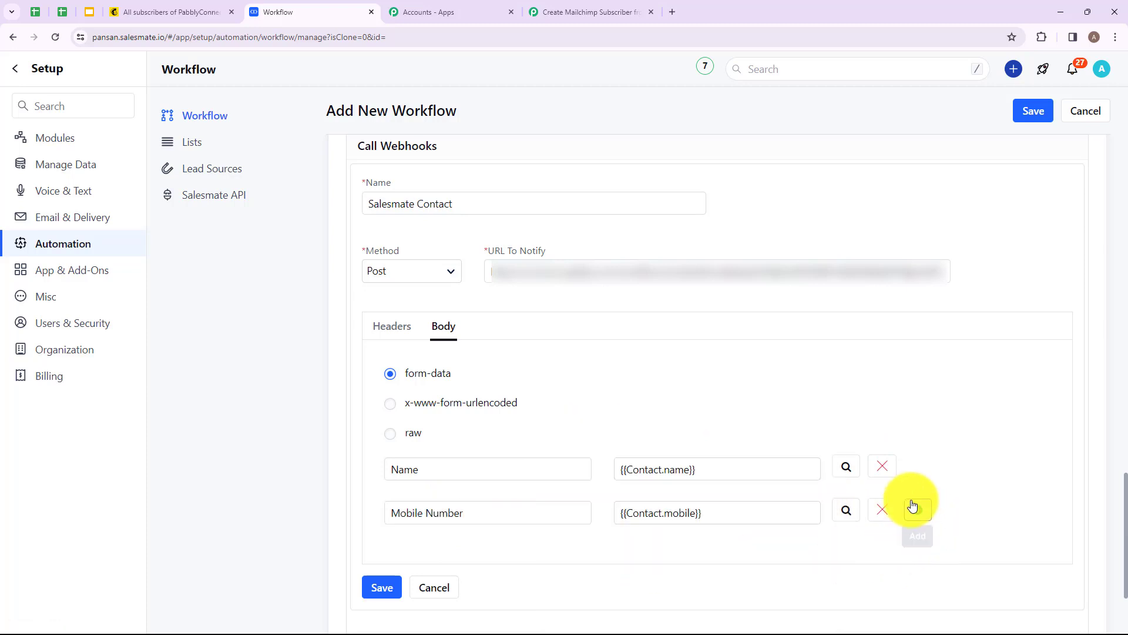
left_click(918, 510)
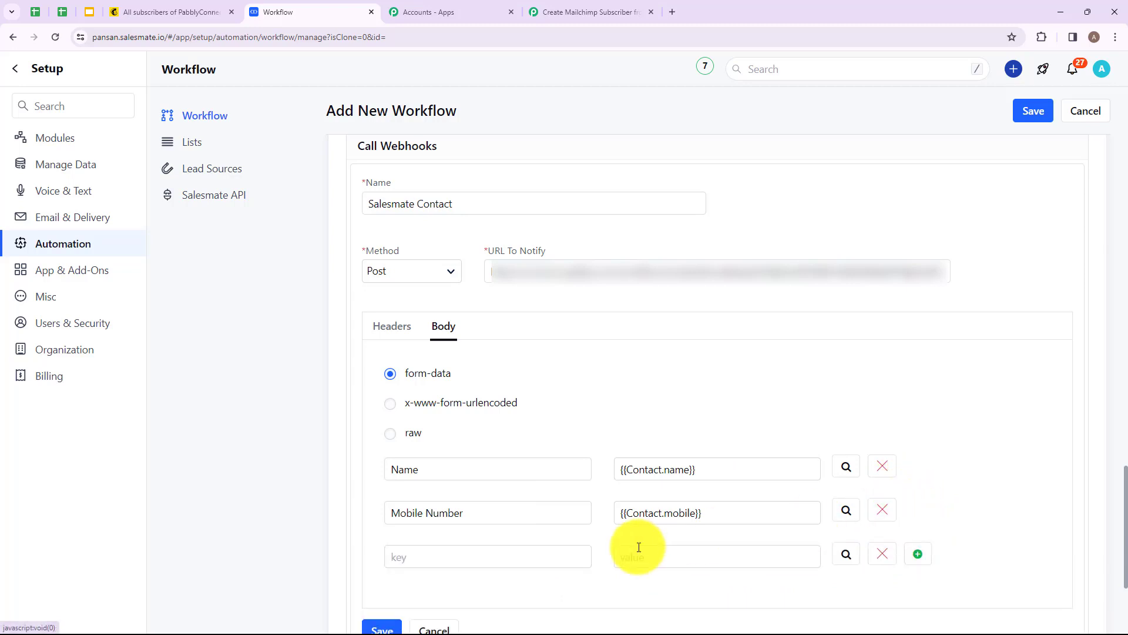
Step: Add an Email body key mapped to the {{Contact.email}} merge field
left_click(501, 546)
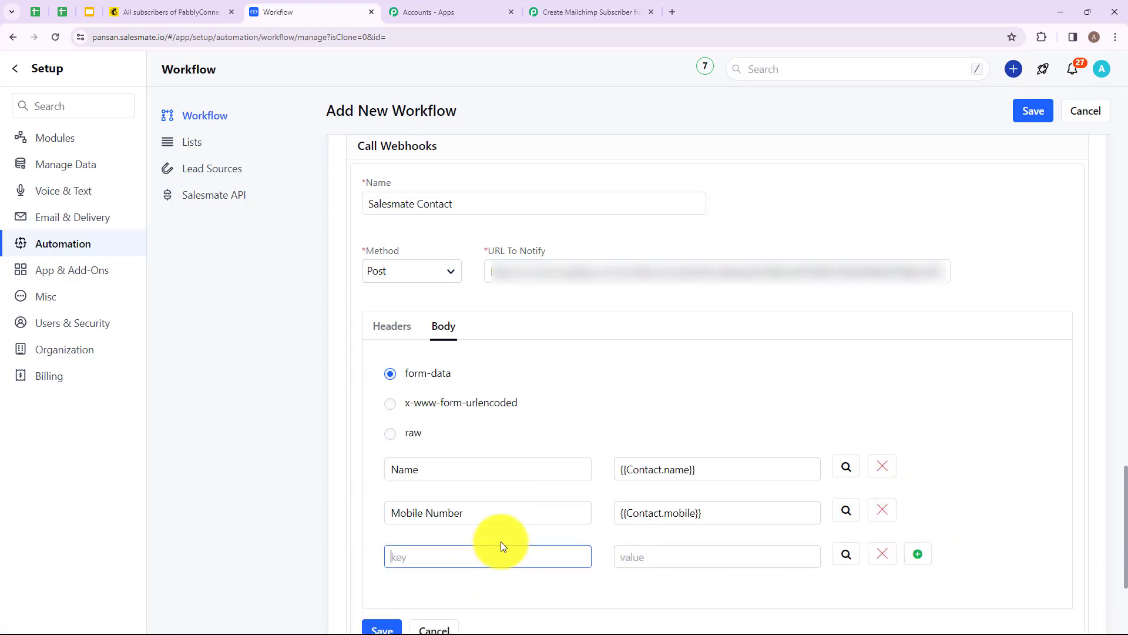
type("Email")
left_click(686, 559)
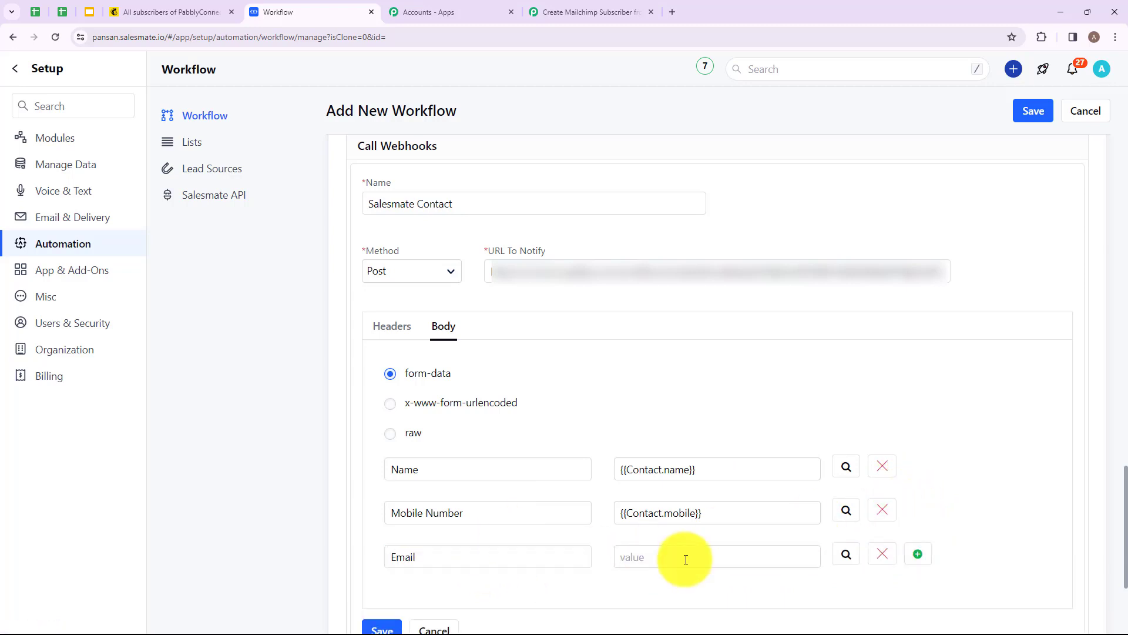
left_click(846, 554)
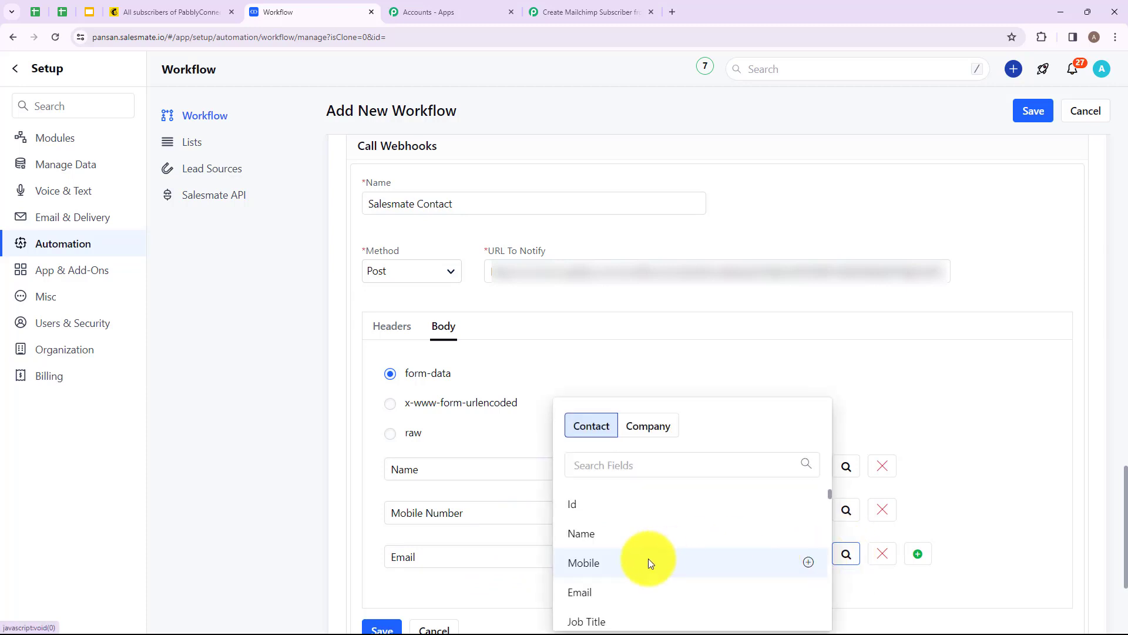
left_click(612, 590)
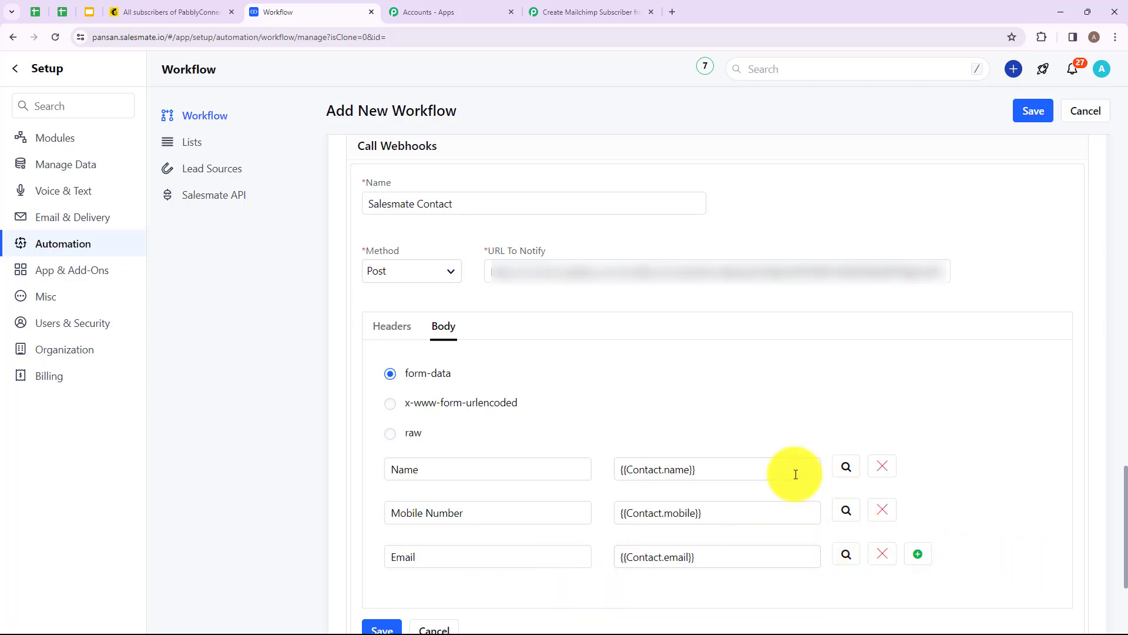
Step: Save the webhook workflow rule and switch back to the Pabbly Connect workflow tab
scroll(618, 280, "down", 3)
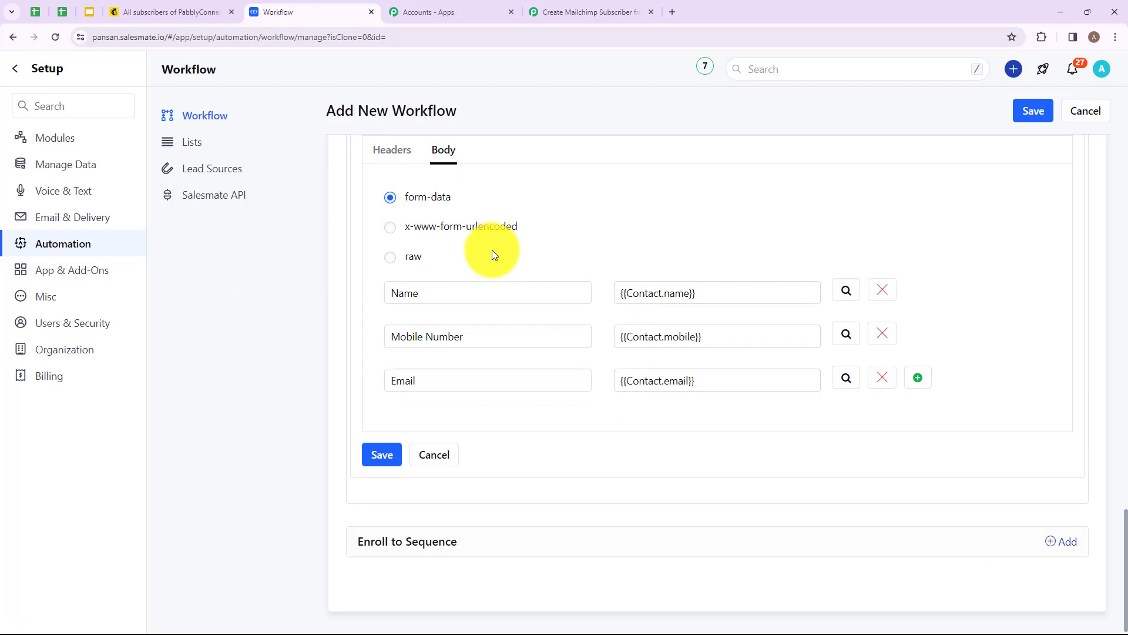
left_click(379, 455)
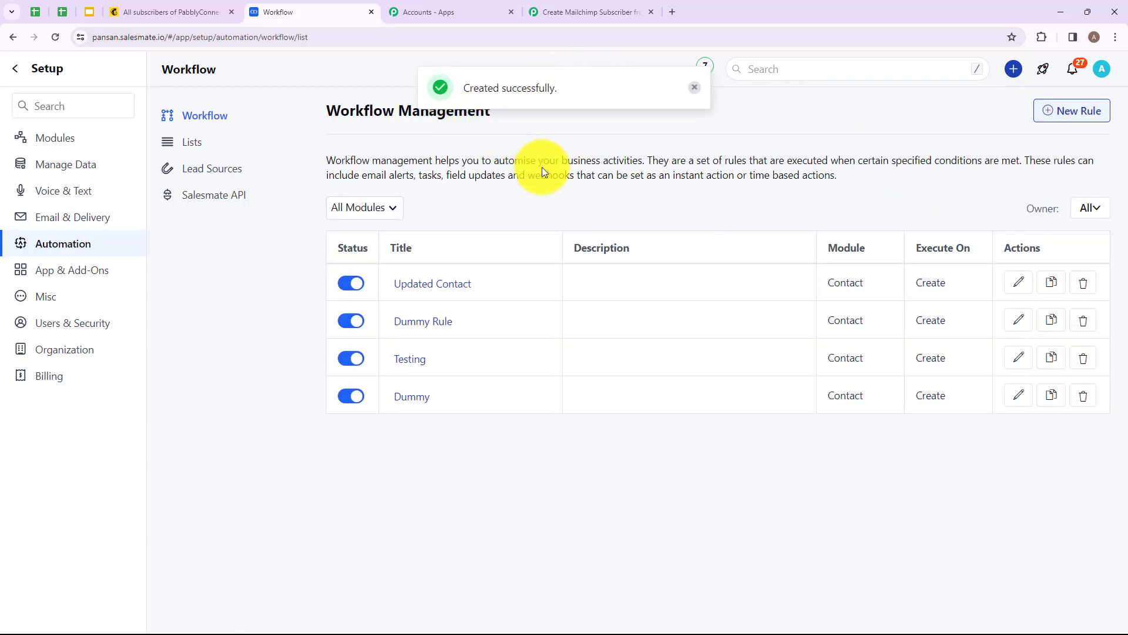
left_click(577, 5)
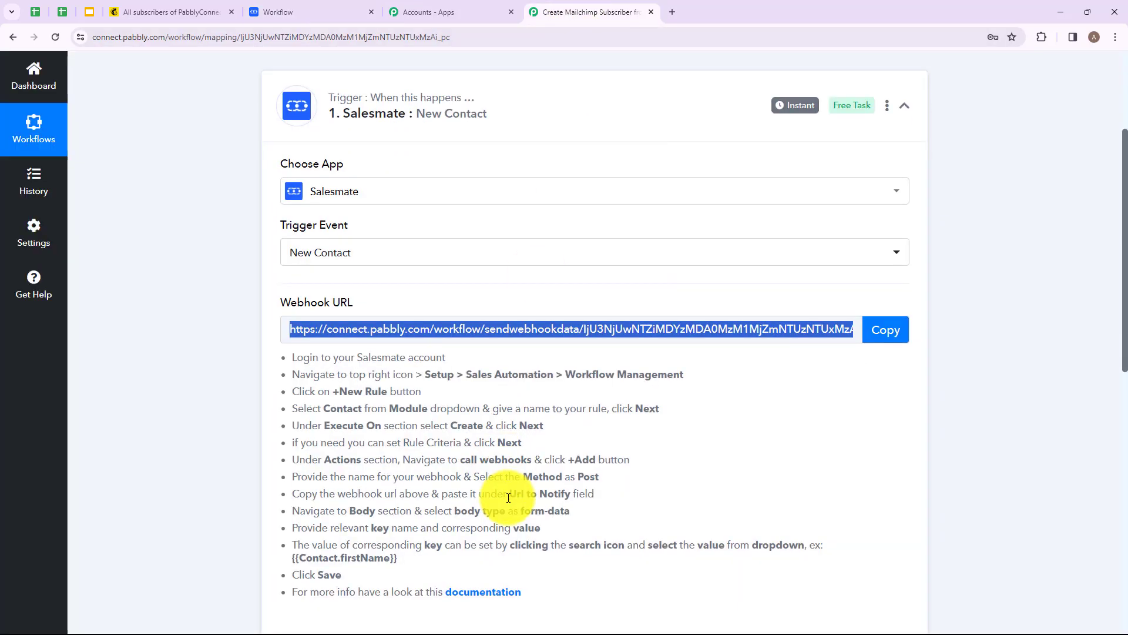
scroll(316, 525, "down", 5)
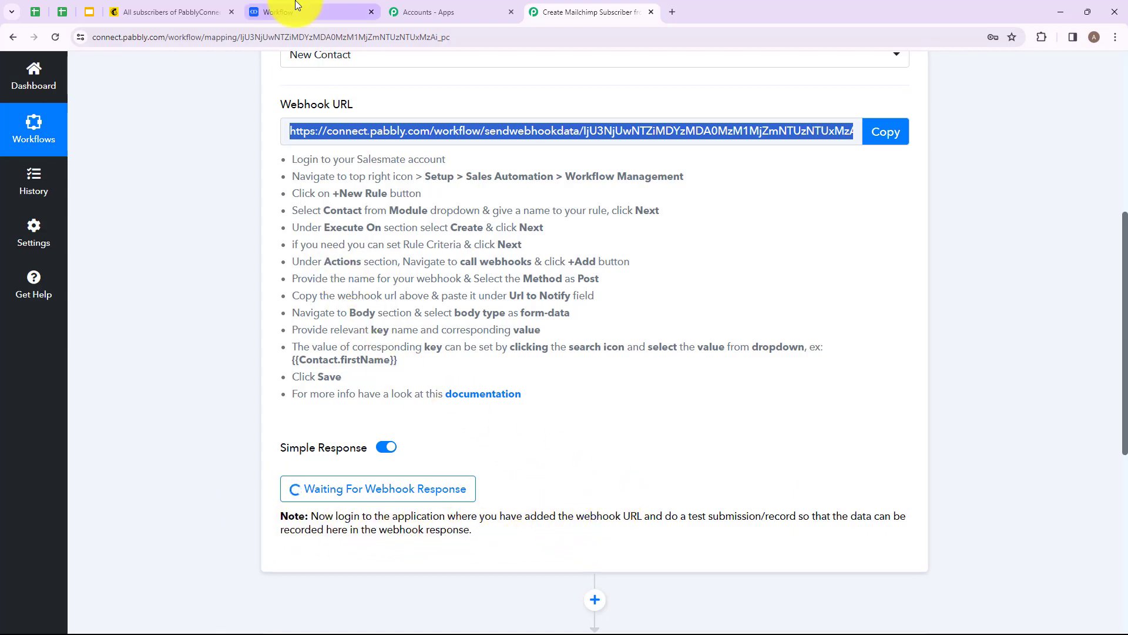
Step: In Salesmate, add a new test contact with first name Smart and last name User, and save it
left_click(281, 12)
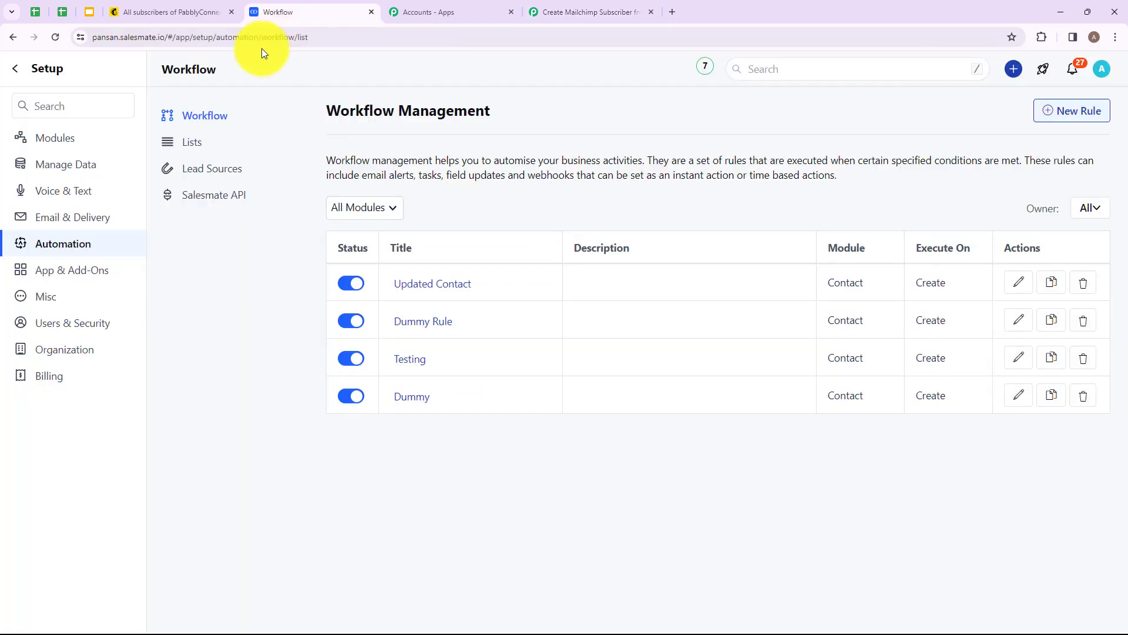
left_click(15, 69)
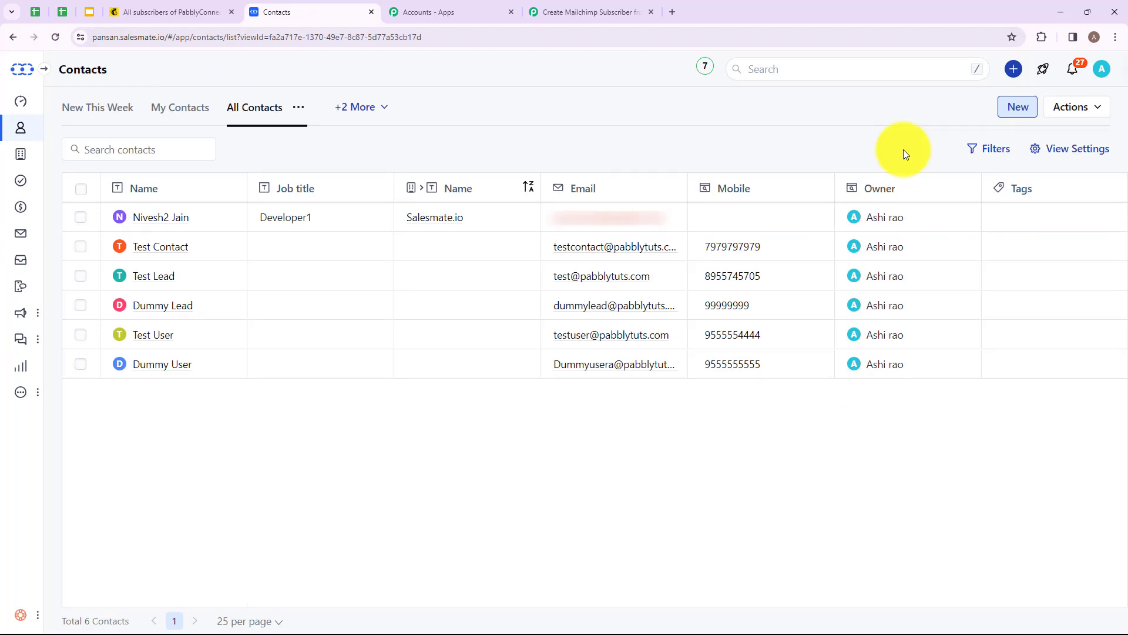
left_click(1018, 107)
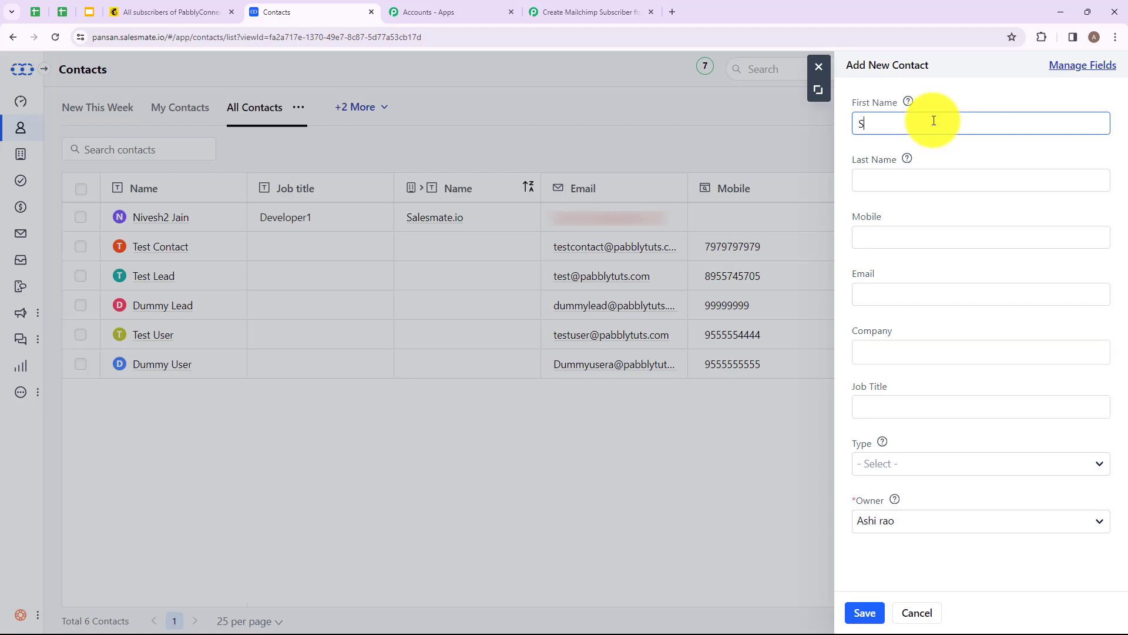
type("mart")
left_click(925, 178)
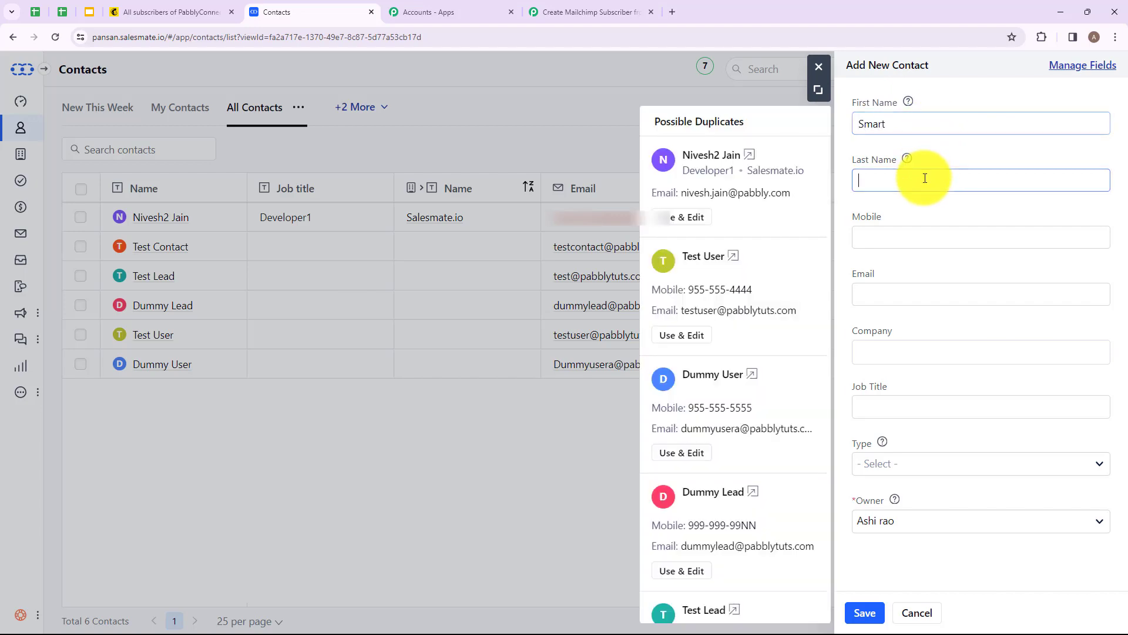
type("Use")
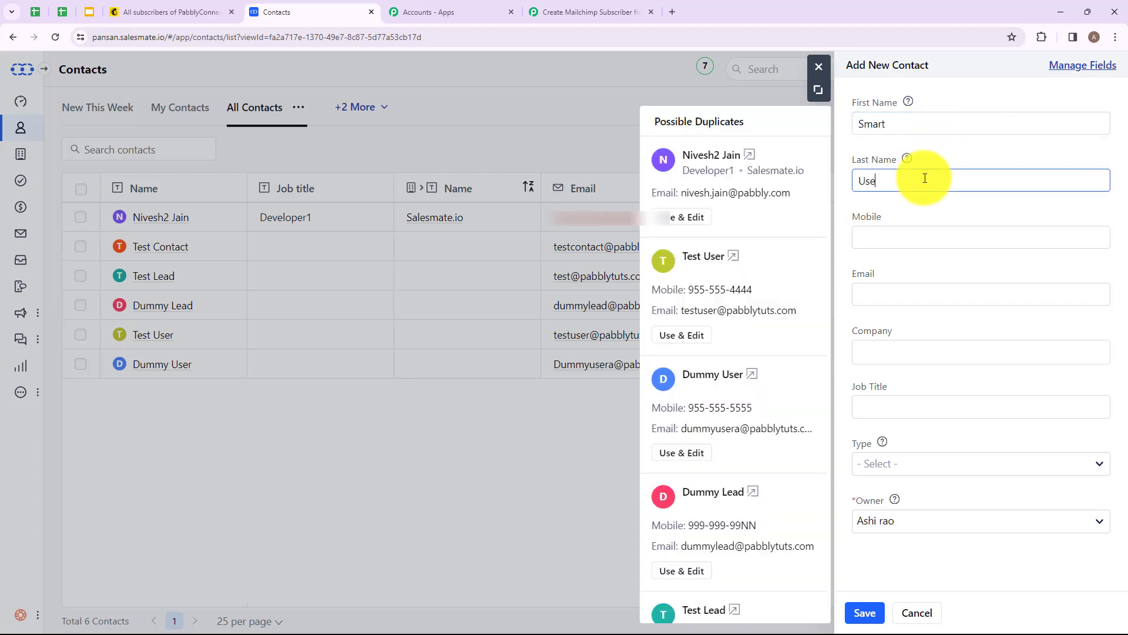
type("r")
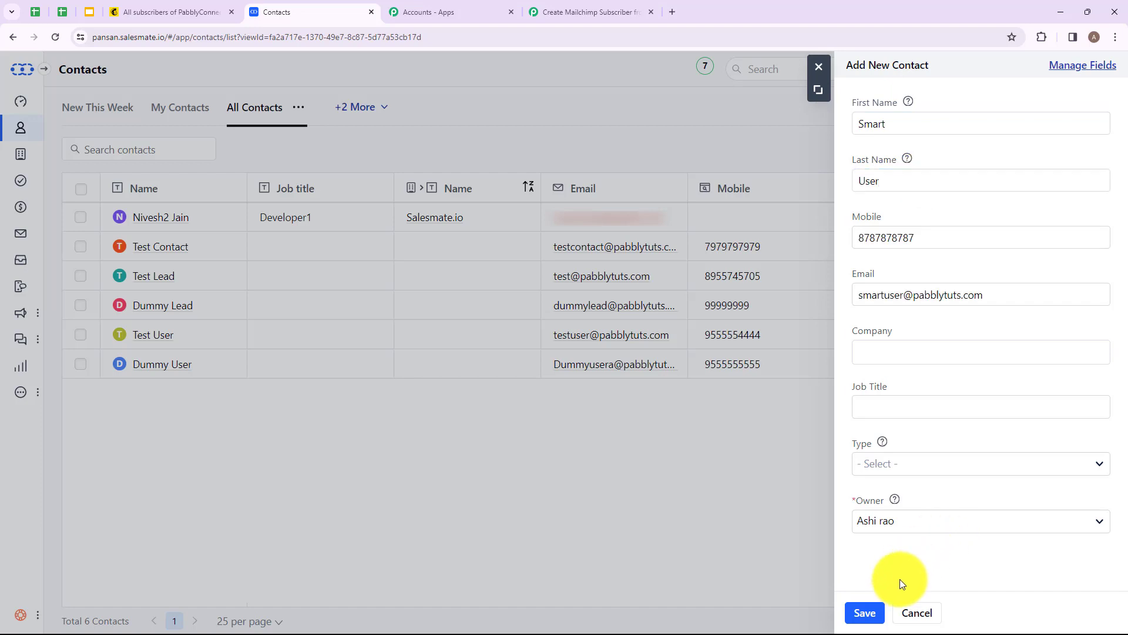
left_click(865, 612)
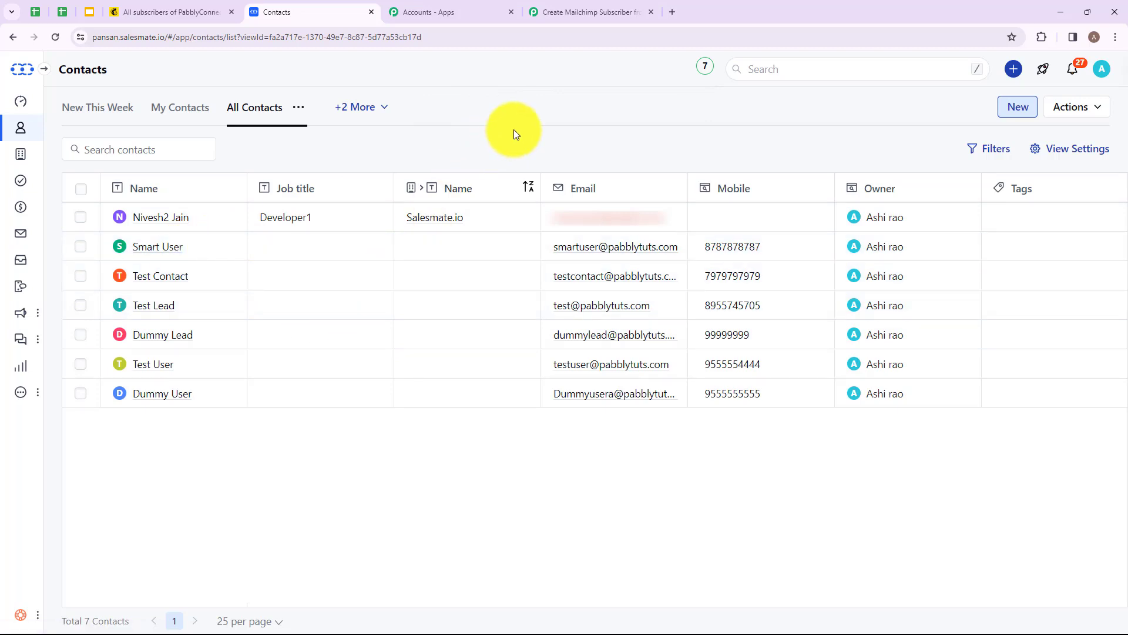
Step: Return to the Pabbly Connect workflow and review the captured webhook response fields and values
left_click(591, 13)
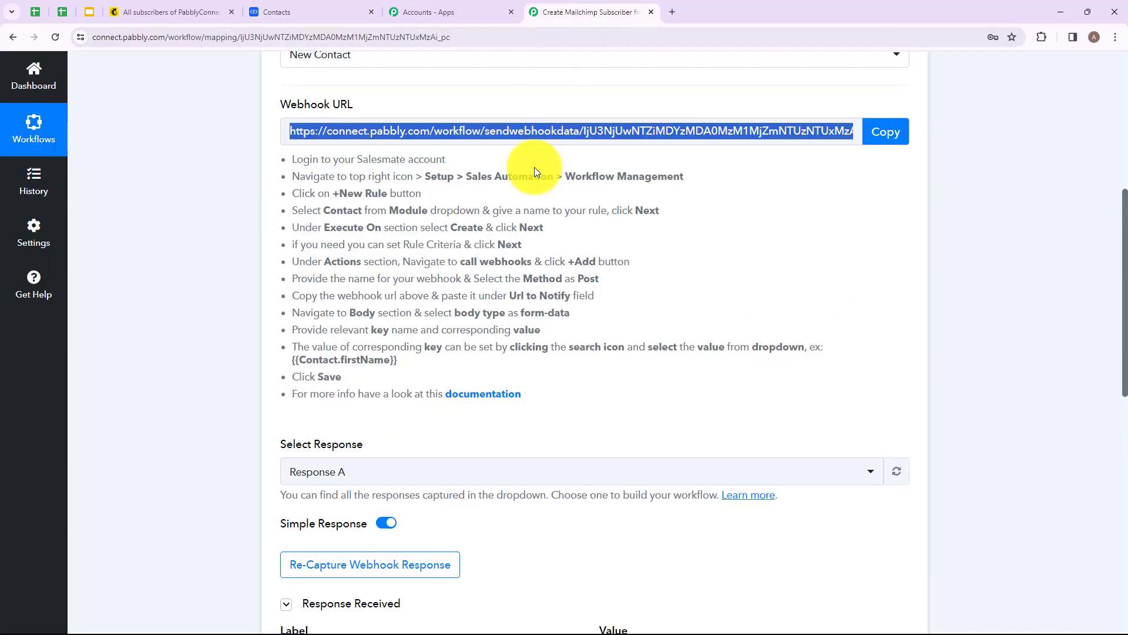
scroll(527, 221, "down", 6)
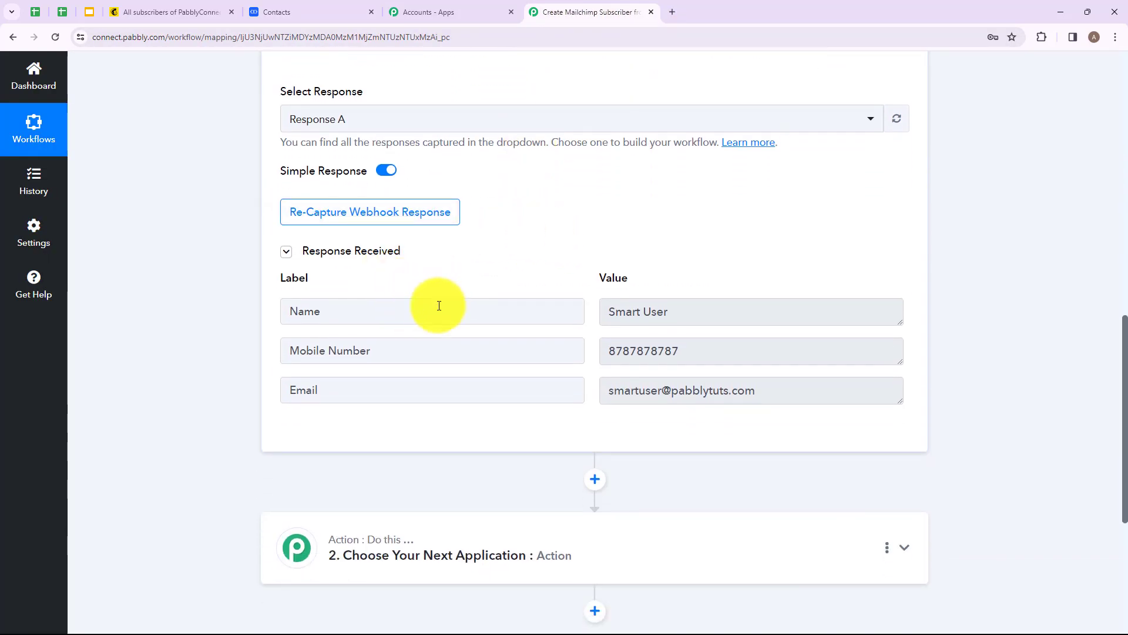
left_click_drag(357, 312, 269, 313)
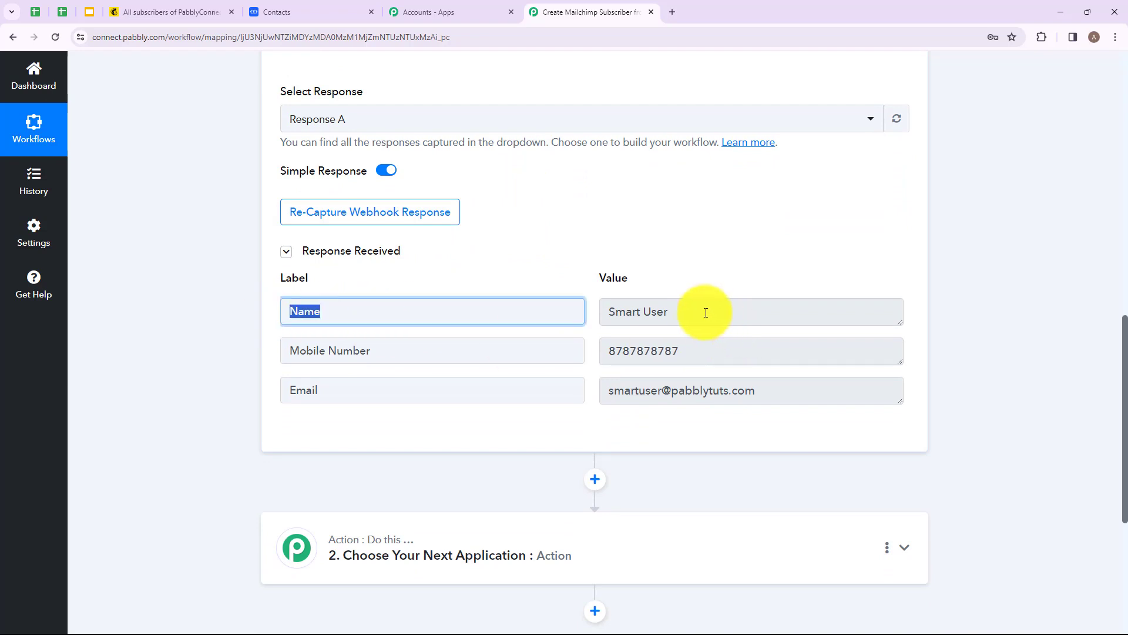
left_click_drag(705, 312, 184, 327)
left_click_drag(697, 351, 285, 387)
left_click_drag(768, 382, 567, 390)
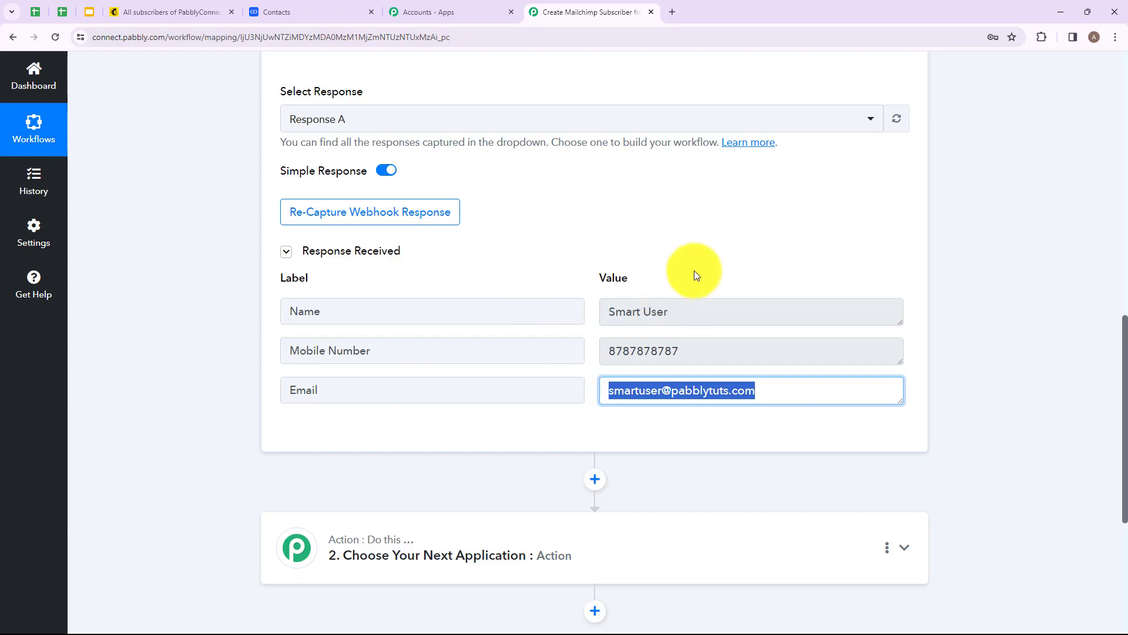
left_click(710, 255)
scroll(763, 158, "down", 4)
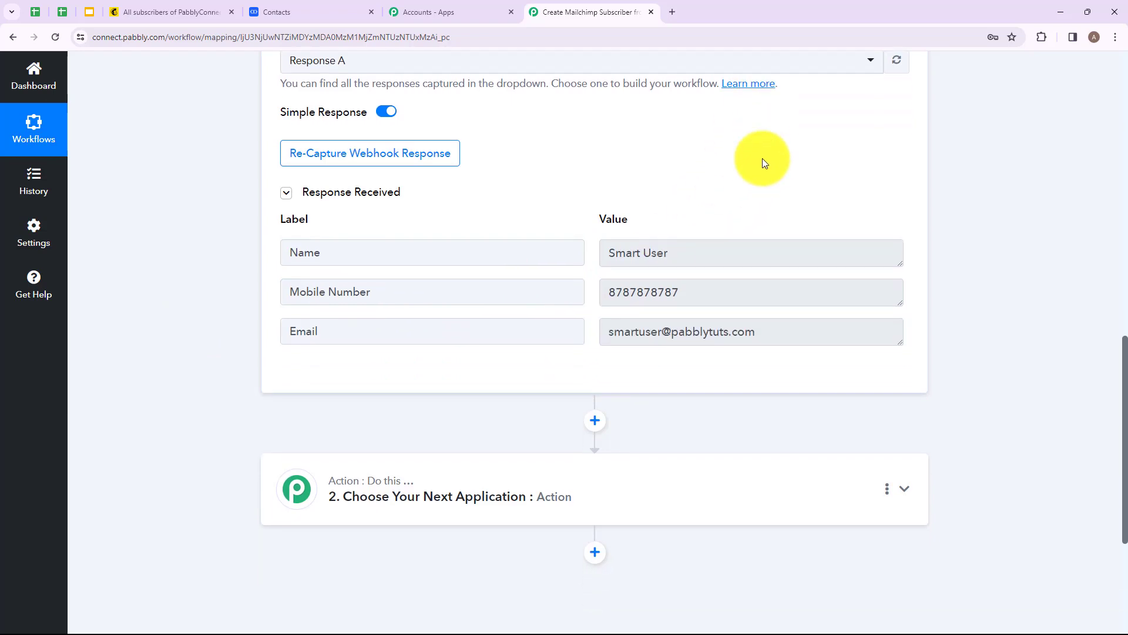
scroll(787, 144, "down", 1)
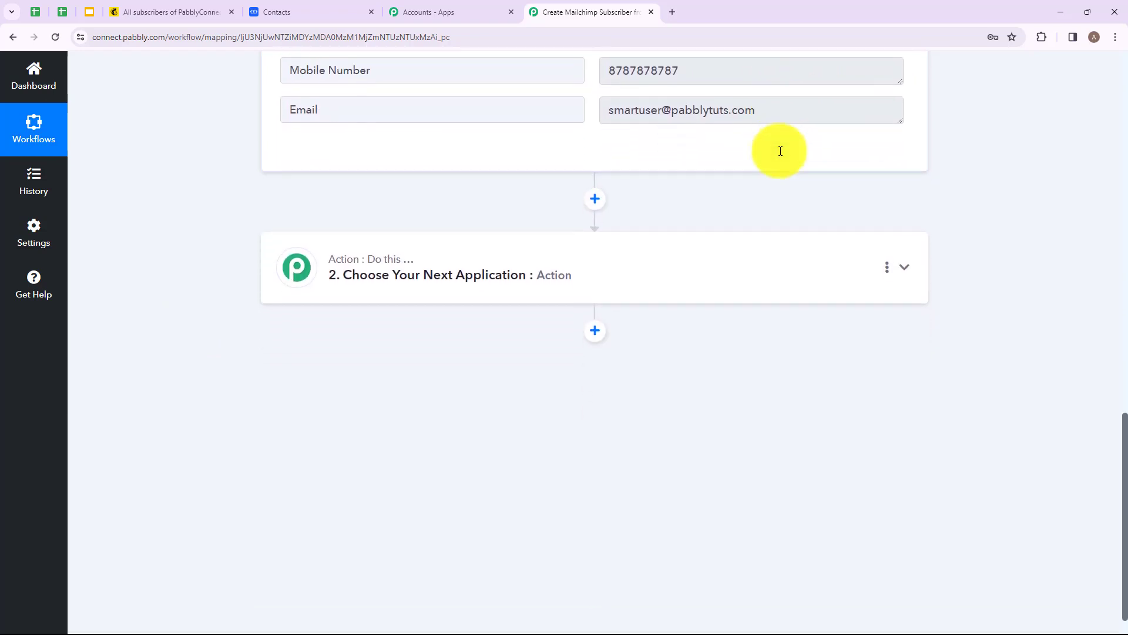
Step: Set the action step's app to Mailchimp with the Add New Member with Custom Fields action event
left_click(643, 265)
scroll(588, 276, "up", 4)
left_click(460, 305)
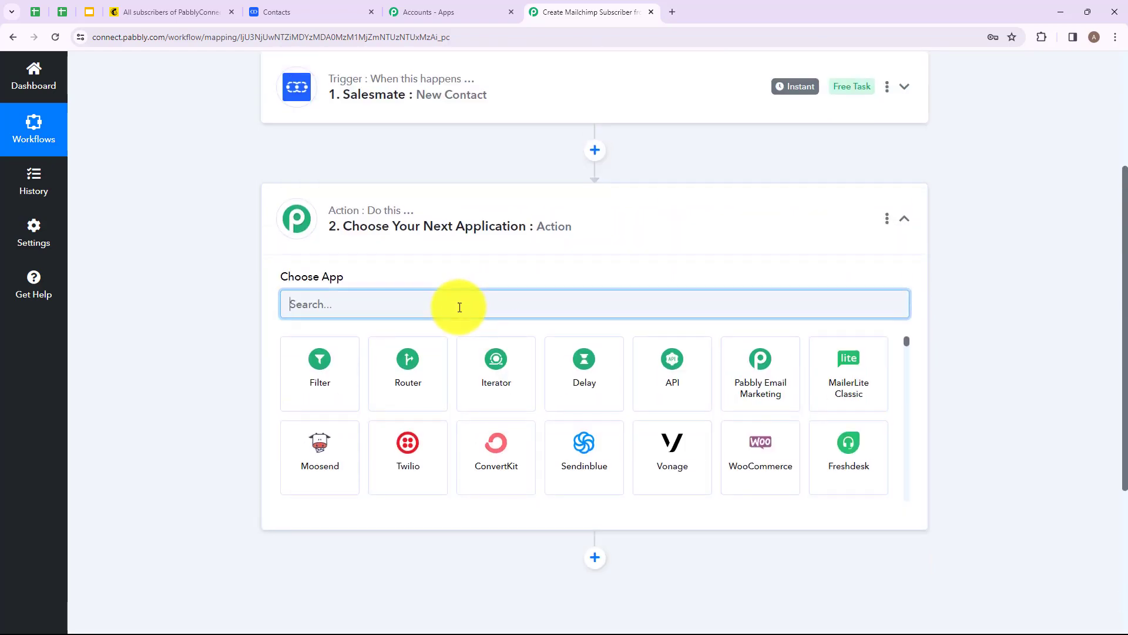
type("Mailc")
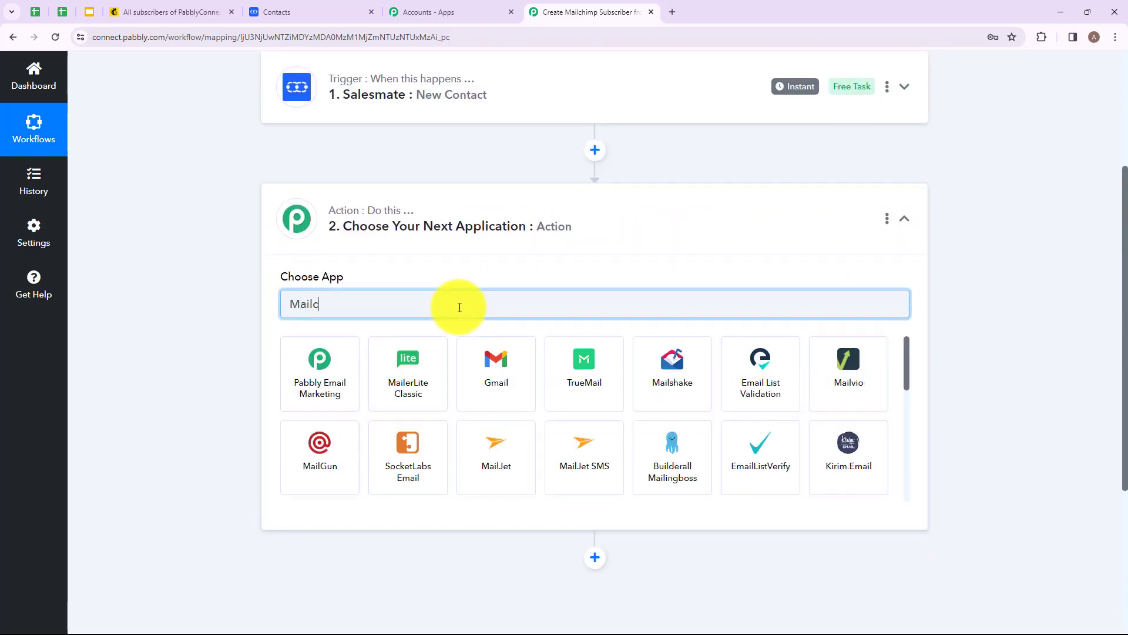
type("himp")
left_click(297, 370)
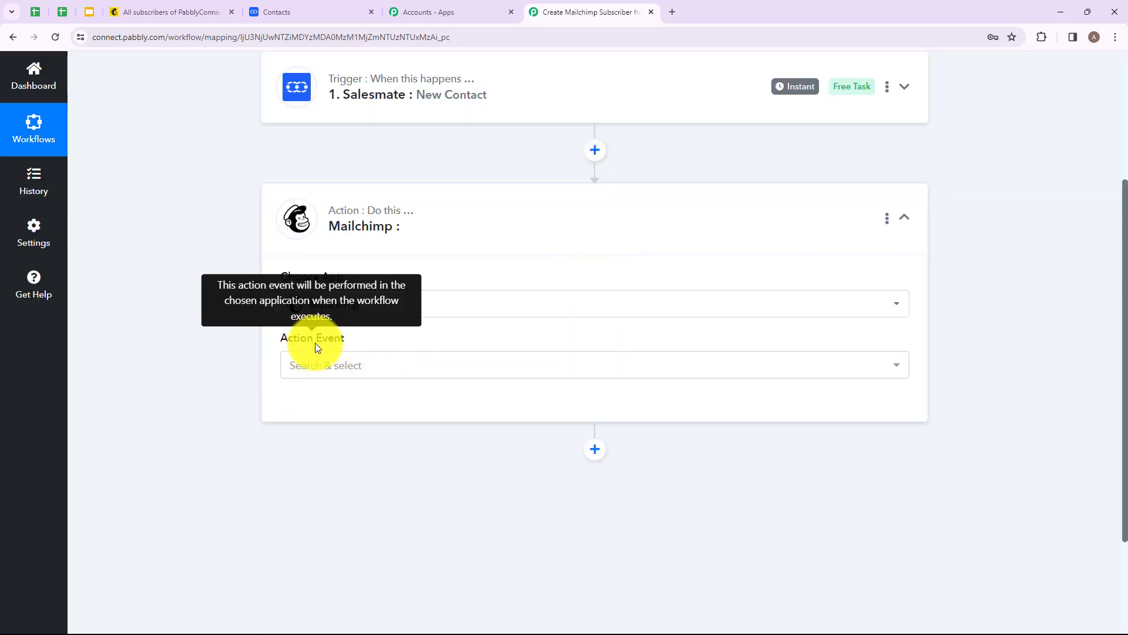
left_click(367, 375)
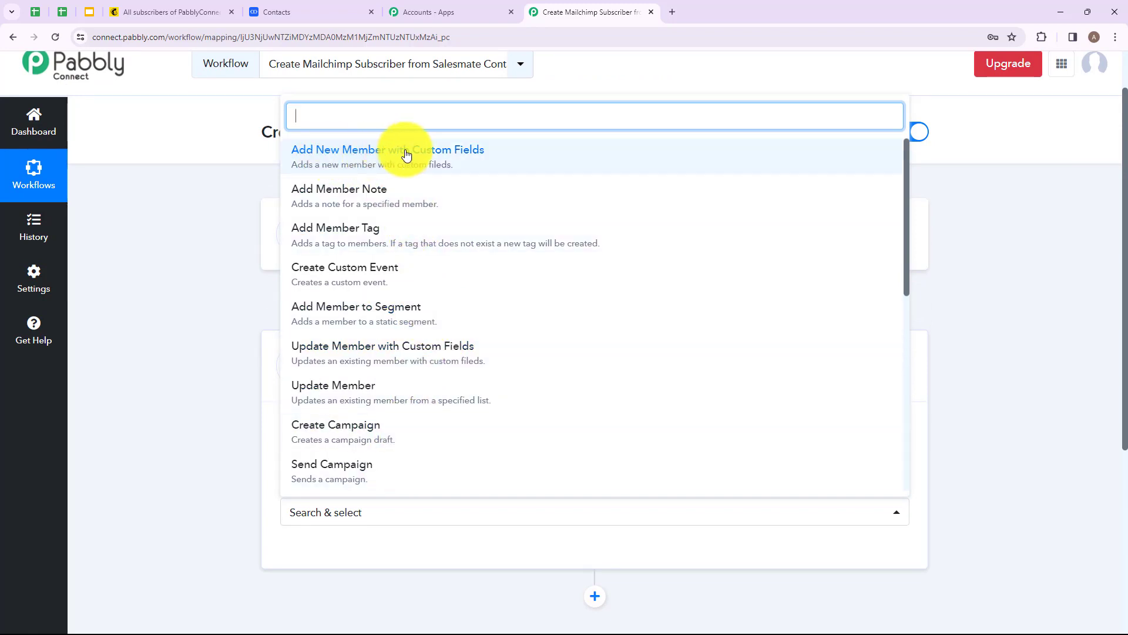
left_click(470, 159)
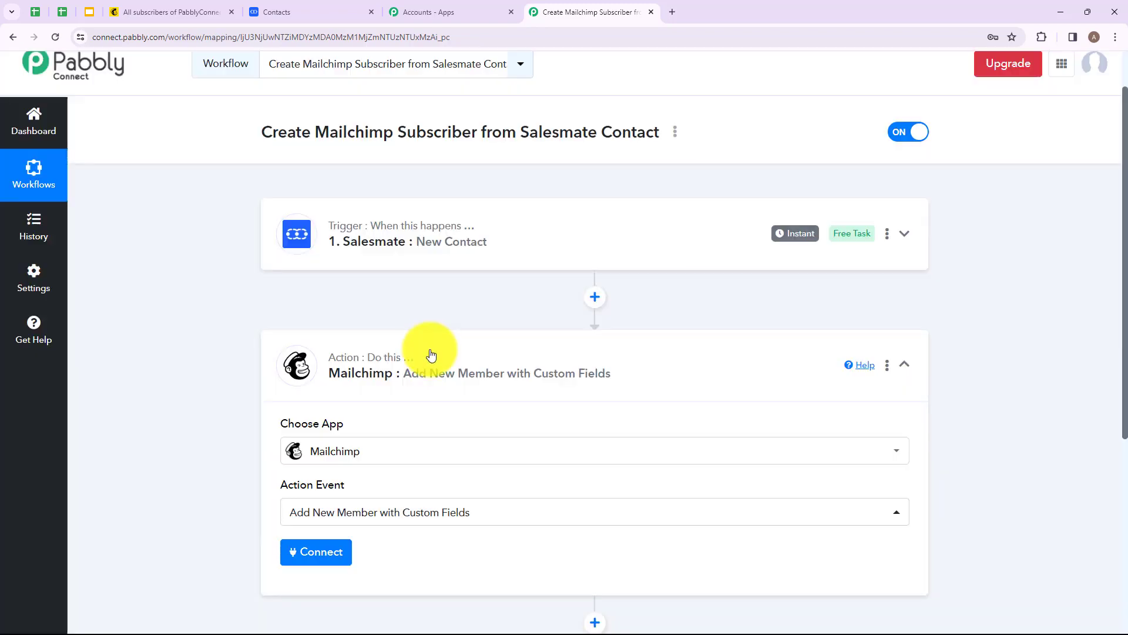
Step: Start connecting the Mailchimp action and choose to add a new connection
scroll(434, 352, "down", 3)
left_click(302, 381)
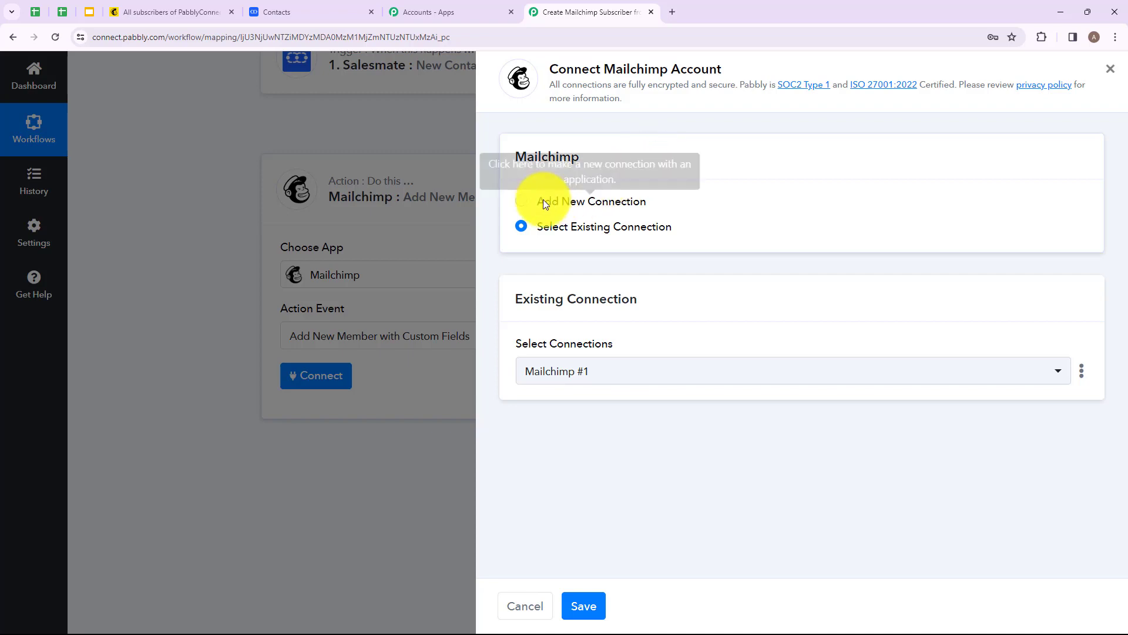
left_click(522, 202)
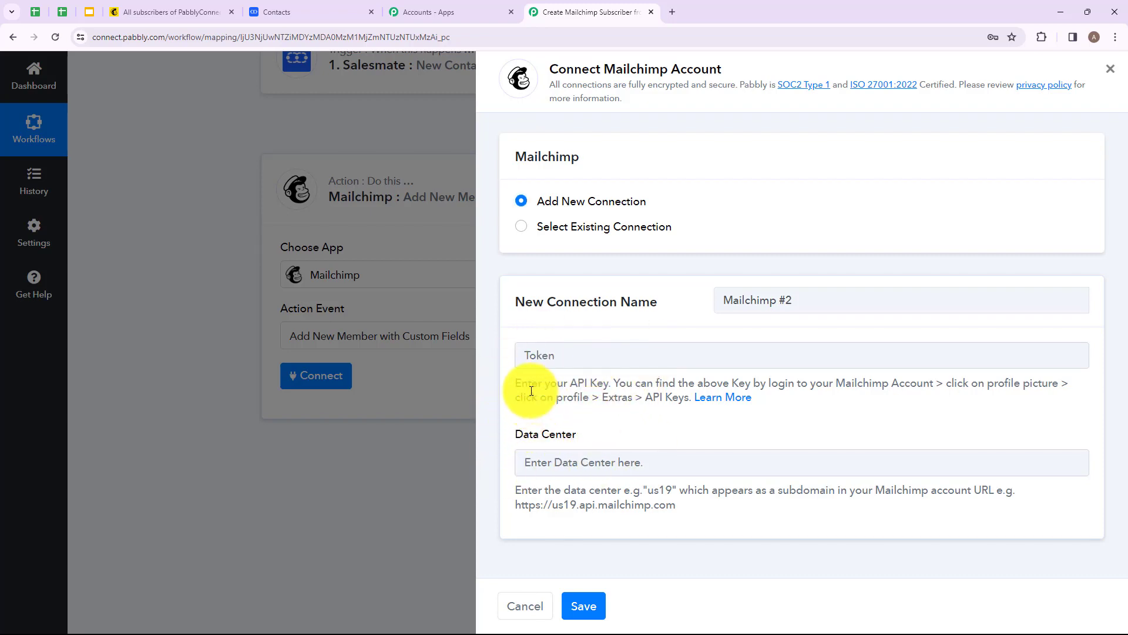
left_click_drag(517, 387, 700, 508)
left_click(699, 507)
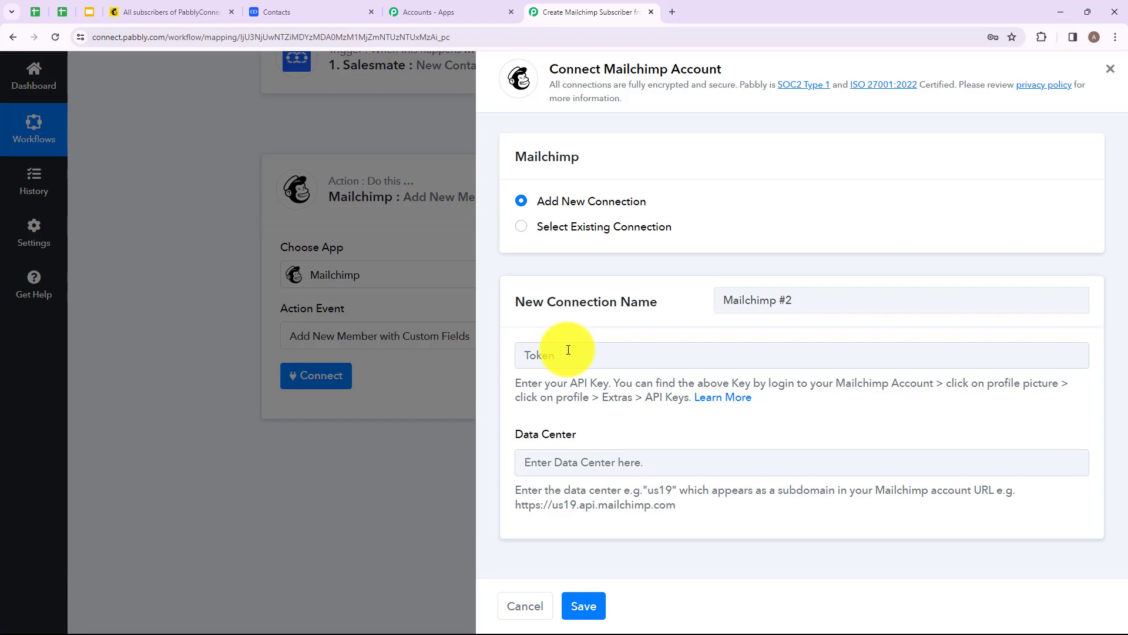
Step: In Mailchimp, open the API keys page from the profile's Extras and start creating a new key
left_click(180, 7)
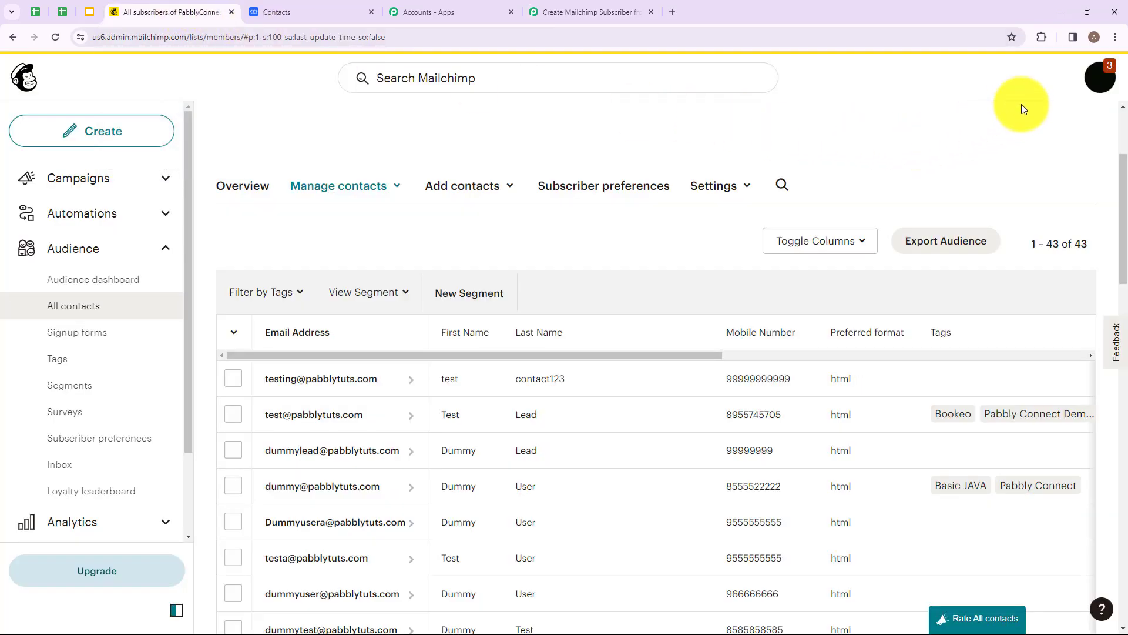
left_click(1093, 88)
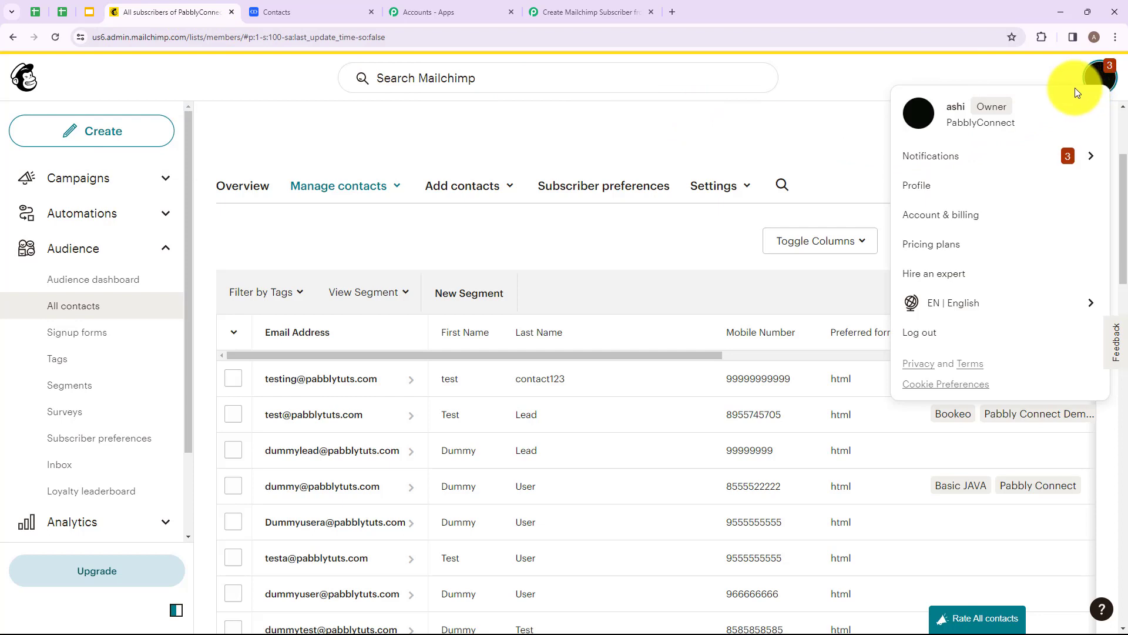
left_click(909, 194)
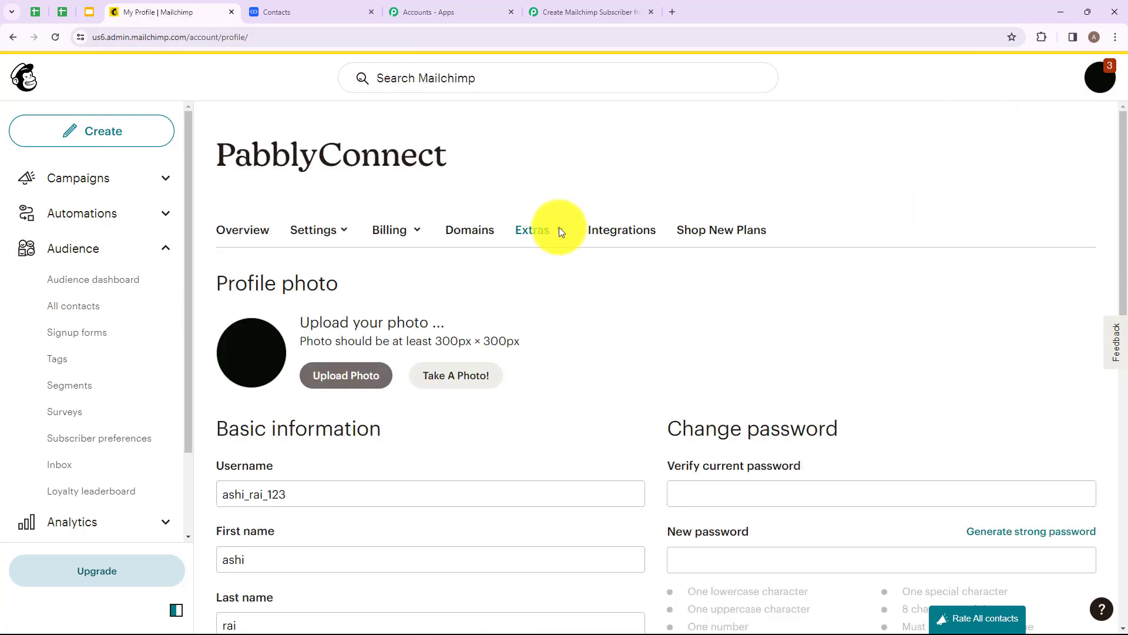
left_click(559, 228)
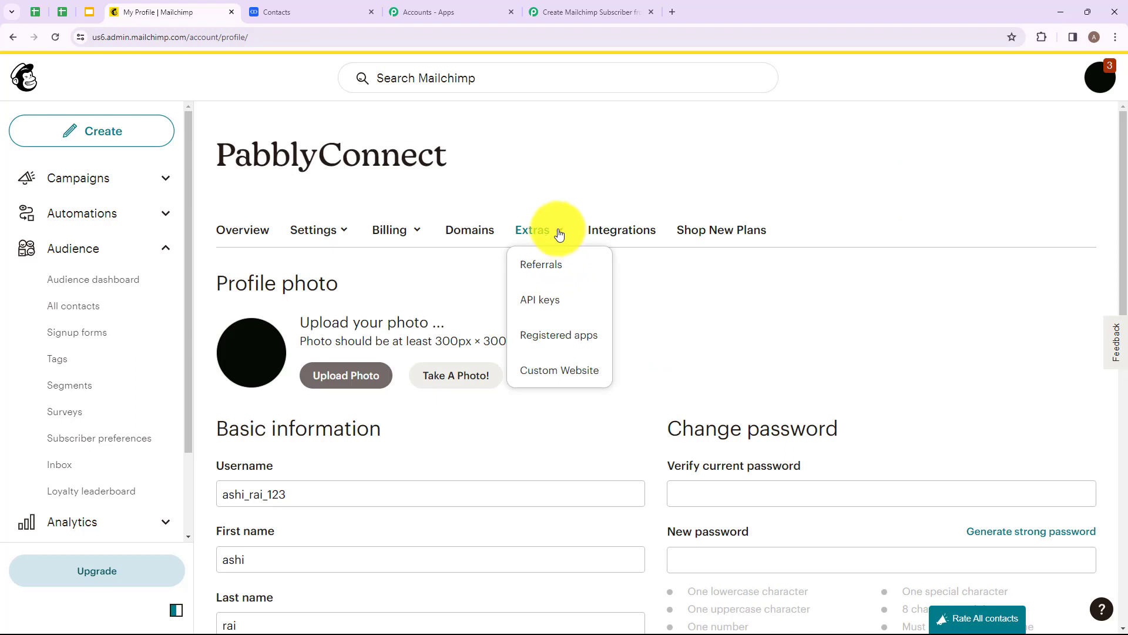
left_click(546, 302)
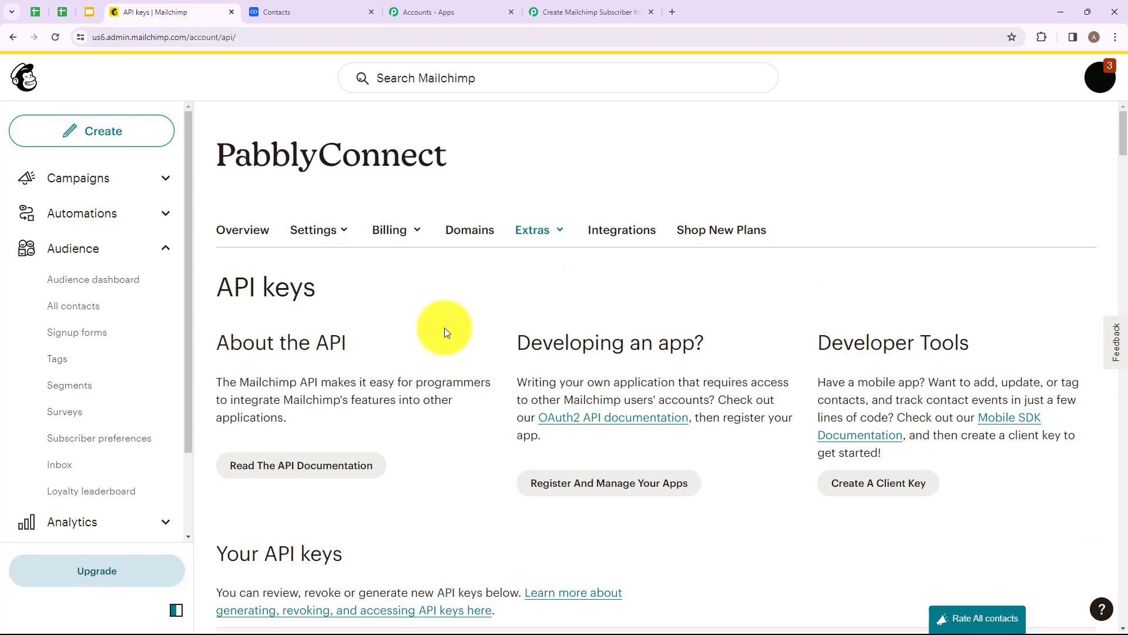
scroll(445, 333, "down", 20)
scroll(445, 333, "down", 20)
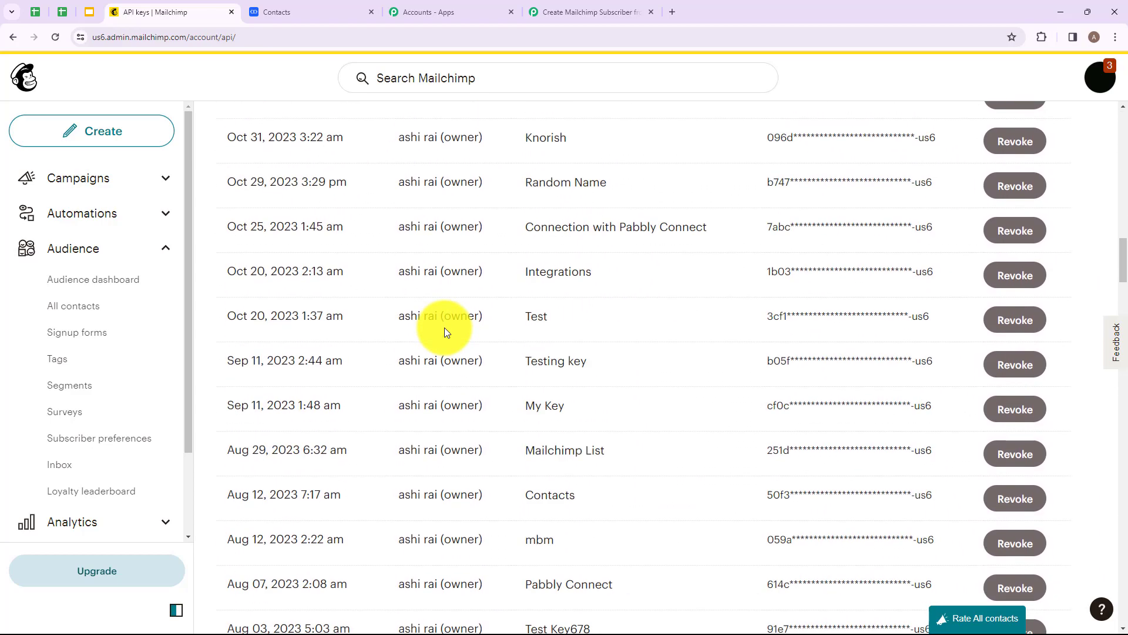
scroll(444, 327, "down", 5)
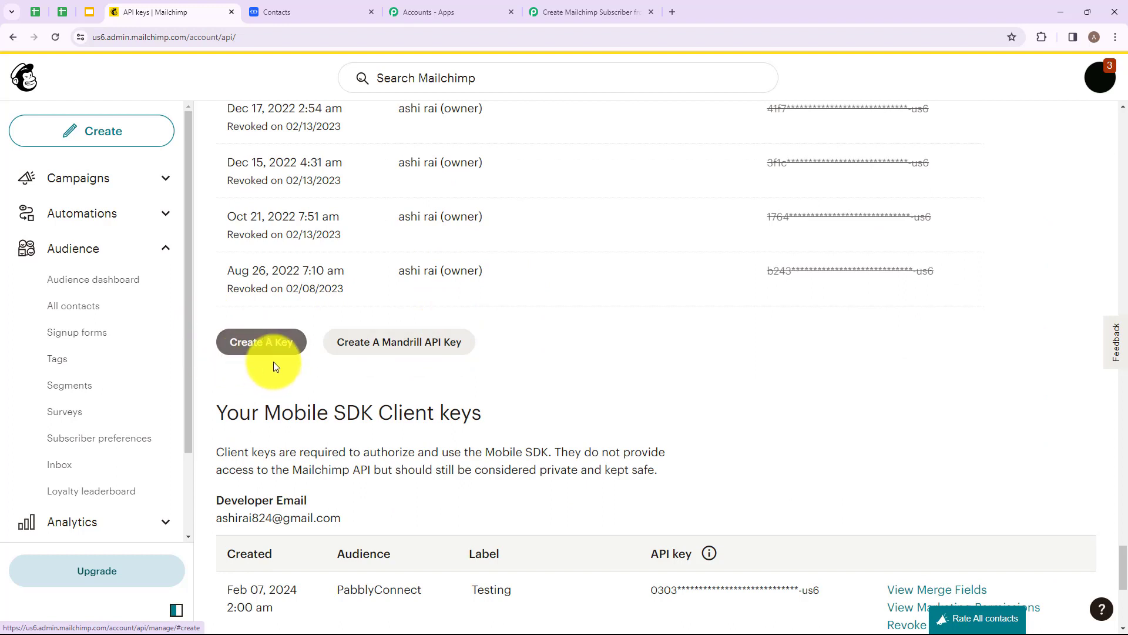
left_click(261, 342)
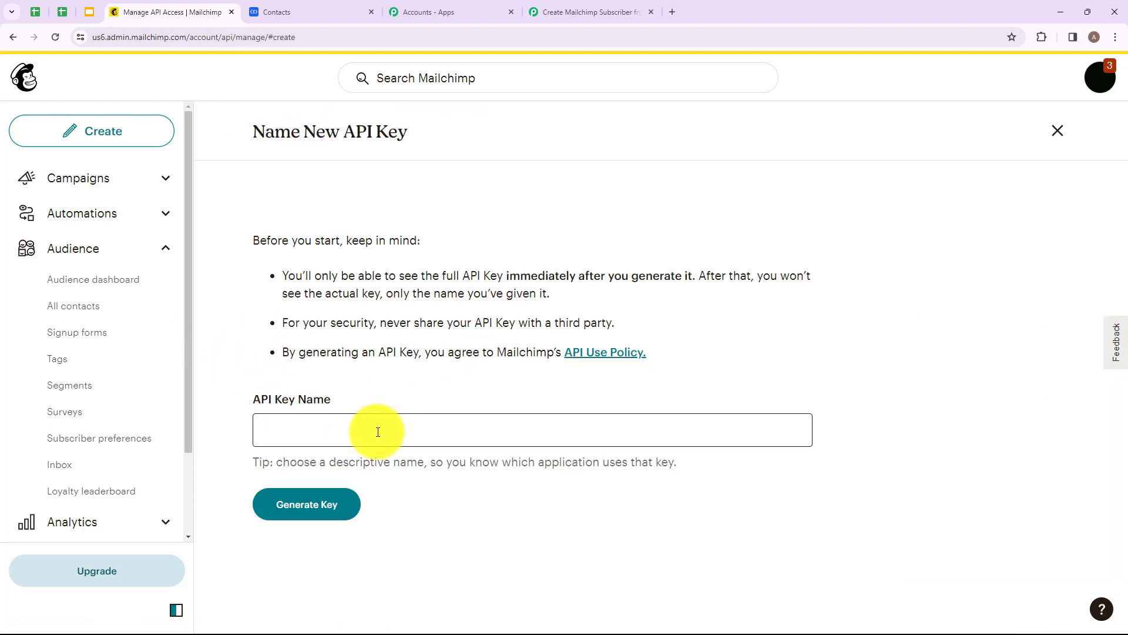
Step: Name the new API key Dummy Key, generate it, and copy it to the clipboard
left_click(378, 432)
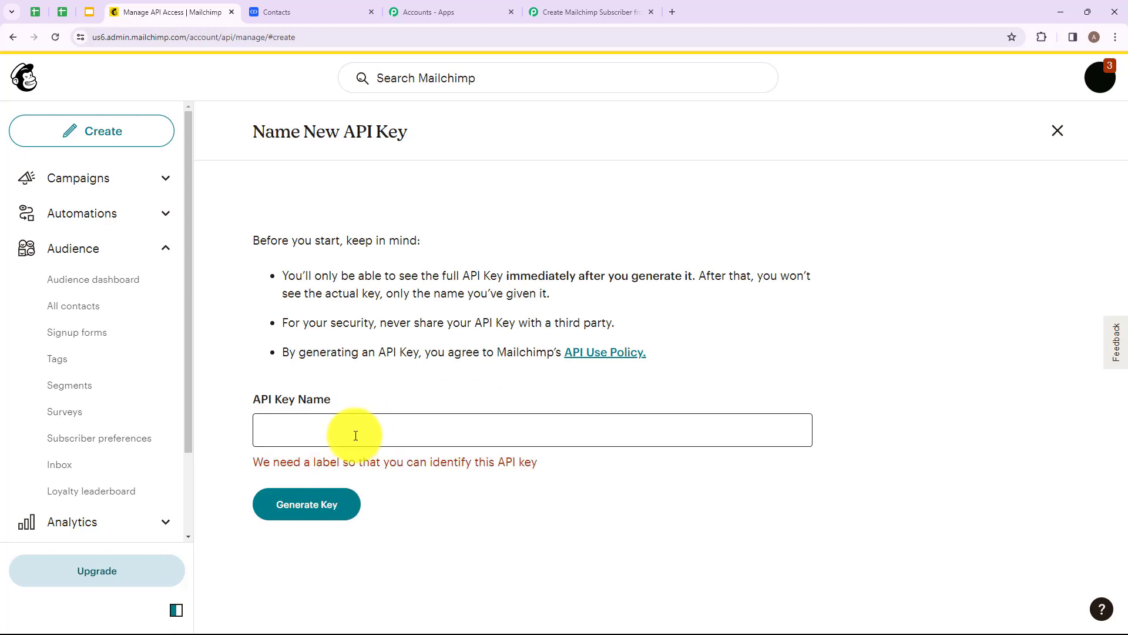
left_click(356, 435)
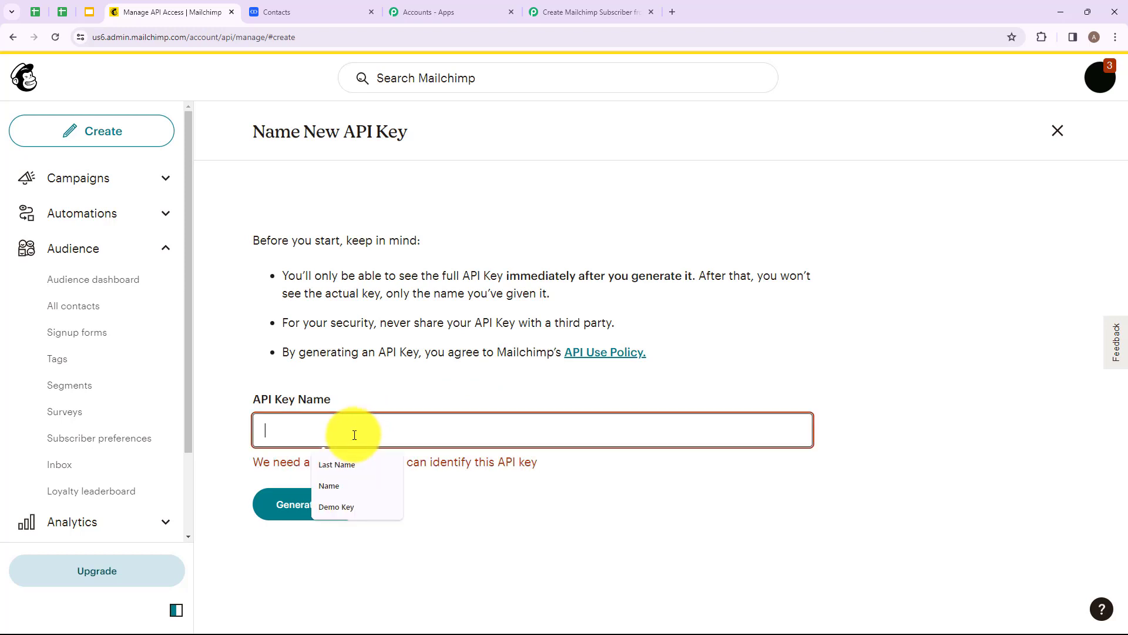
type("Dummy")
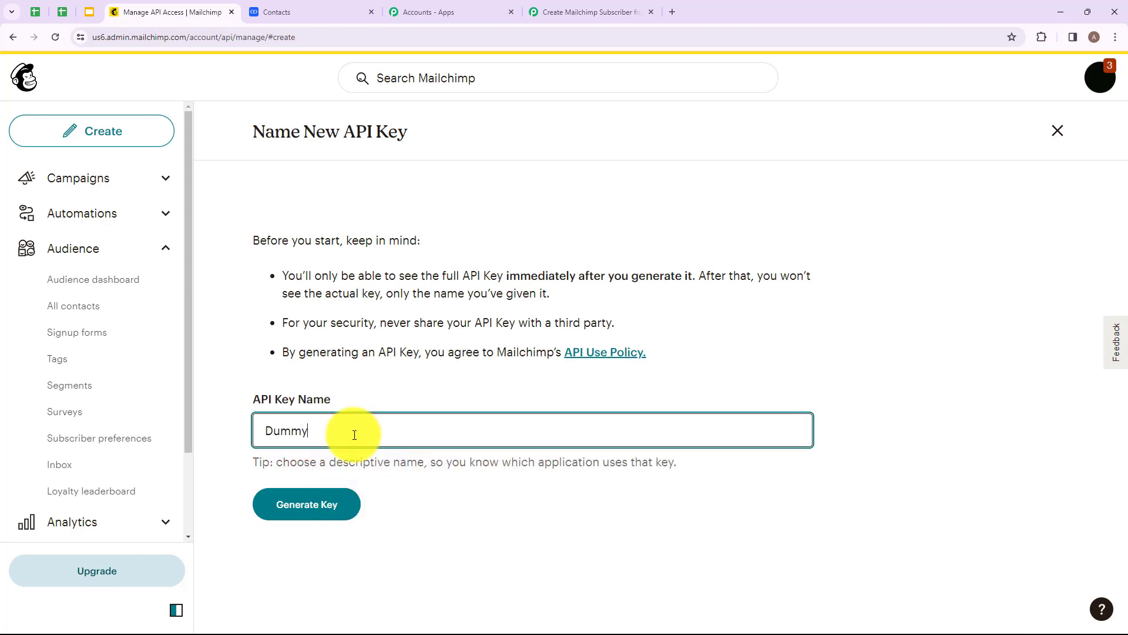
type(" Key")
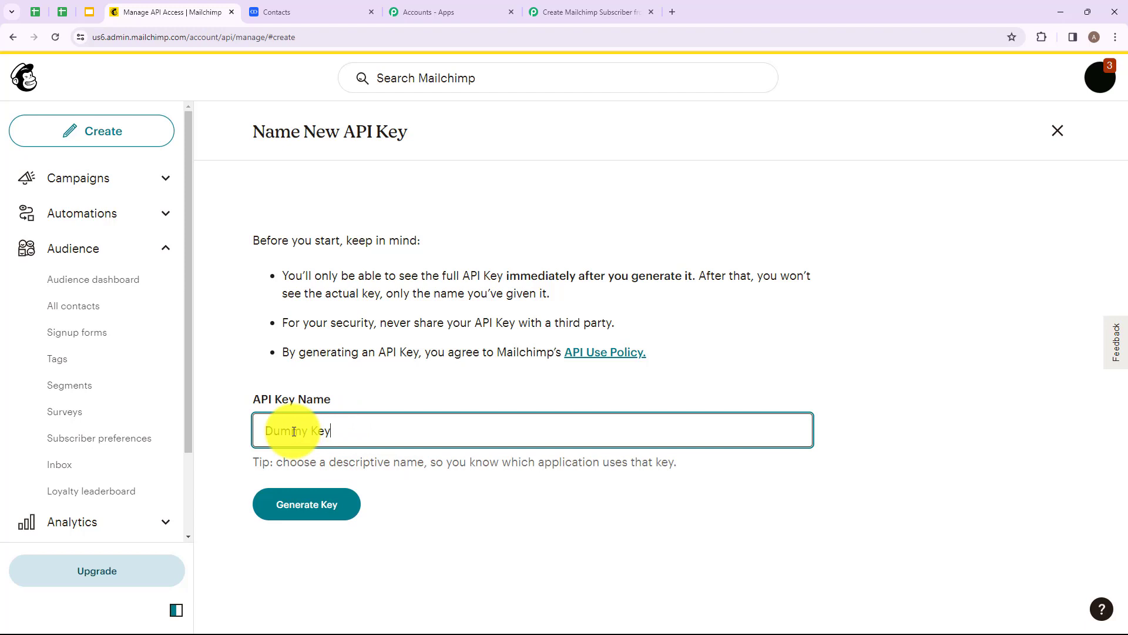
left_click(284, 509)
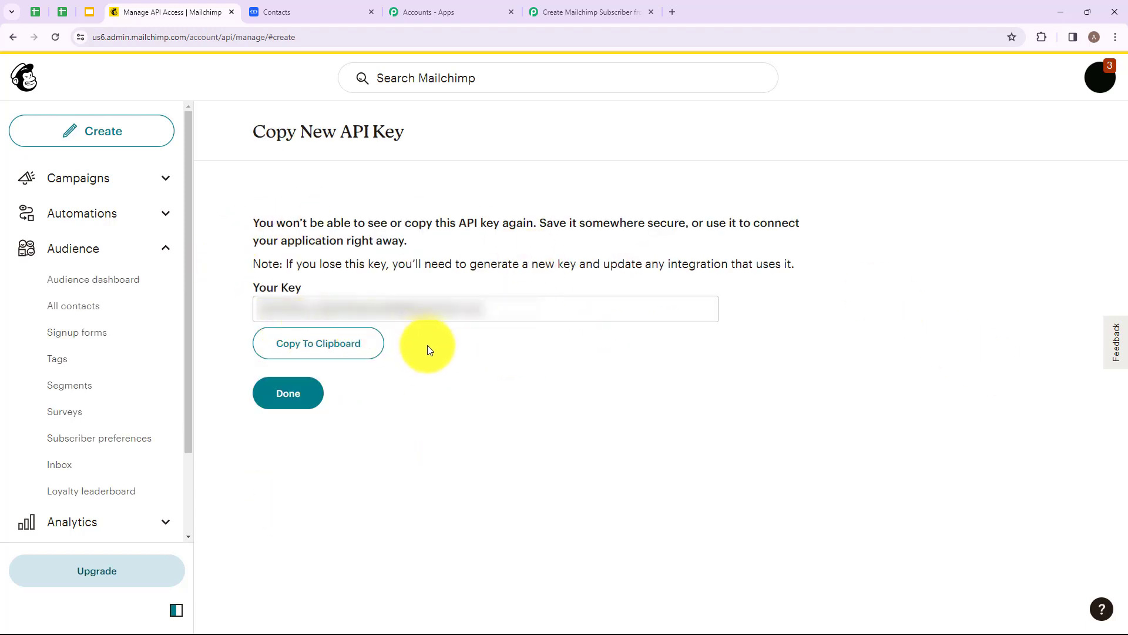
left_click(329, 357)
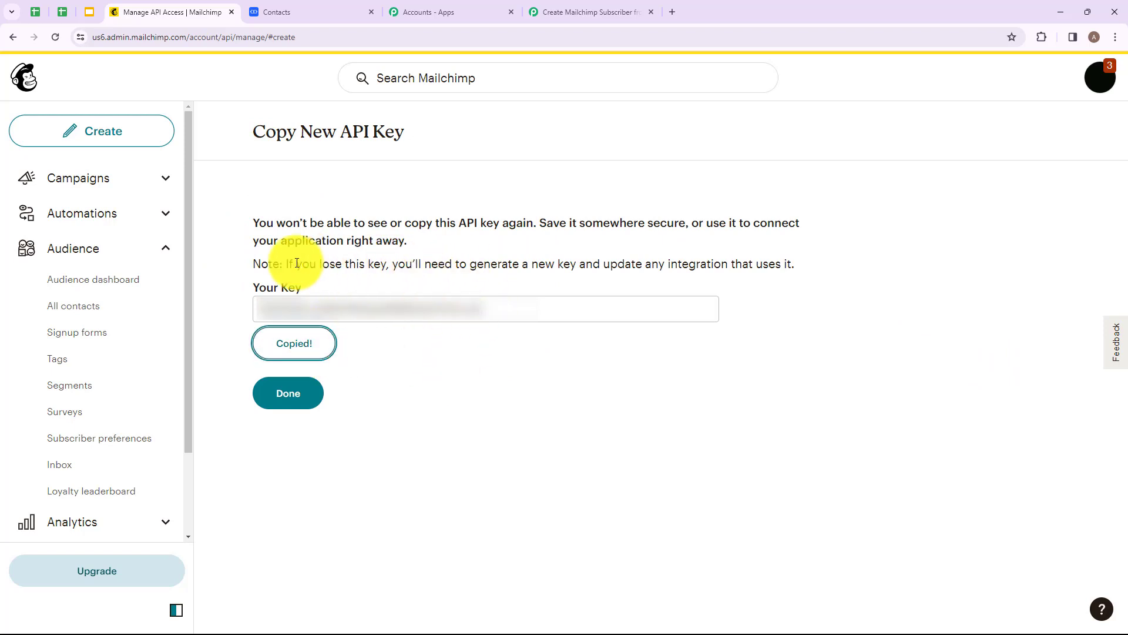
Step: Back in Pabbly Connect, paste the copied Mailchimp API key into the connection's Token field
left_click(611, 11)
left_click(597, 350)
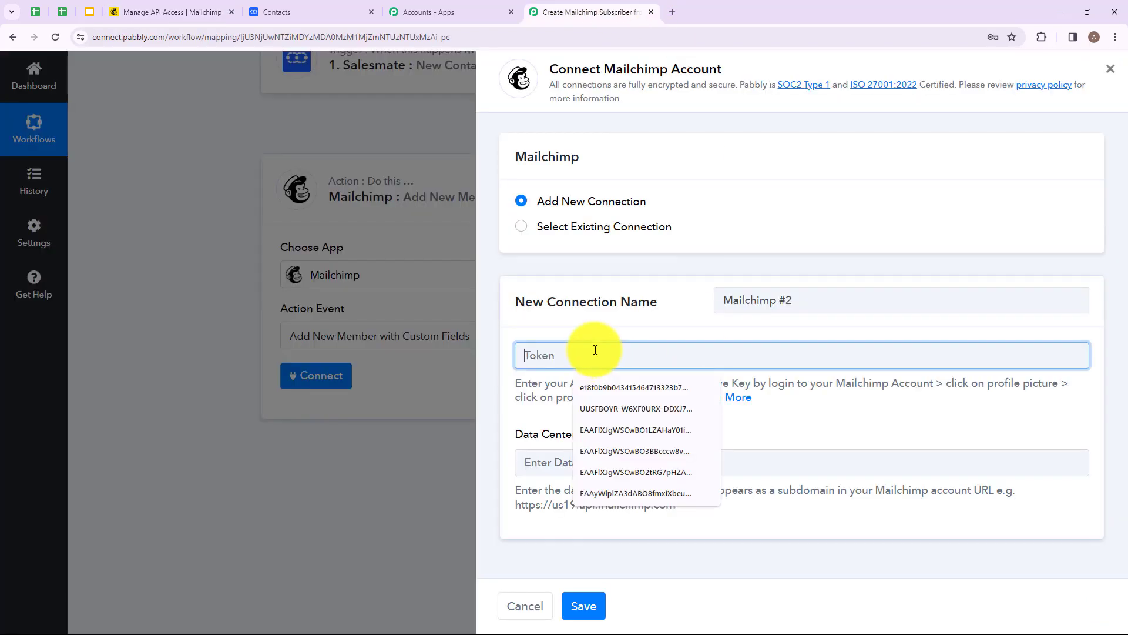
key("ctrl+v")
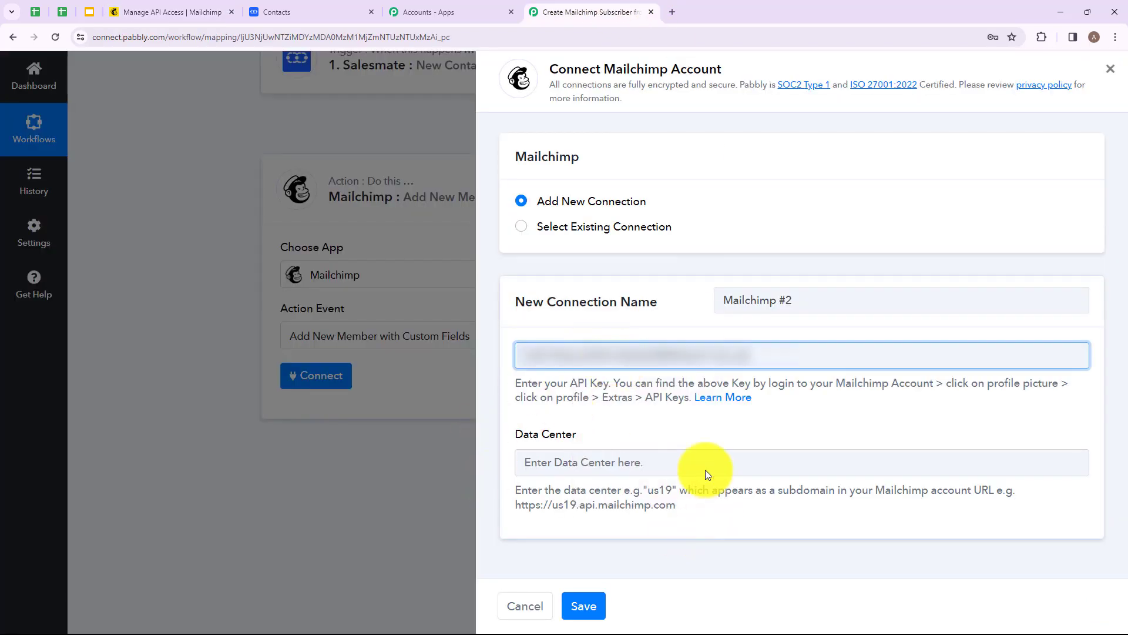
Step: Copy the us6 data center subdomain from the Mailchimp URL into the Data Center field and save the connection
left_click_drag(623, 490, 682, 491)
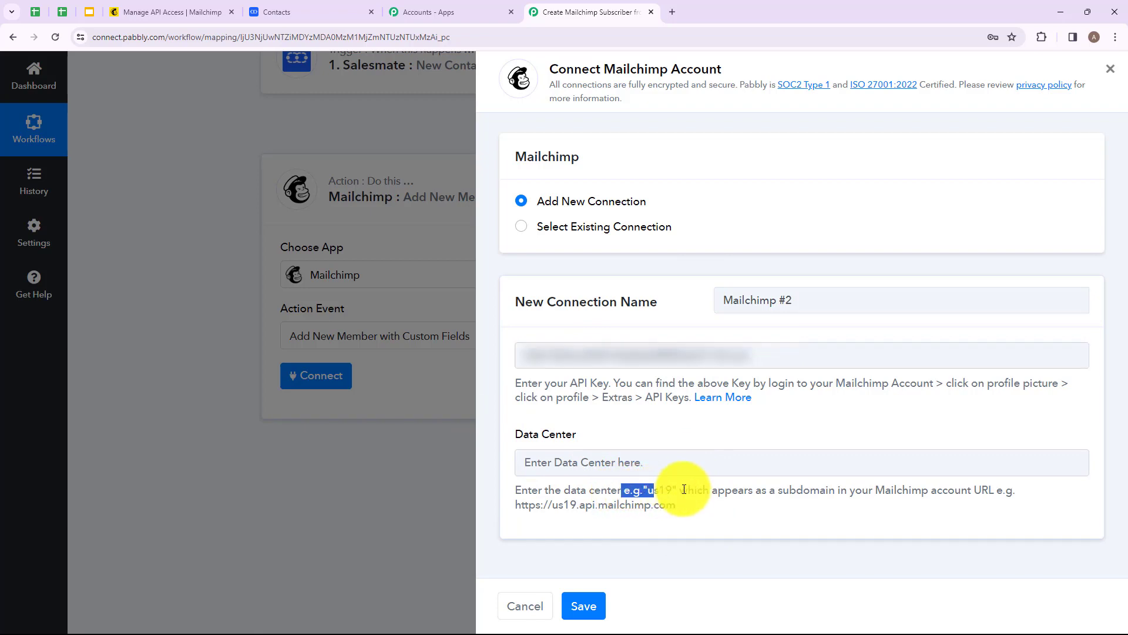
left_click(682, 535)
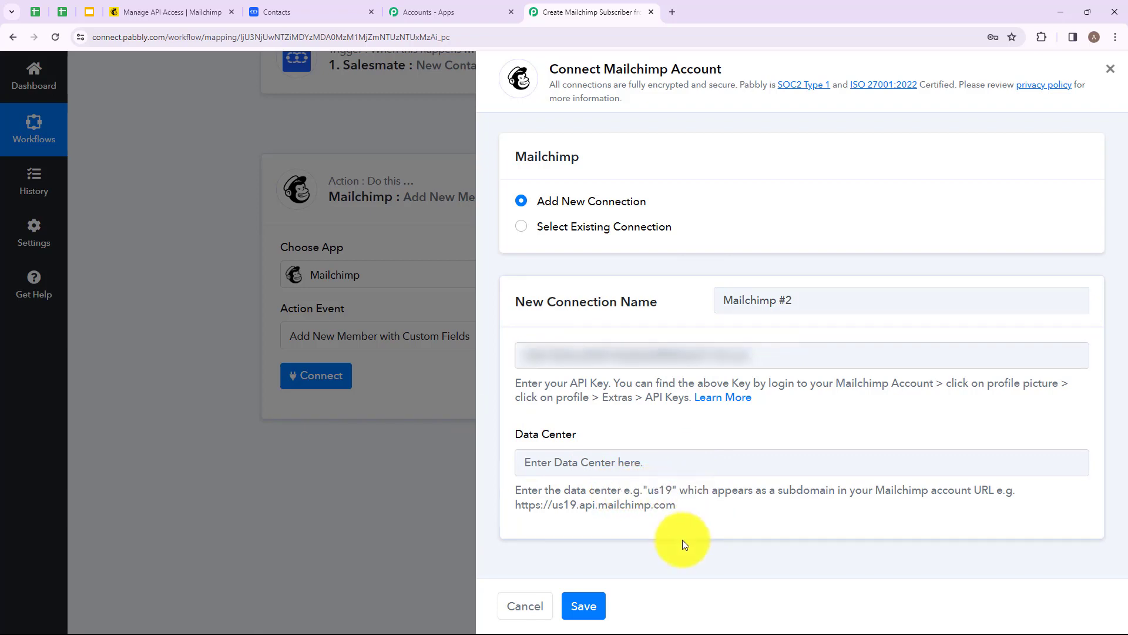
left_click(189, 13)
double_click(98, 39)
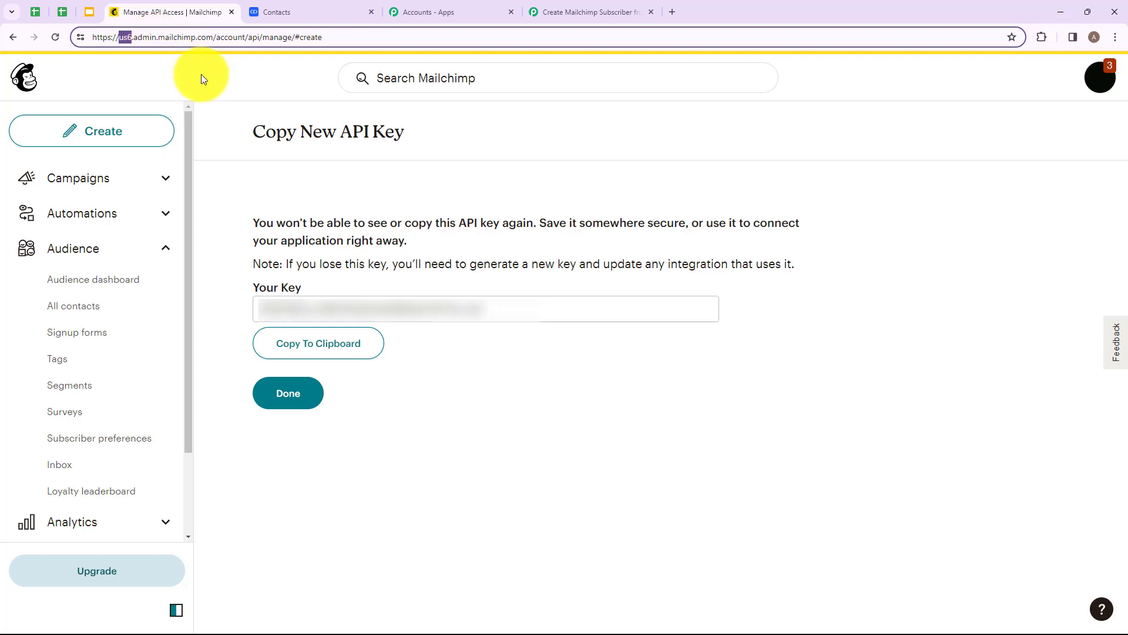
left_click(415, 76)
left_click(590, 12)
left_click(617, 452)
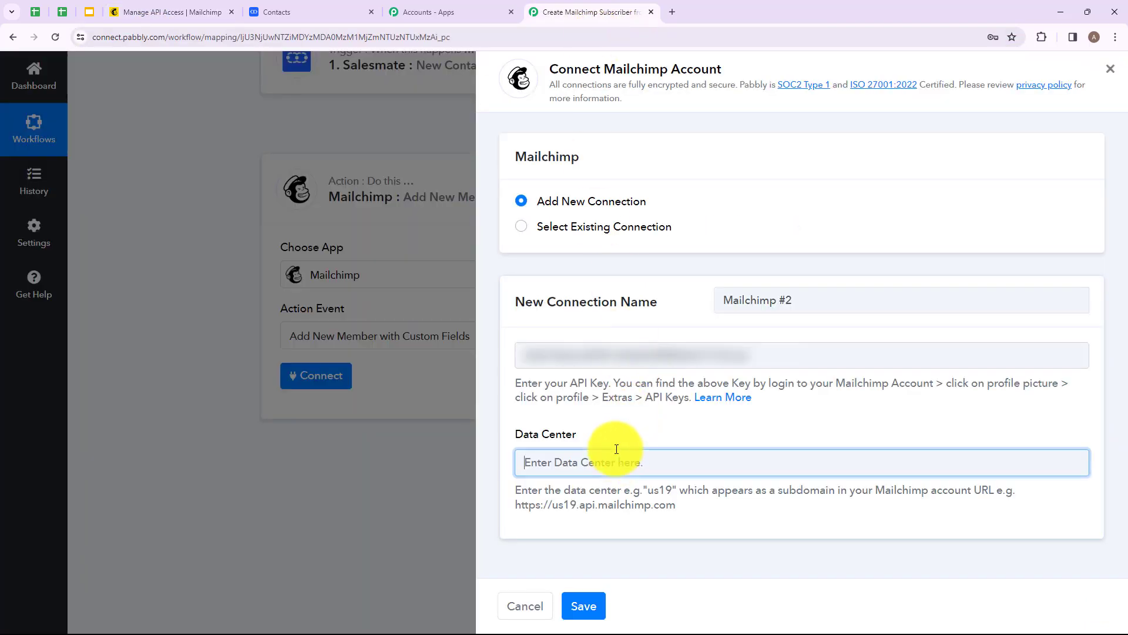
key("ctrl+v")
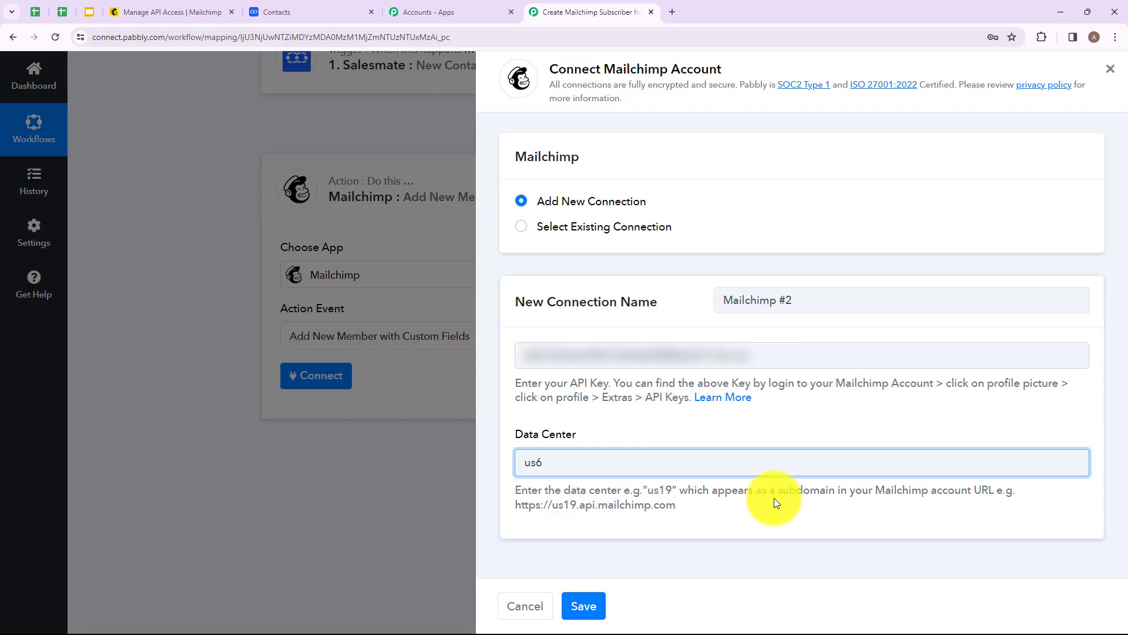
left_click(583, 606)
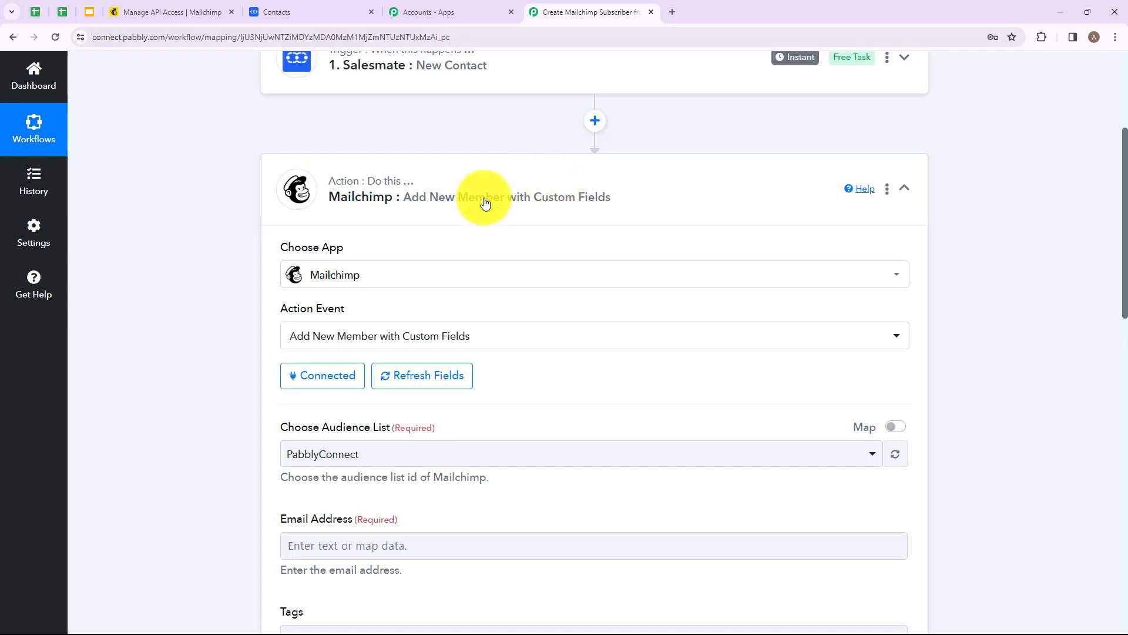
Step: Map the Salesmate contact's Email into the Mailchimp Email Address field
scroll(485, 203, "down", 5)
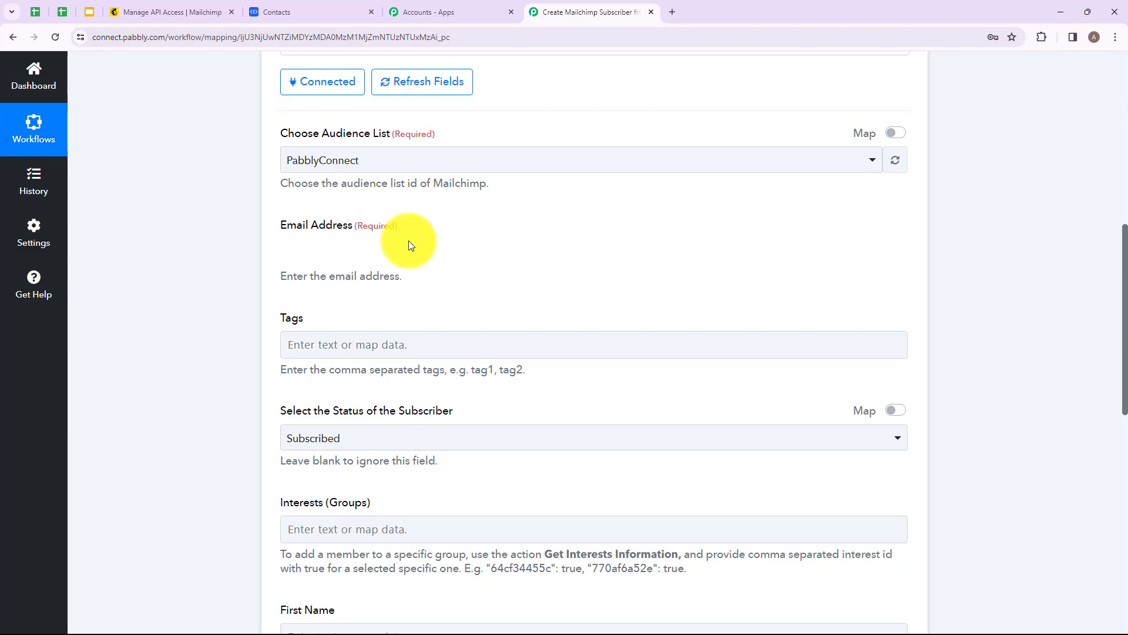
left_click(407, 243)
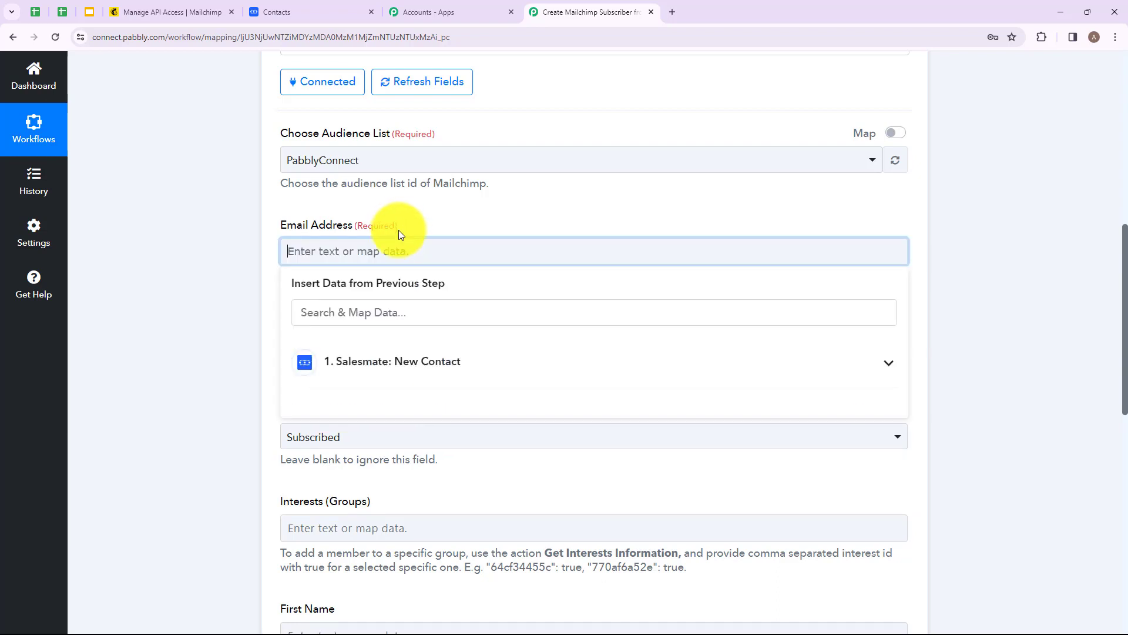
left_click(379, 368)
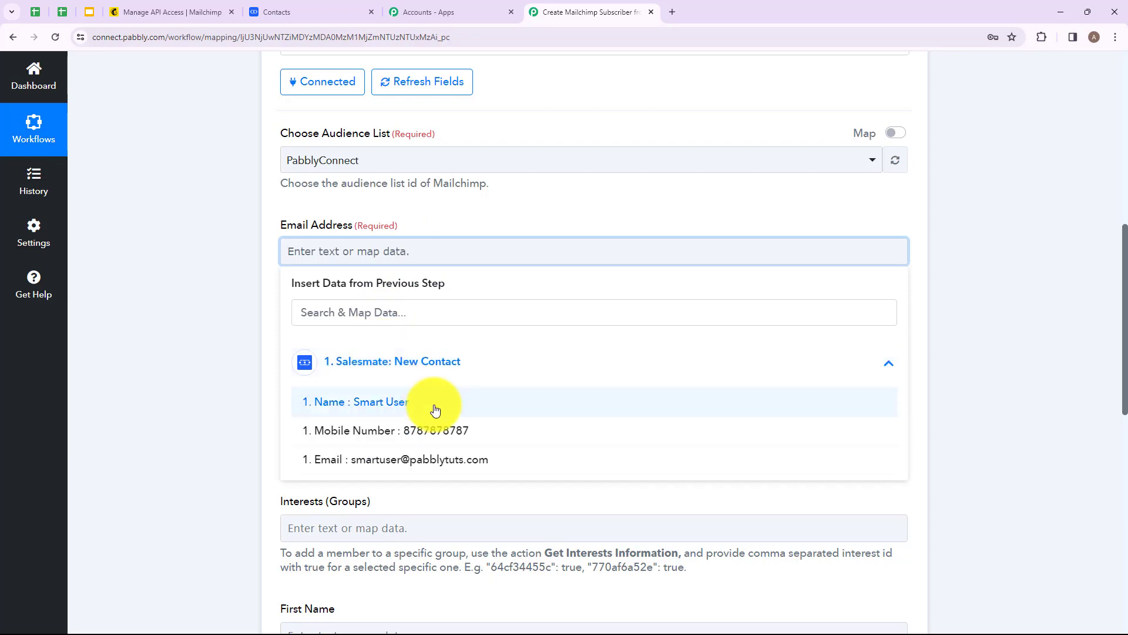
left_click(414, 460)
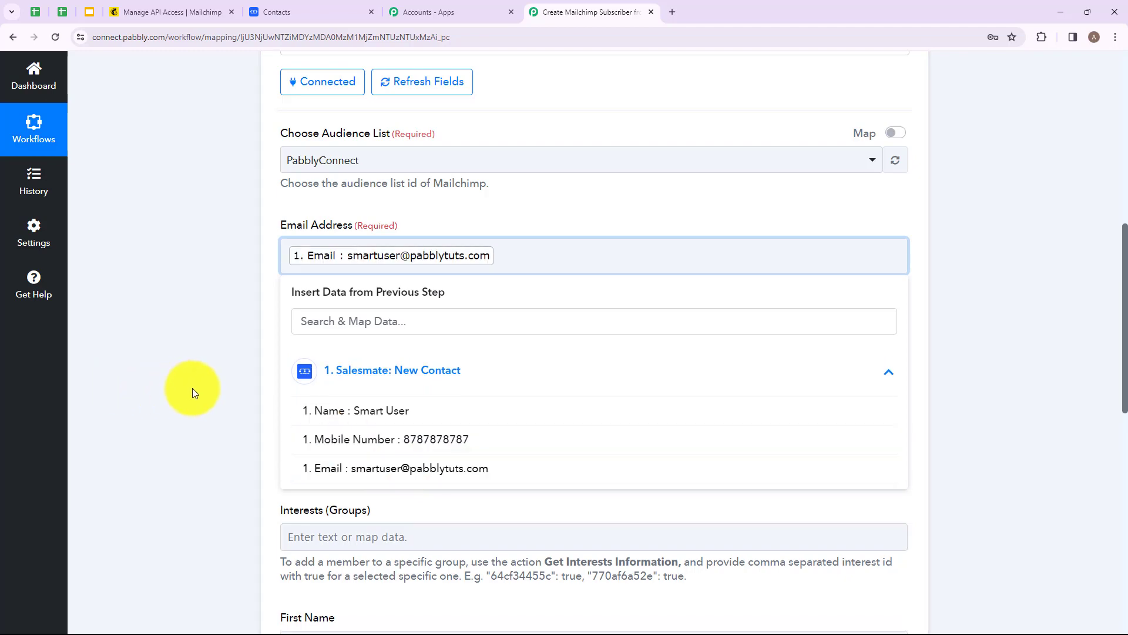
left_click(326, 308)
Step: Insert a new action between the Salesmate trigger and the Mailchimp step using the Text Formatter app
scroll(353, 329, "down", 3)
left_click(394, 351)
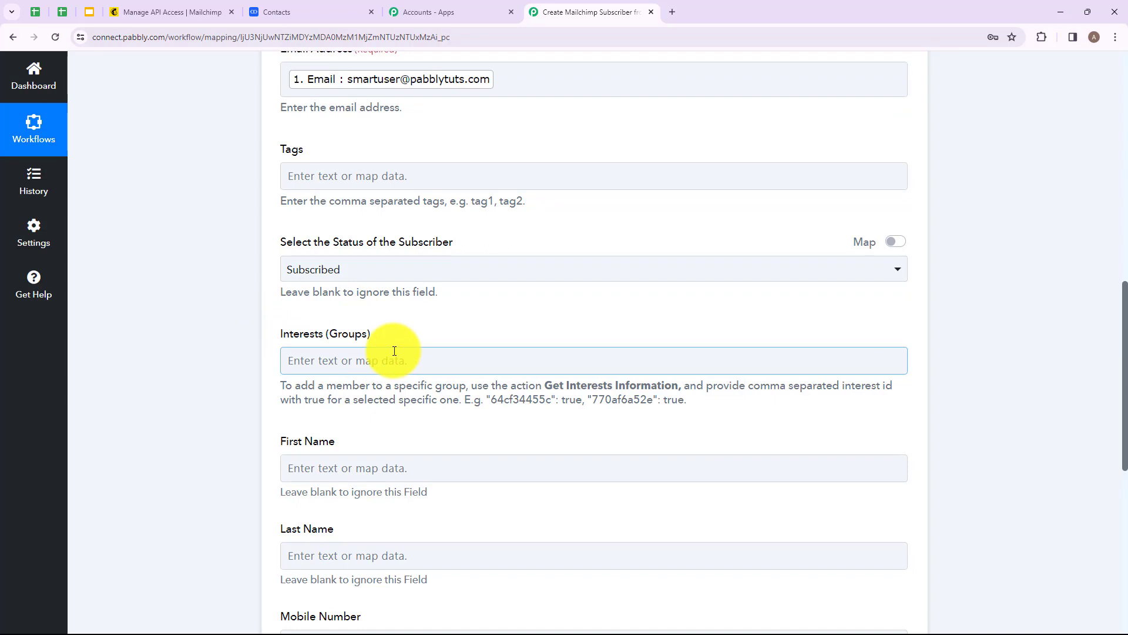
scroll(394, 350, "down", 2)
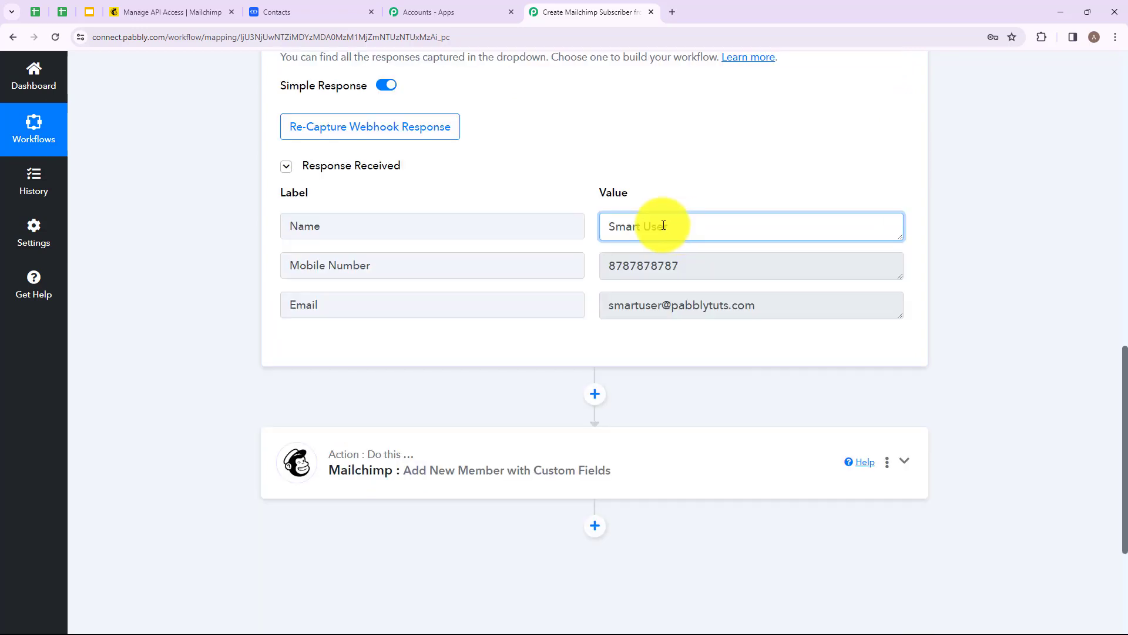
left_click_drag(647, 224, 601, 226)
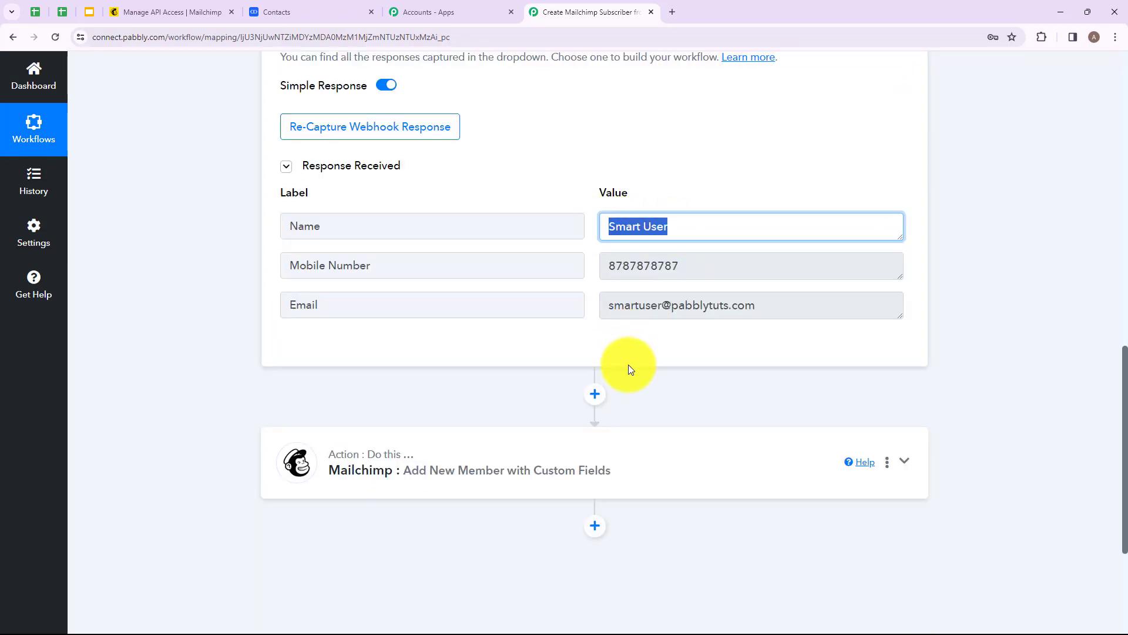
left_click(593, 402)
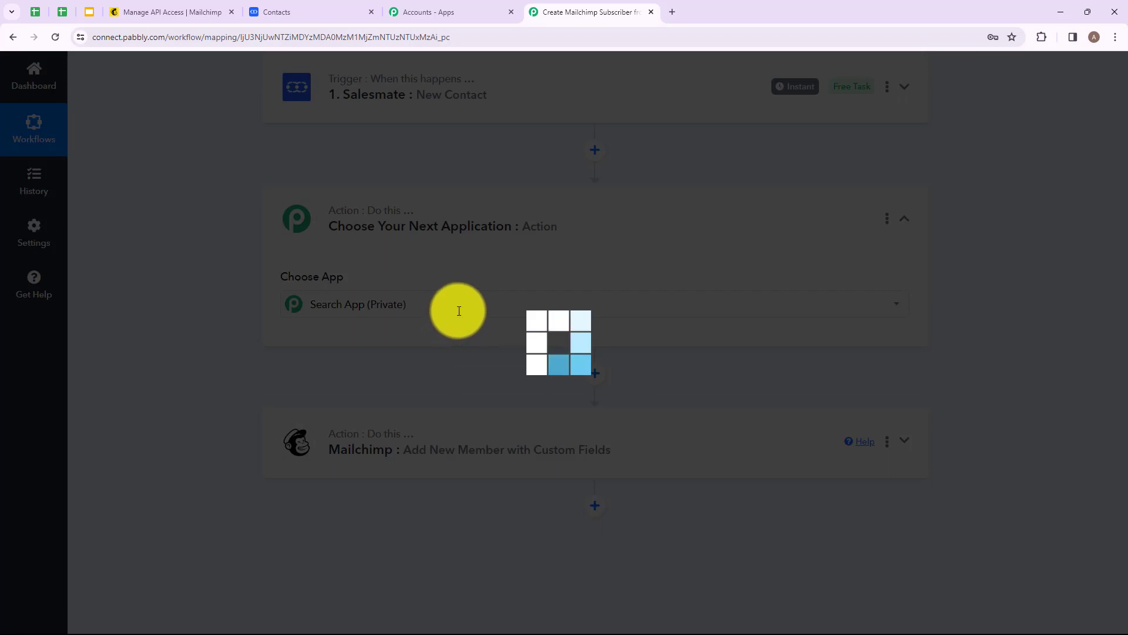
type("Text")
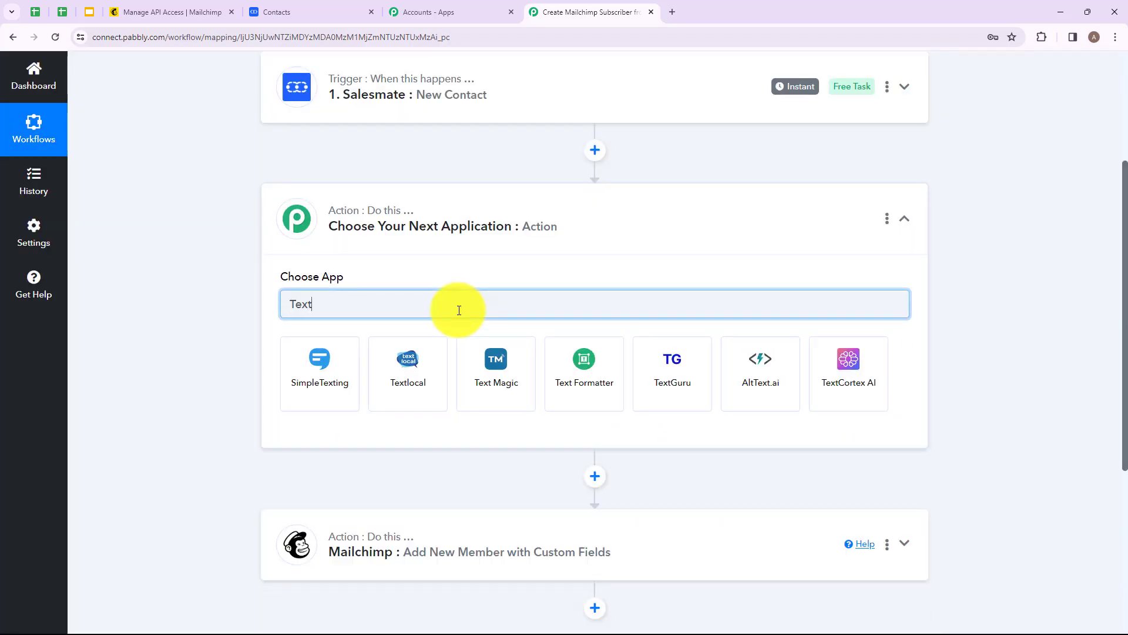
left_click(600, 368)
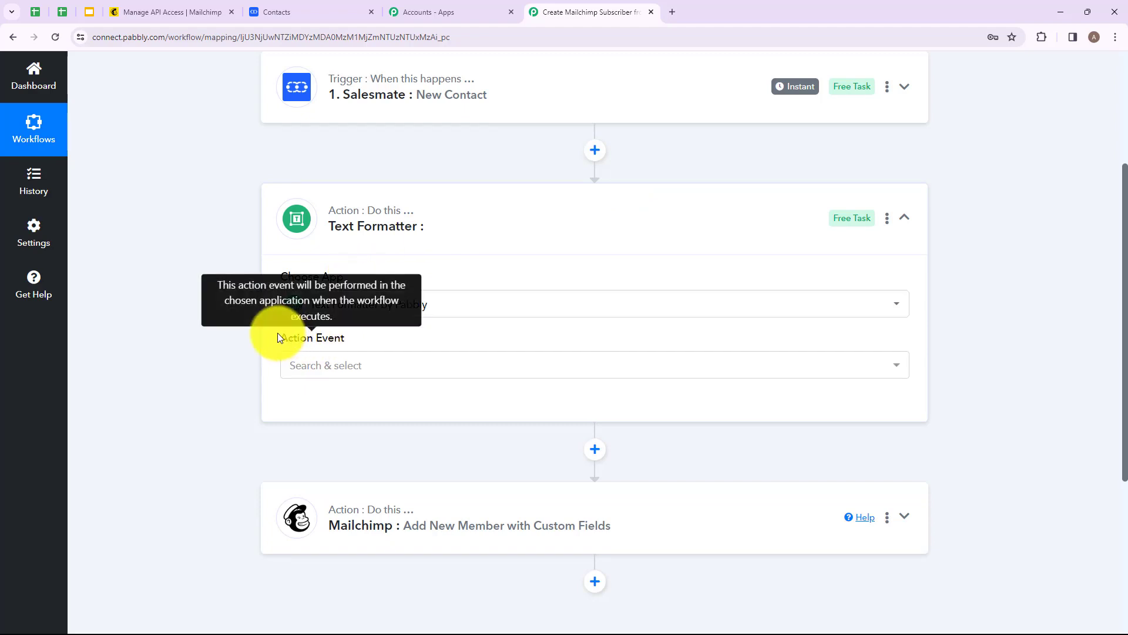
Step: Set the Text Formatter action event to Split Text and connect it
left_click(322, 368)
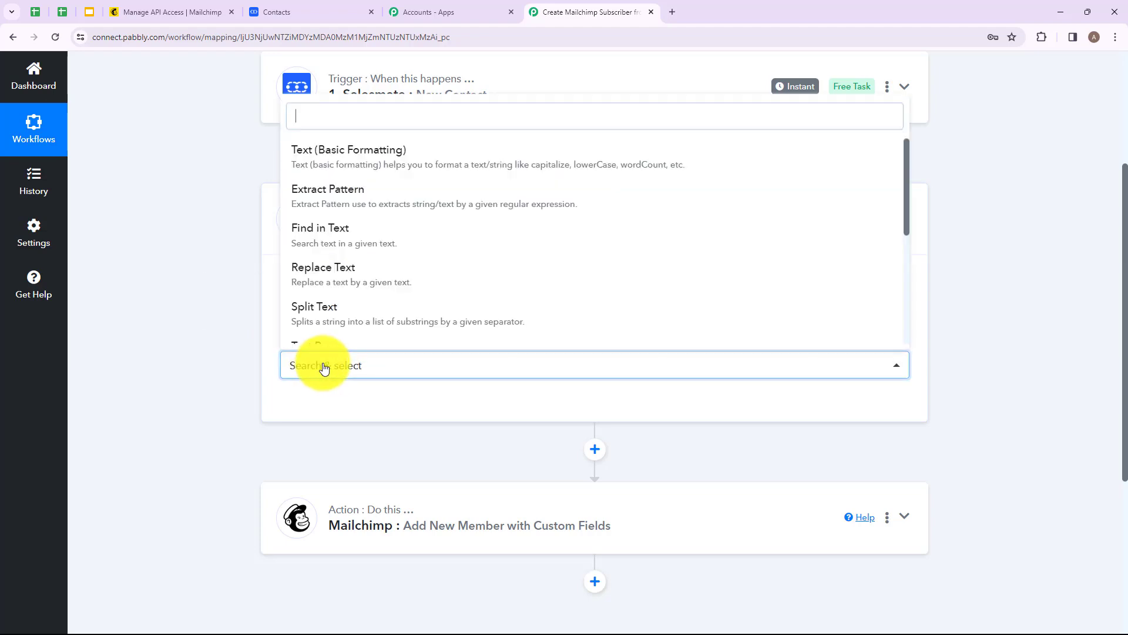
left_click(356, 314)
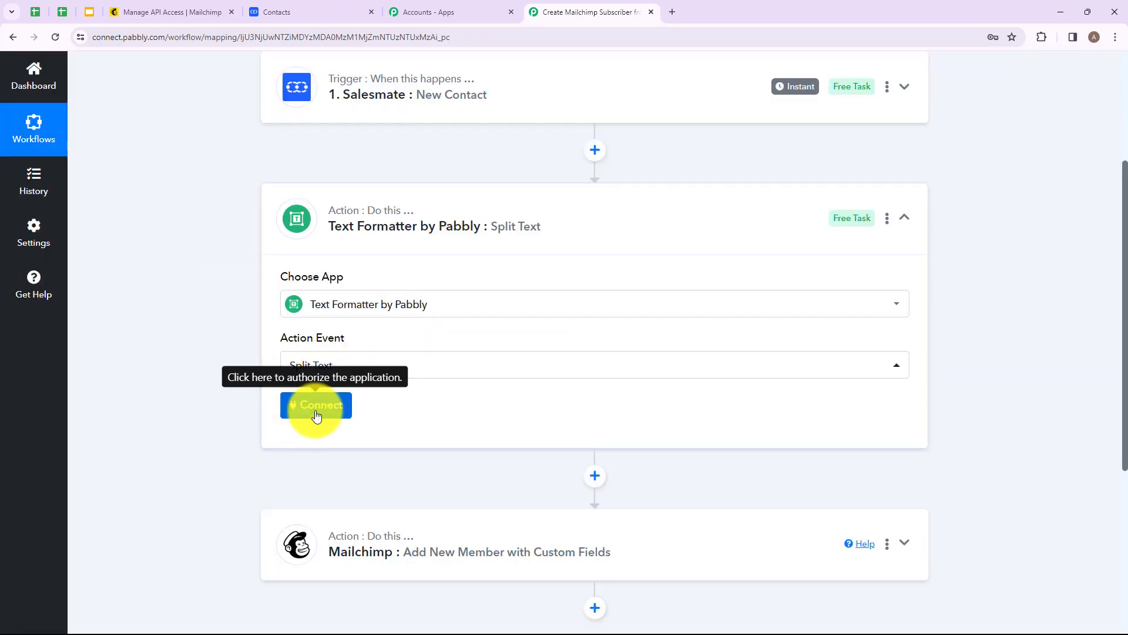
left_click(317, 410)
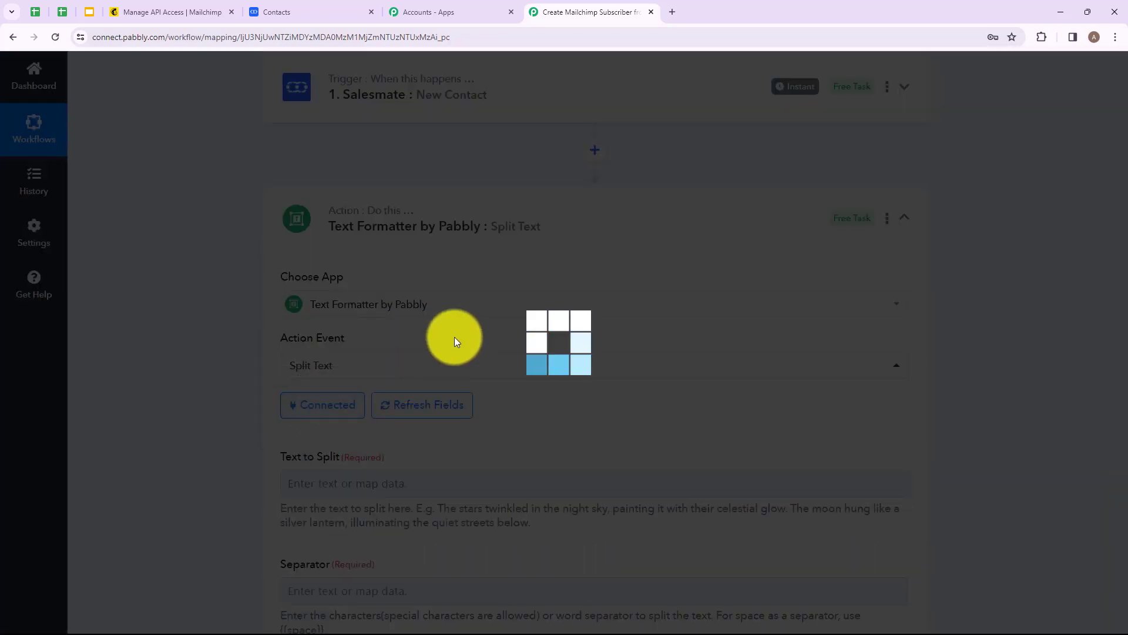
Step: Map the Salesmate contact's Name into the Text to Split field
scroll(411, 326, "down", 3)
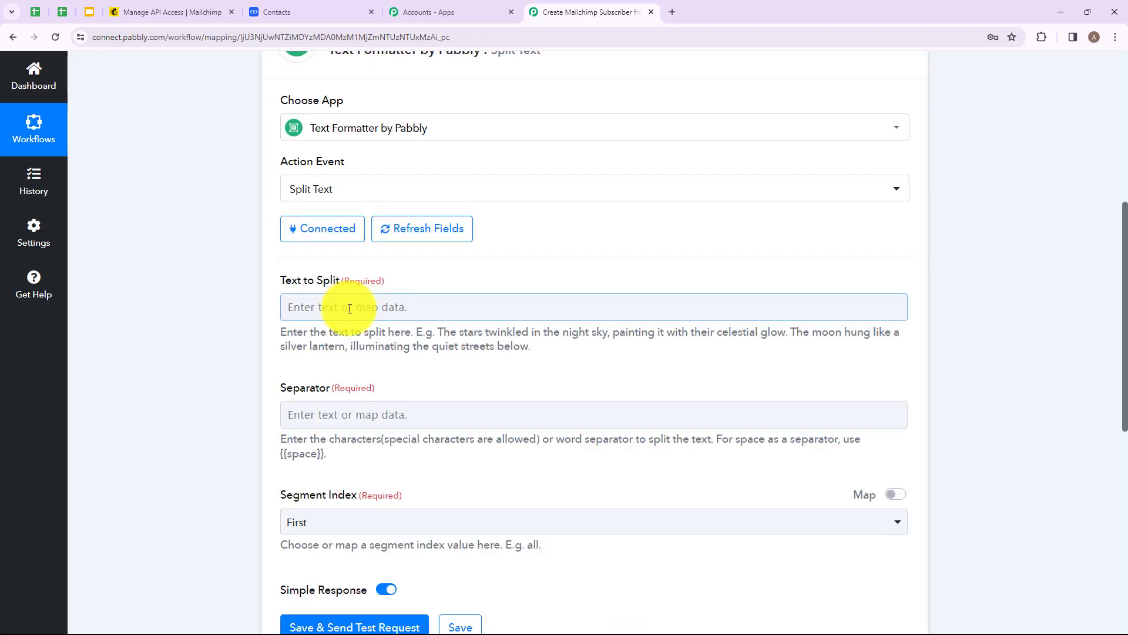
left_click(349, 309)
left_click(348, 418)
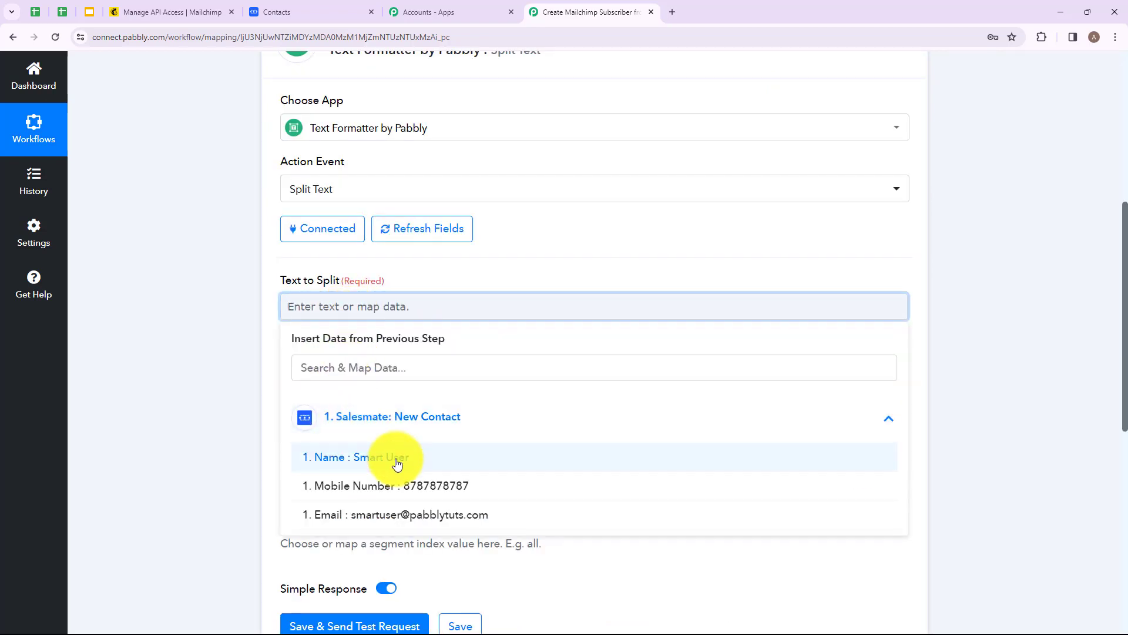
left_click(397, 463)
Step: Set the Split Text separator to {{space}}
scroll(417, 341, "down", 2)
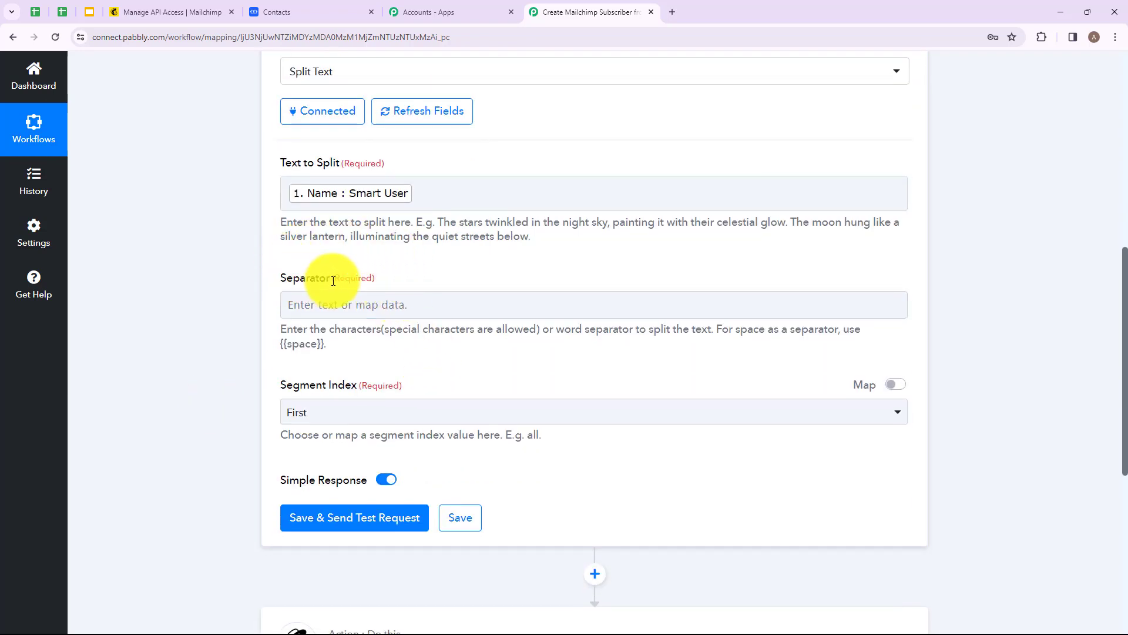
left_click(368, 306)
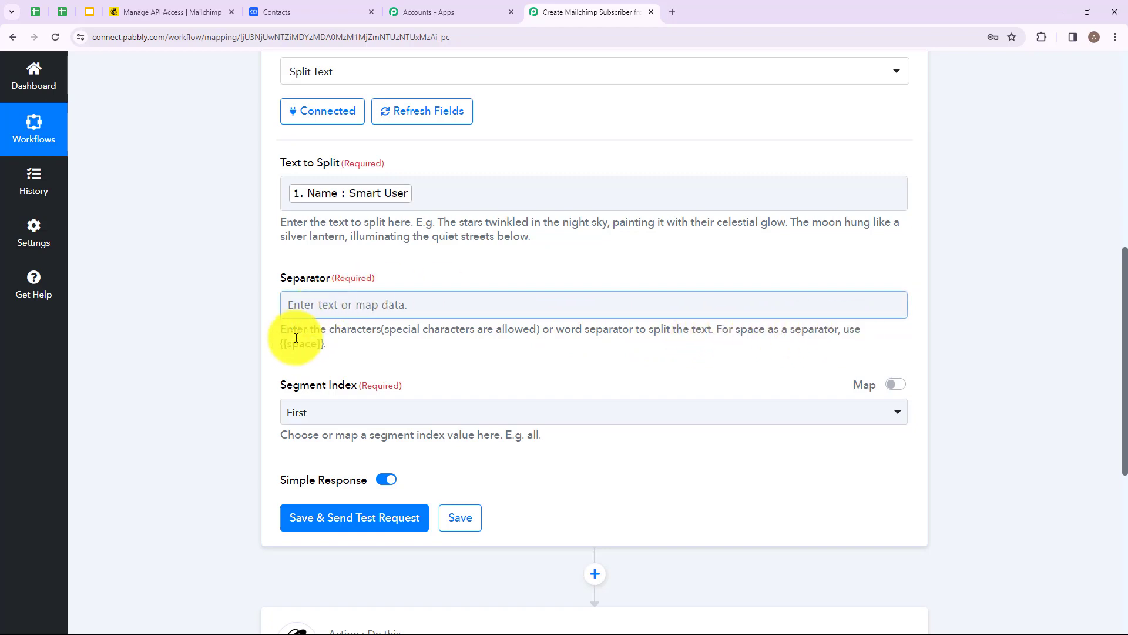
left_click(343, 307)
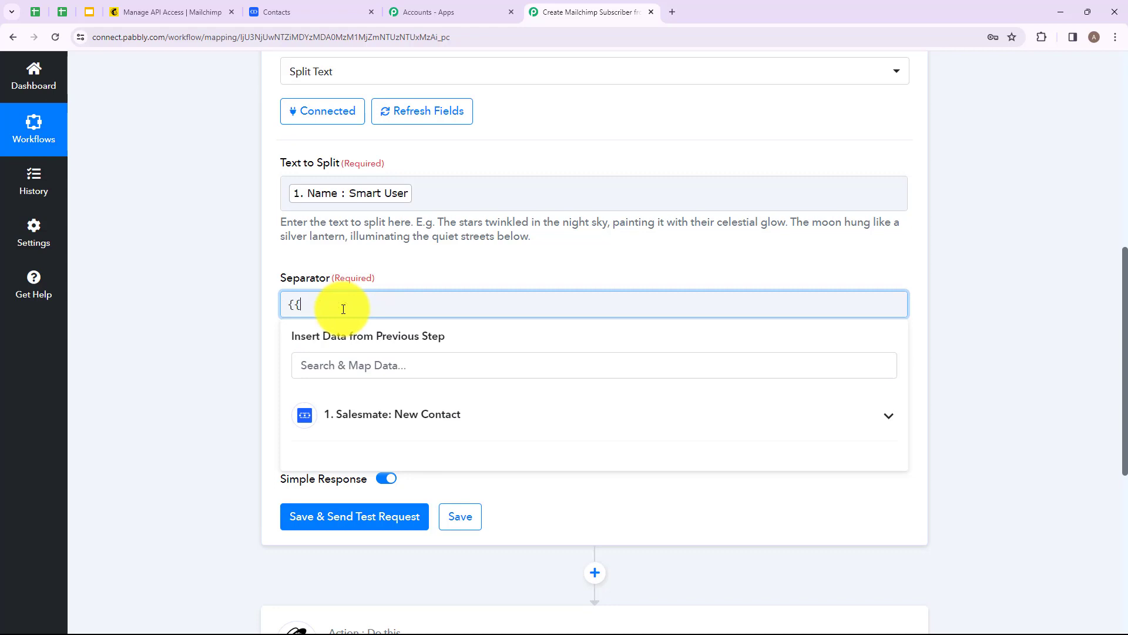
type("{{space}}")
Step: Set the Segment Index to All, then save and send a test request for the Split Text step
scroll(353, 294, "down", 2)
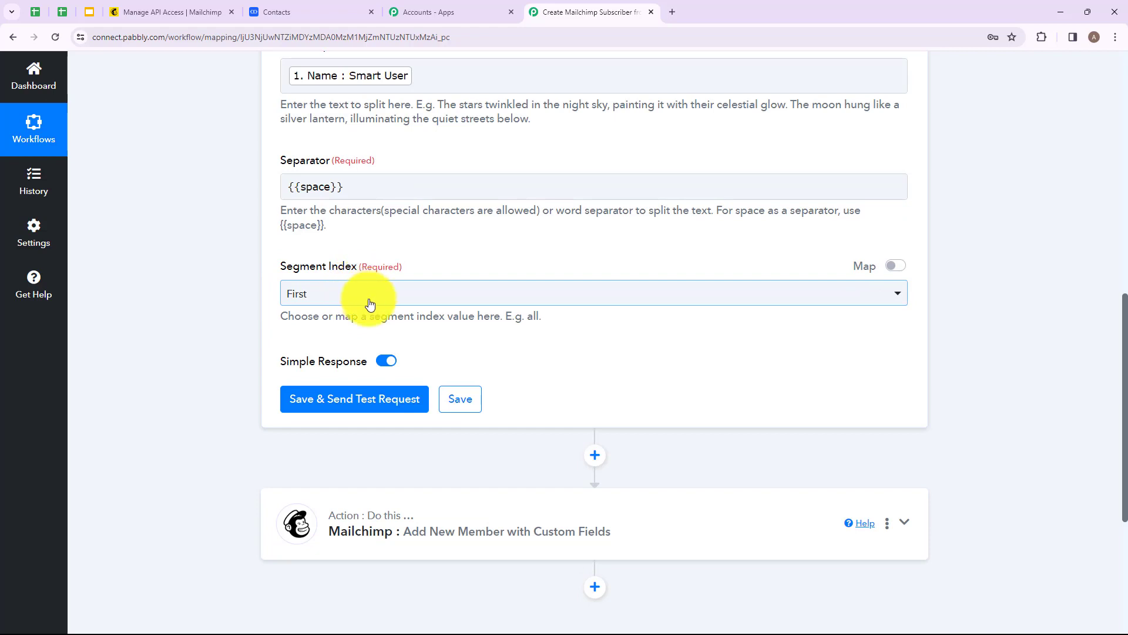
left_click_drag(507, 316, 563, 315)
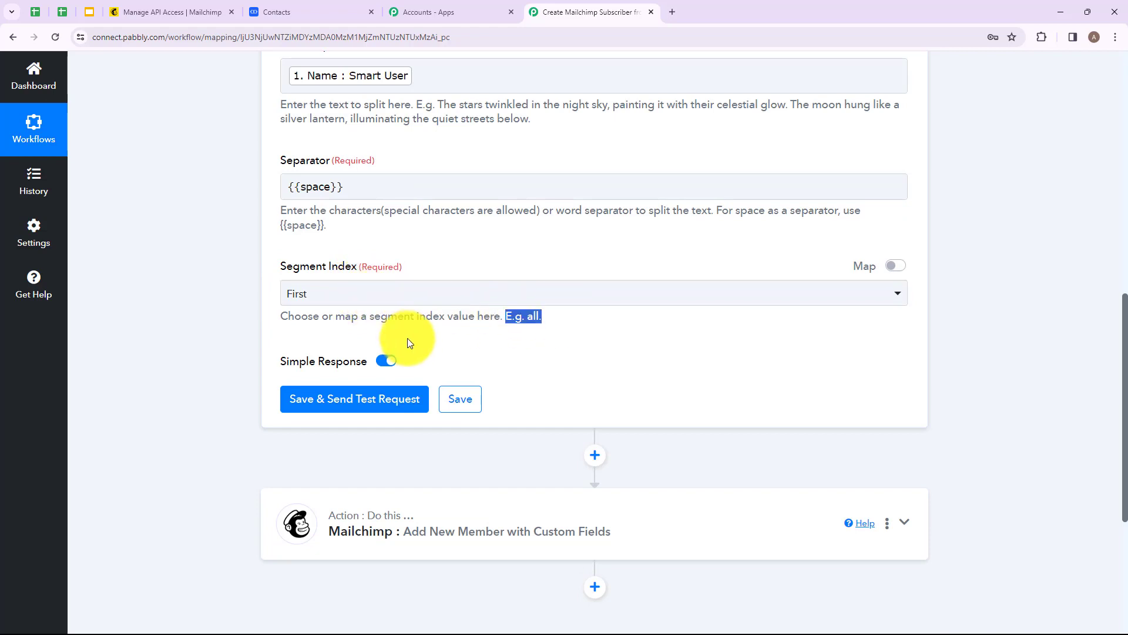
left_click(323, 294)
left_click(308, 467)
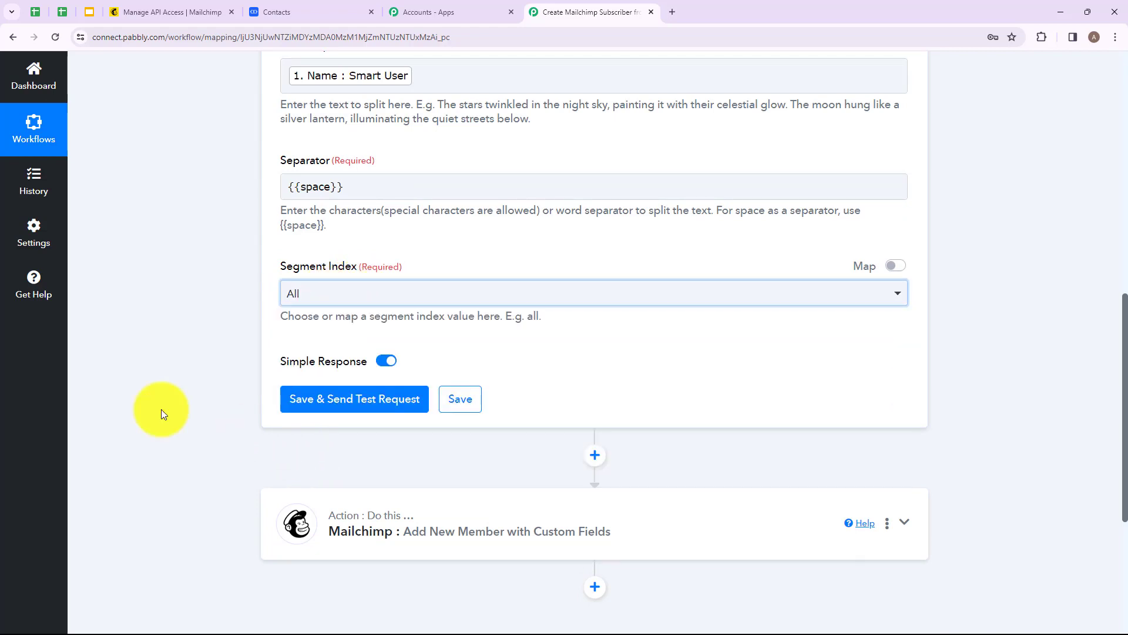
left_click(158, 408)
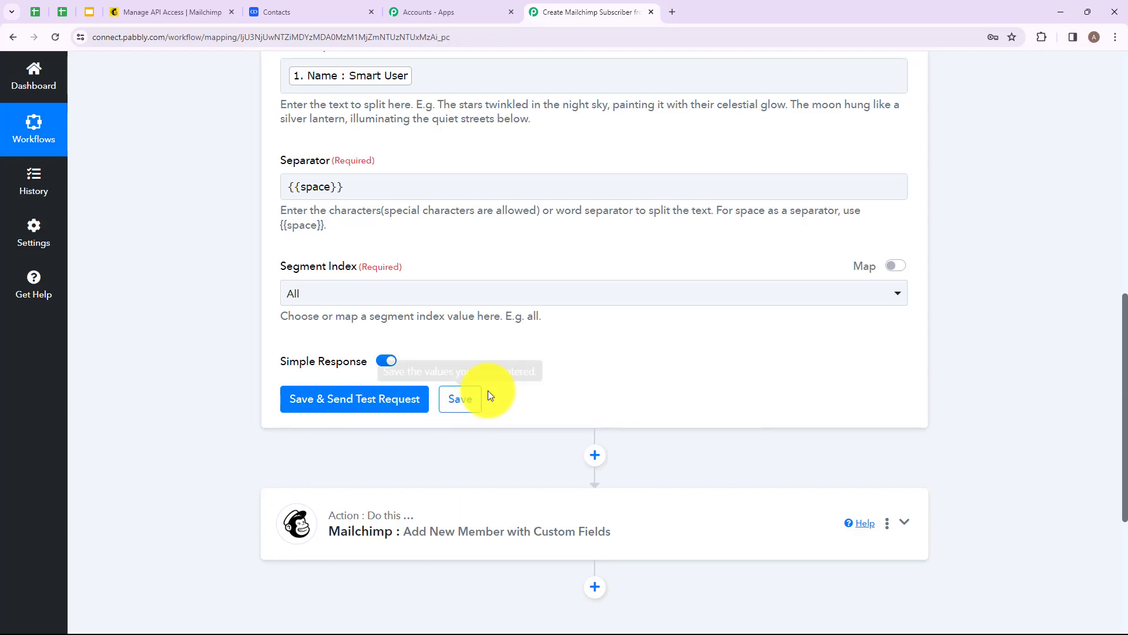
left_click(337, 405)
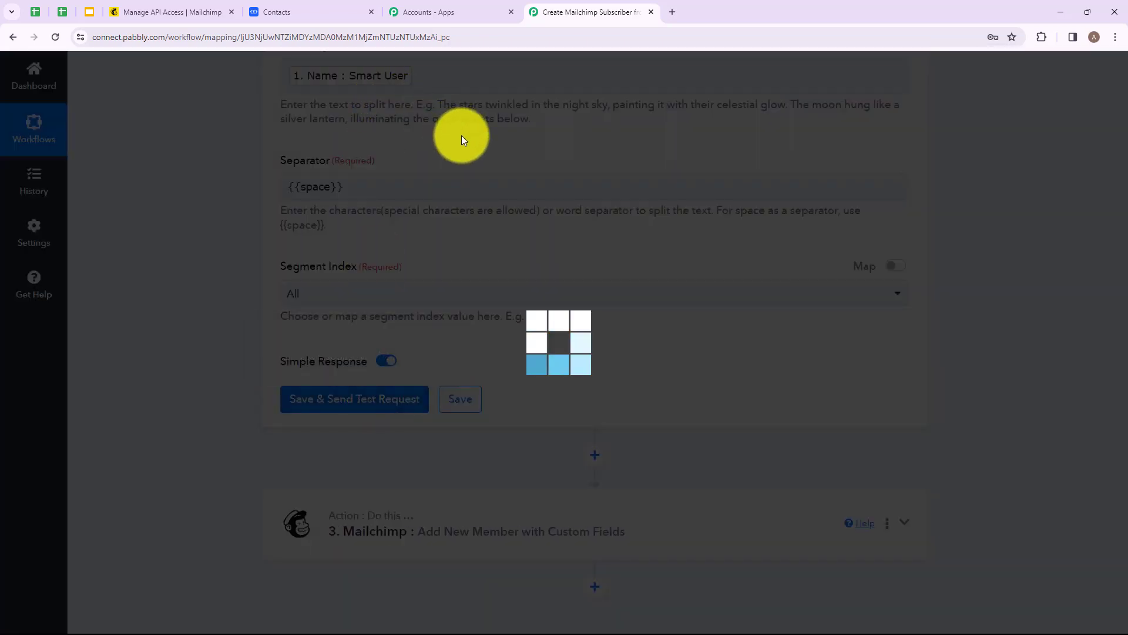
Step: Map the Split Text step's Result 0 into the Mailchimp First Name field
scroll(450, 201, "down", 3)
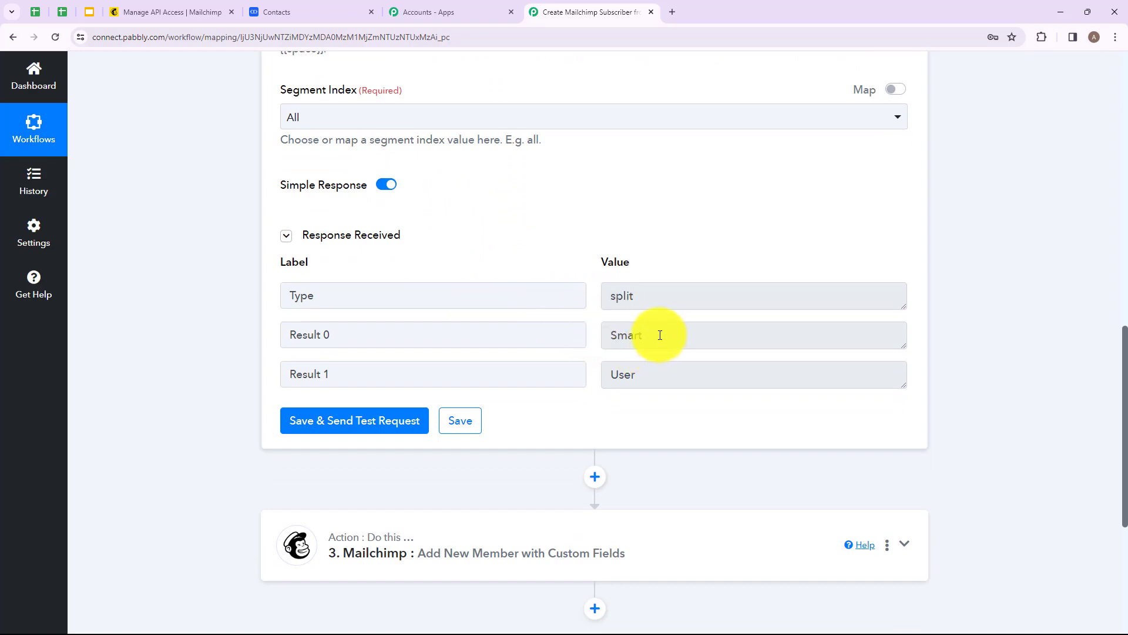
left_click_drag(660, 335, 566, 330)
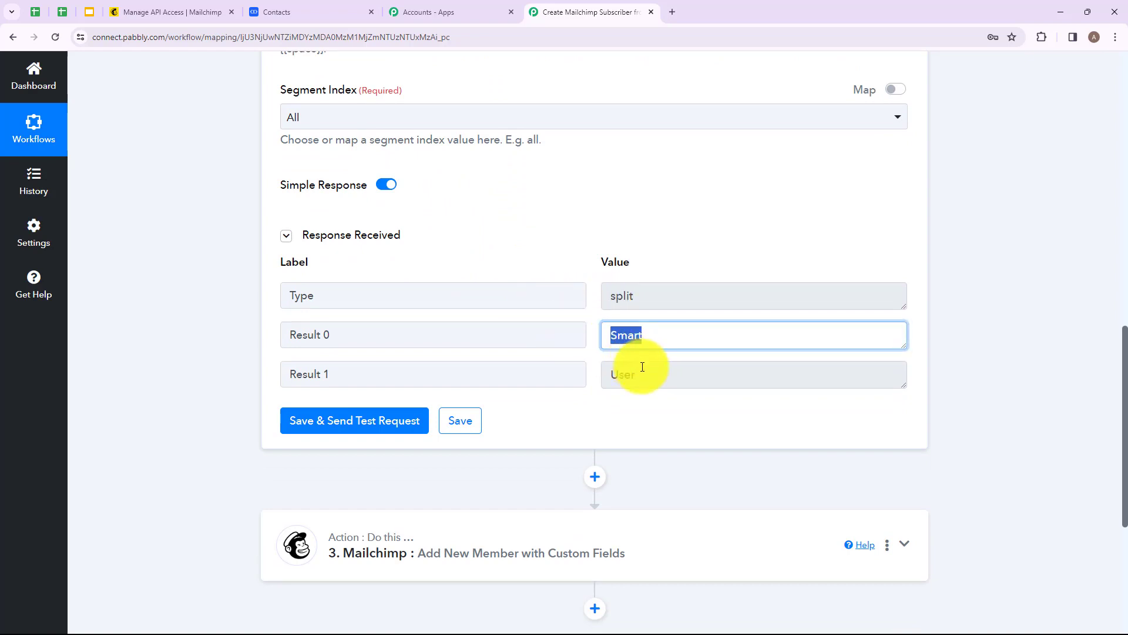
left_click_drag(643, 374, 588, 382)
left_click(601, 413)
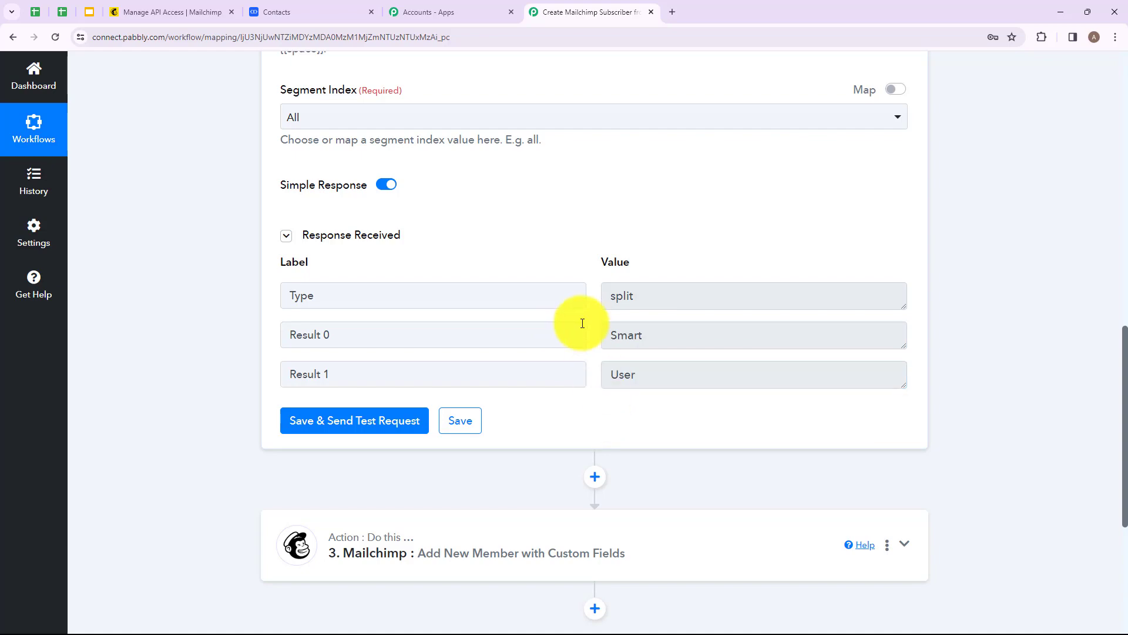
scroll(529, 311, "down", 10)
left_click(382, 142)
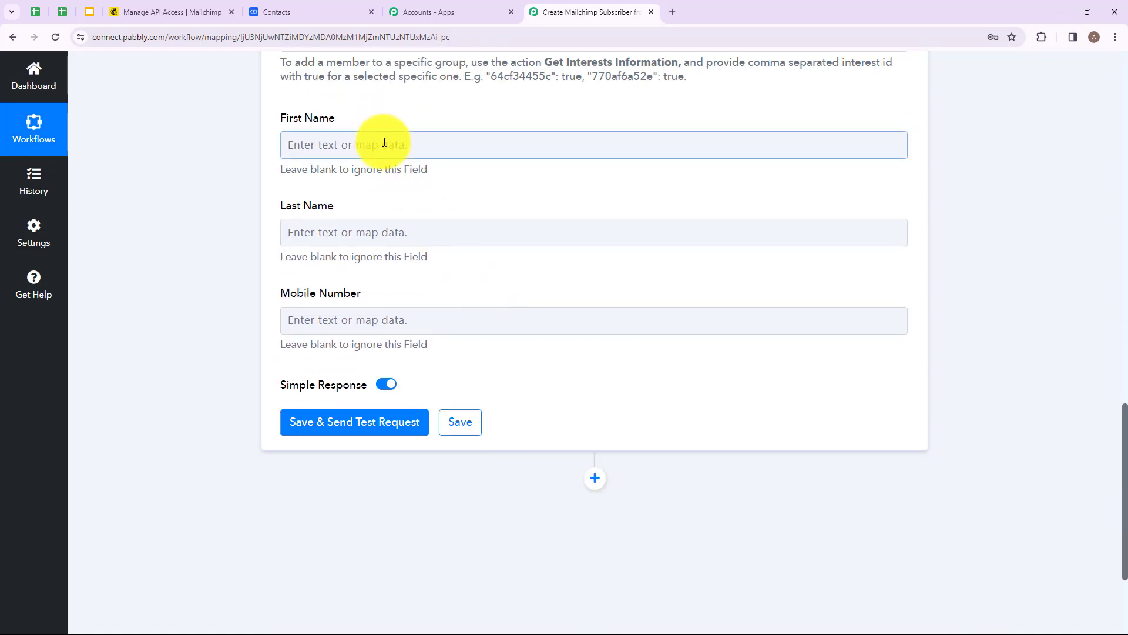
left_click(390, 146)
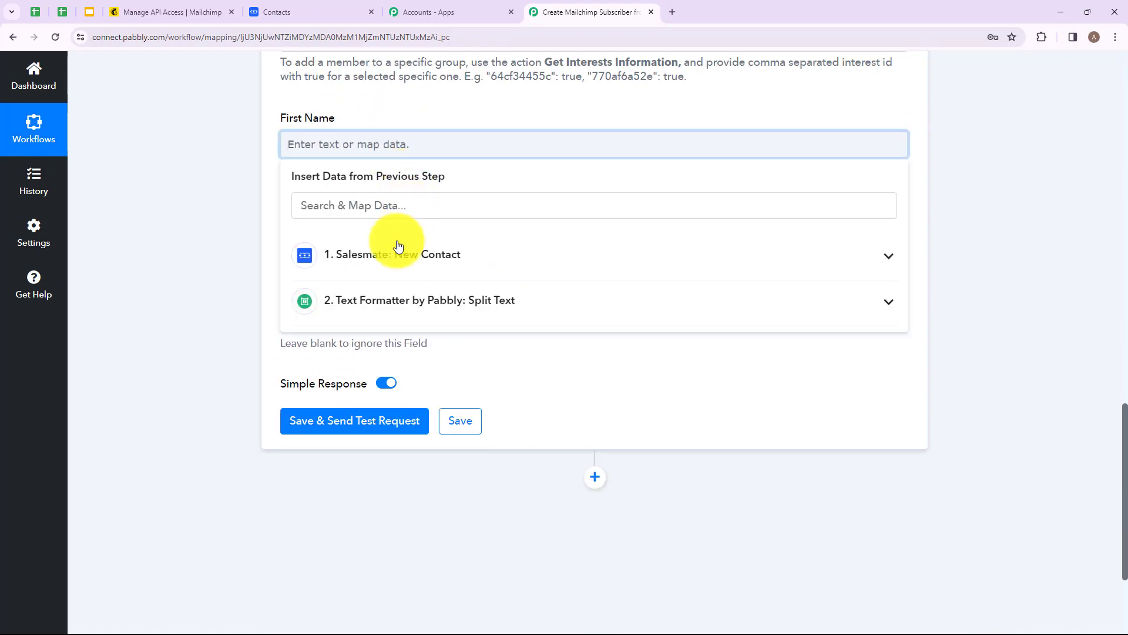
left_click(458, 308)
left_click(360, 377)
left_click(225, 348)
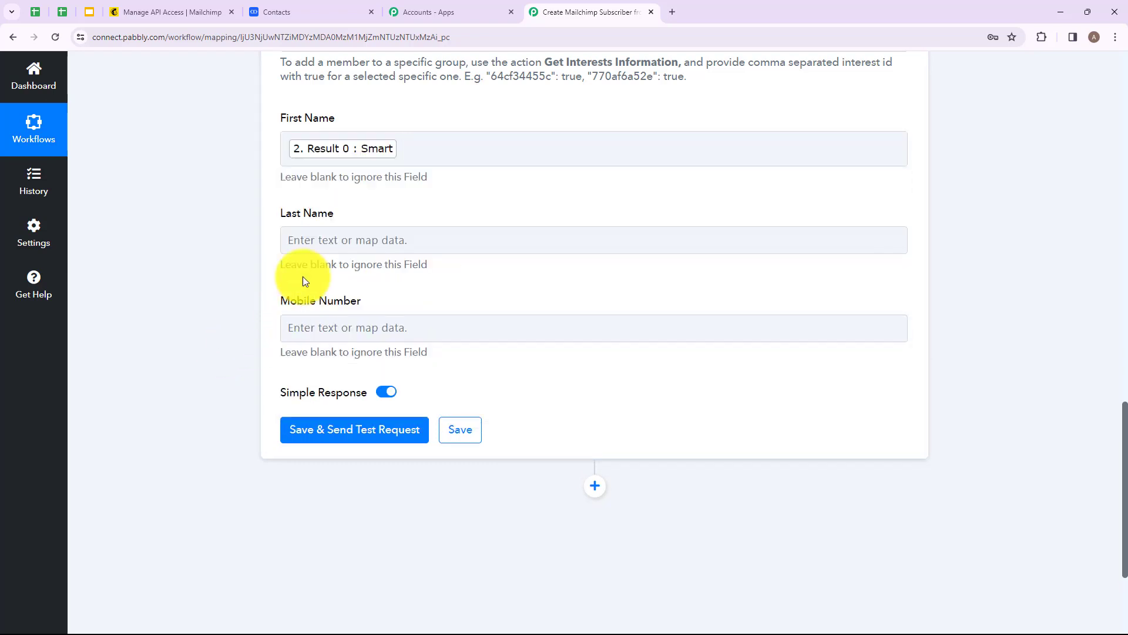
Step: Map the Split Text step's Result 1 into the Mailchimp Last Name field
left_click(347, 241)
left_click(373, 393)
left_click(367, 491)
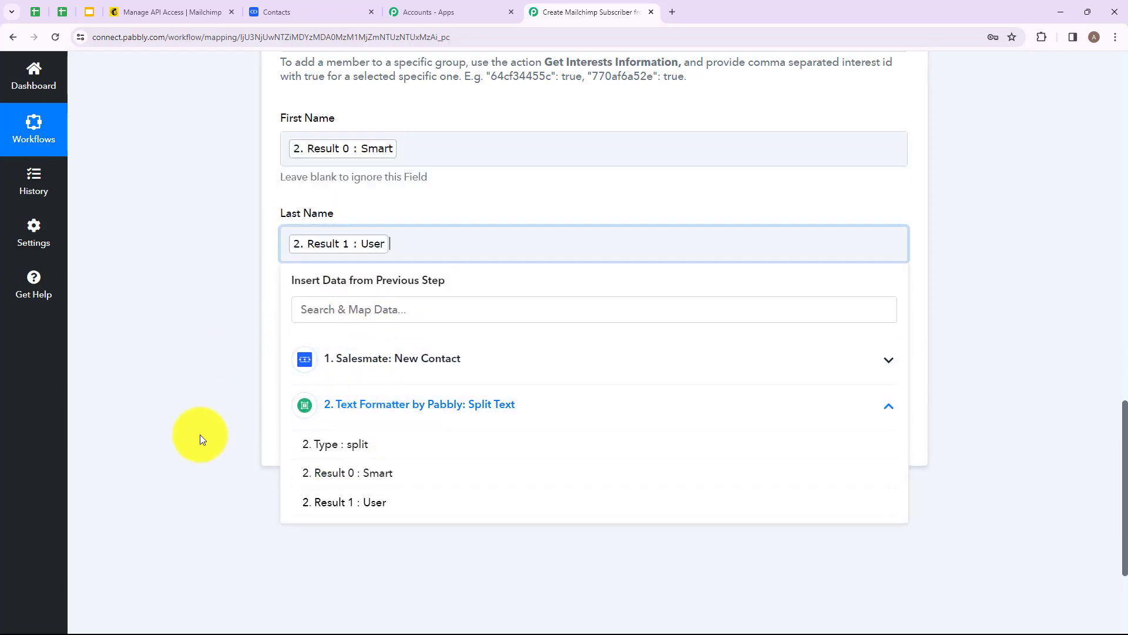
left_click(200, 437)
Step: Map the Salesmate contact's Mobile Number into the Mobile Number field, then save and send a test request
left_click(343, 335)
left_click(405, 446)
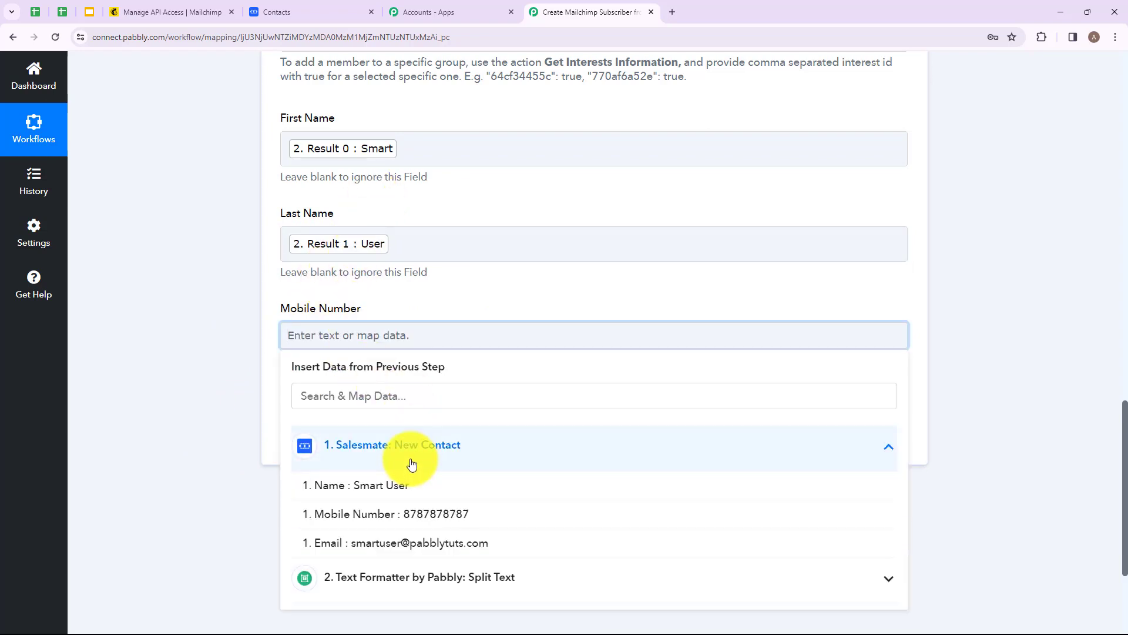
left_click(414, 515)
left_click(213, 478)
scroll(464, 229, "down", 2)
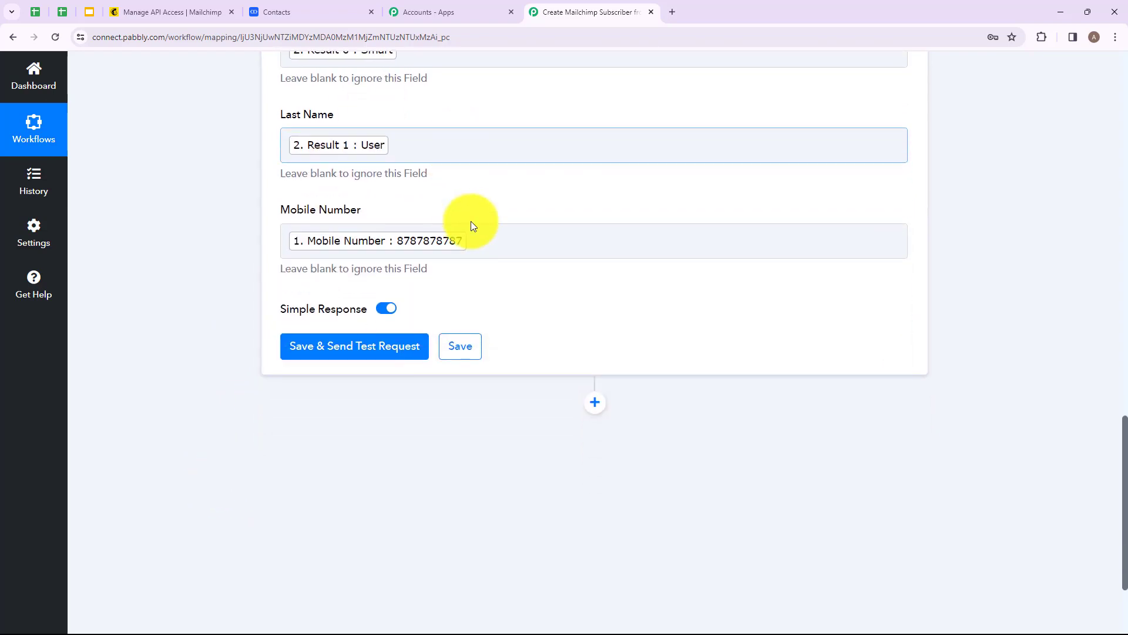
left_click(365, 336)
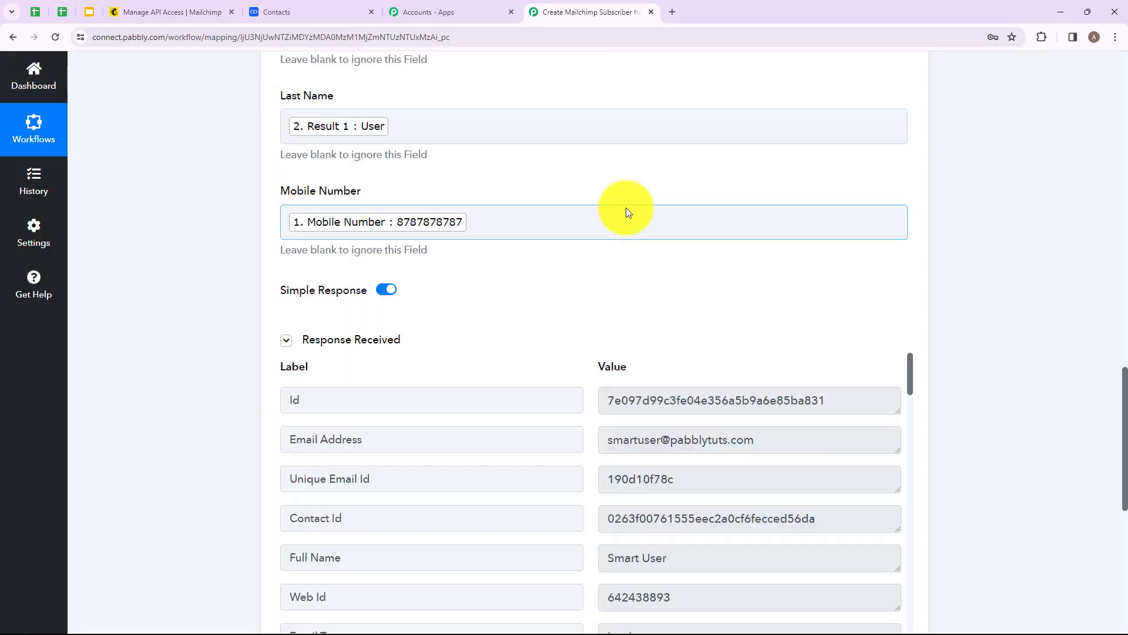
Step: Review the values in the Mailchimp step's test response
scroll(612, 242, "down", 2)
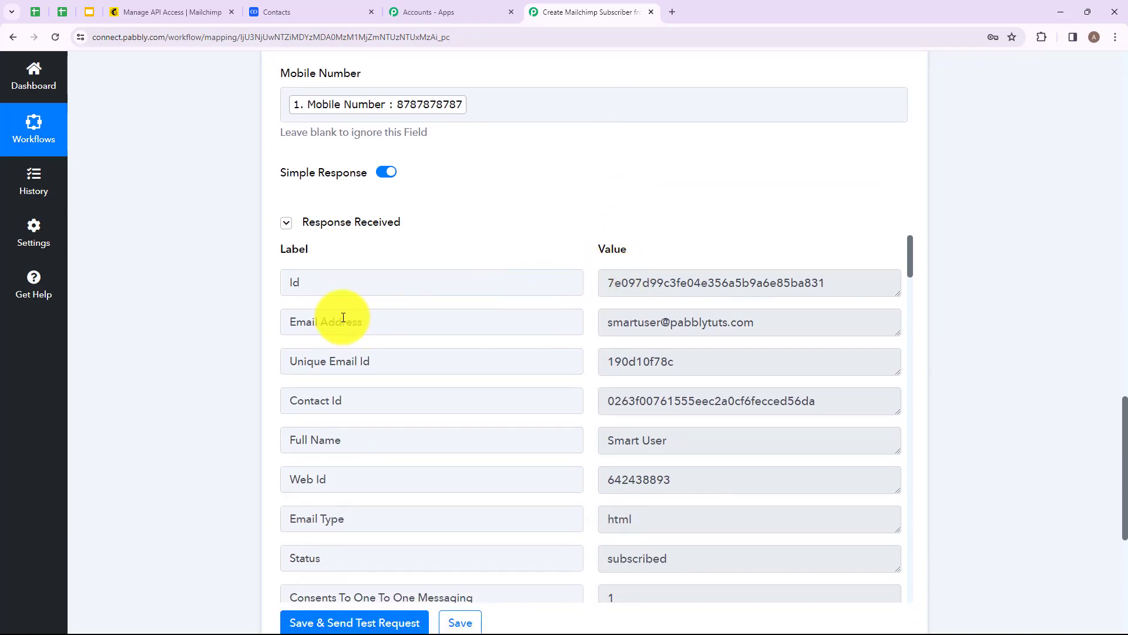
left_click_drag(306, 322, 357, 322)
left_click_drag(763, 327, 590, 328)
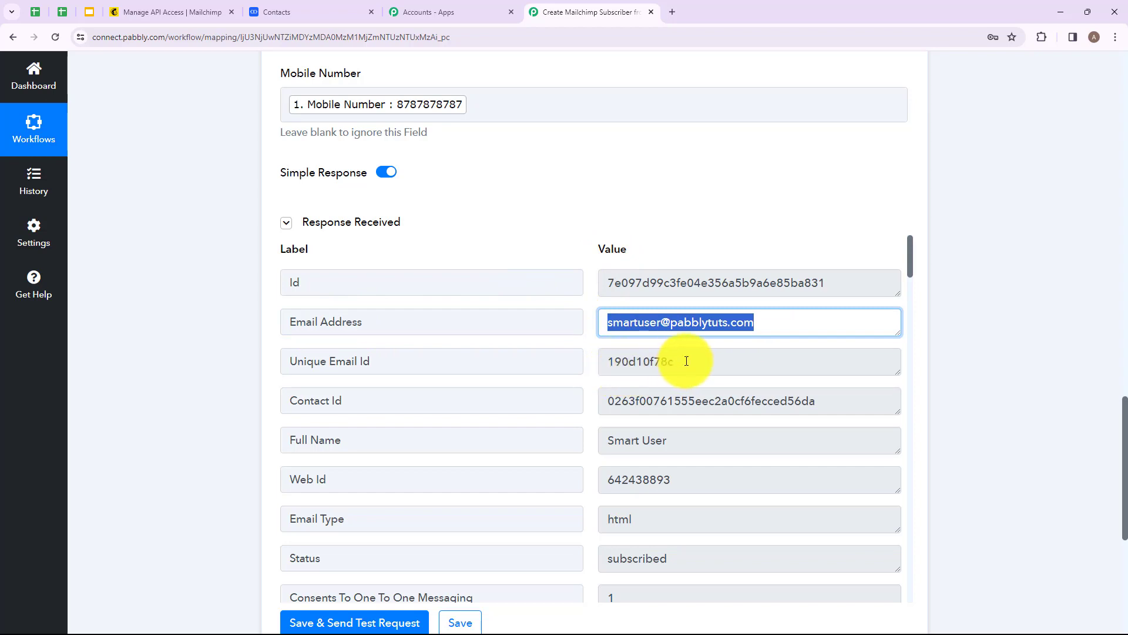
left_click_drag(686, 361, 628, 361)
left_click_drag(820, 400, 601, 401)
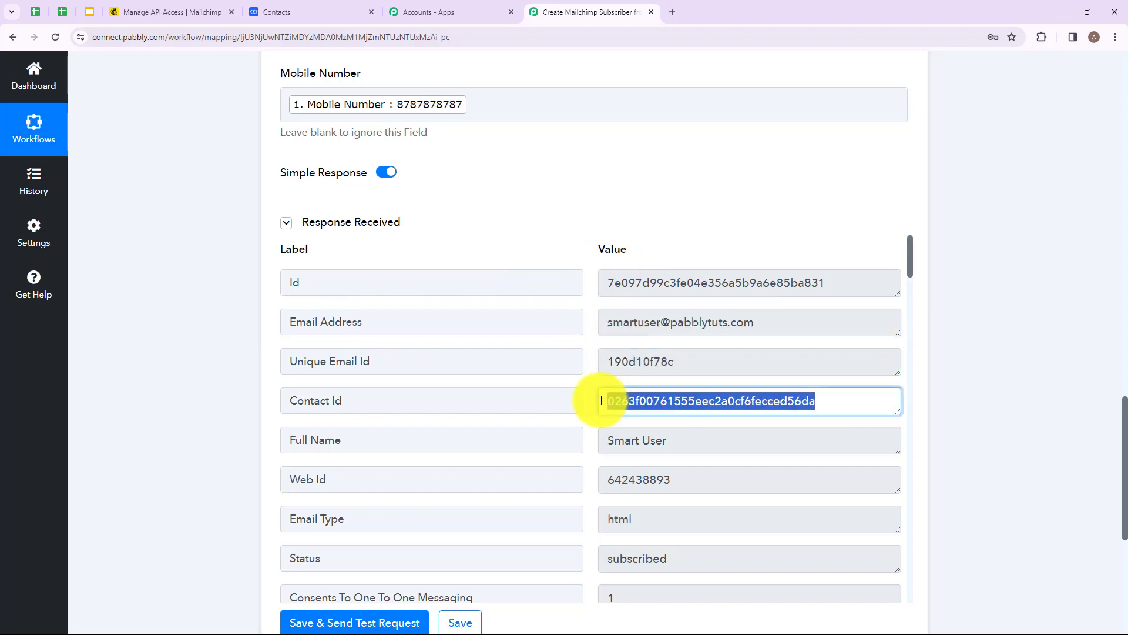
triple_click(676, 441)
scroll(759, 375, "down", 4)
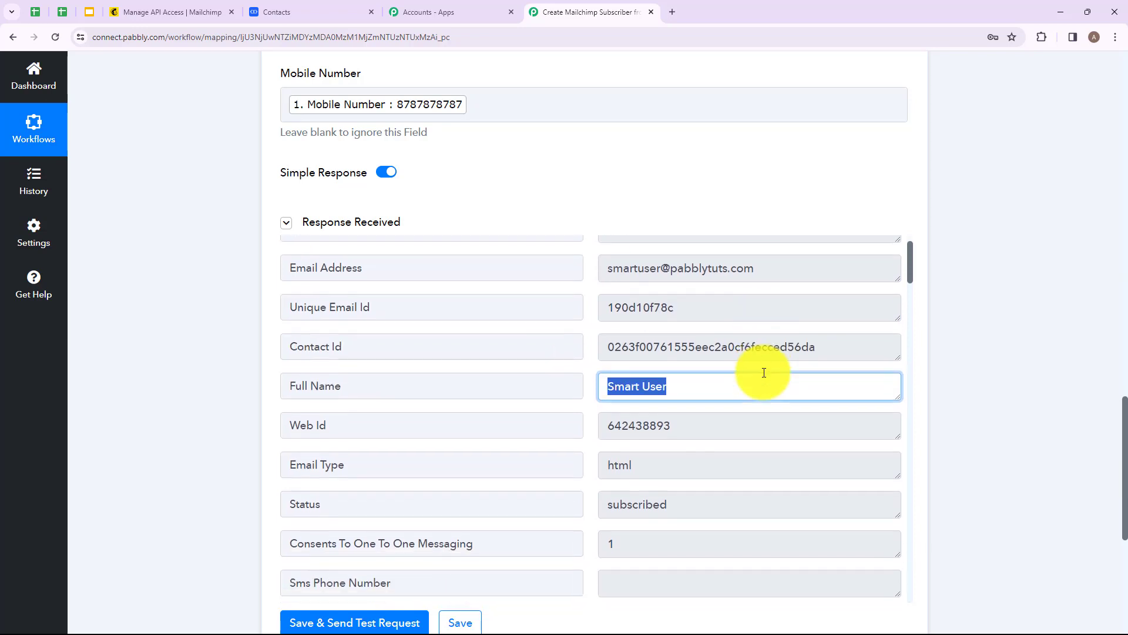
left_click_drag(686, 323, 516, 308)
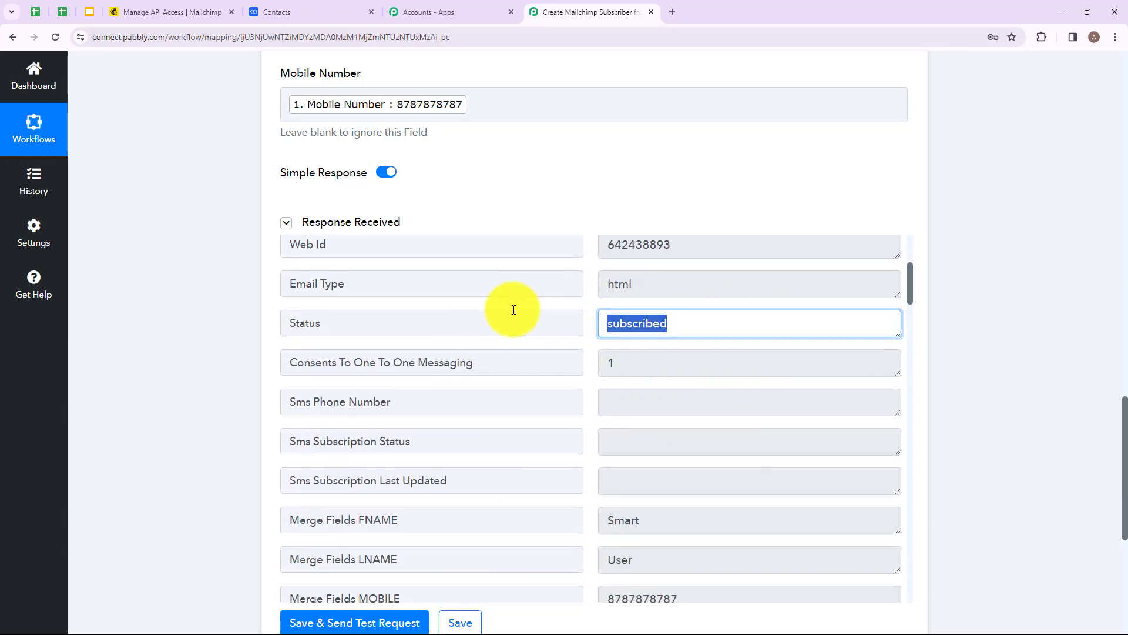
left_click(590, 218)
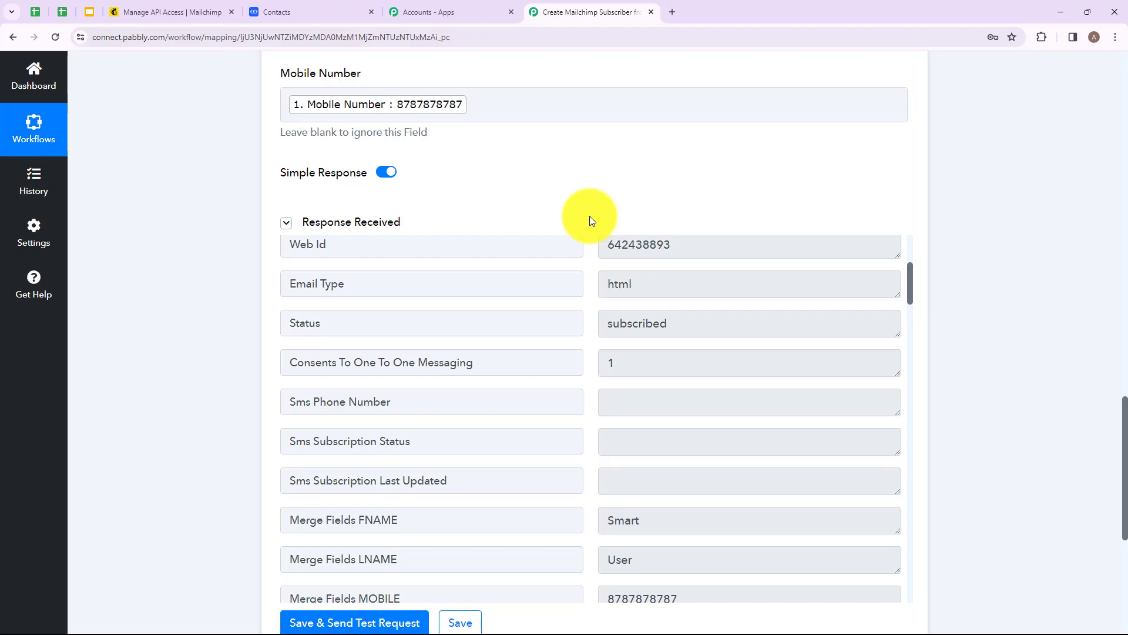
scroll(582, 265, "down", 4)
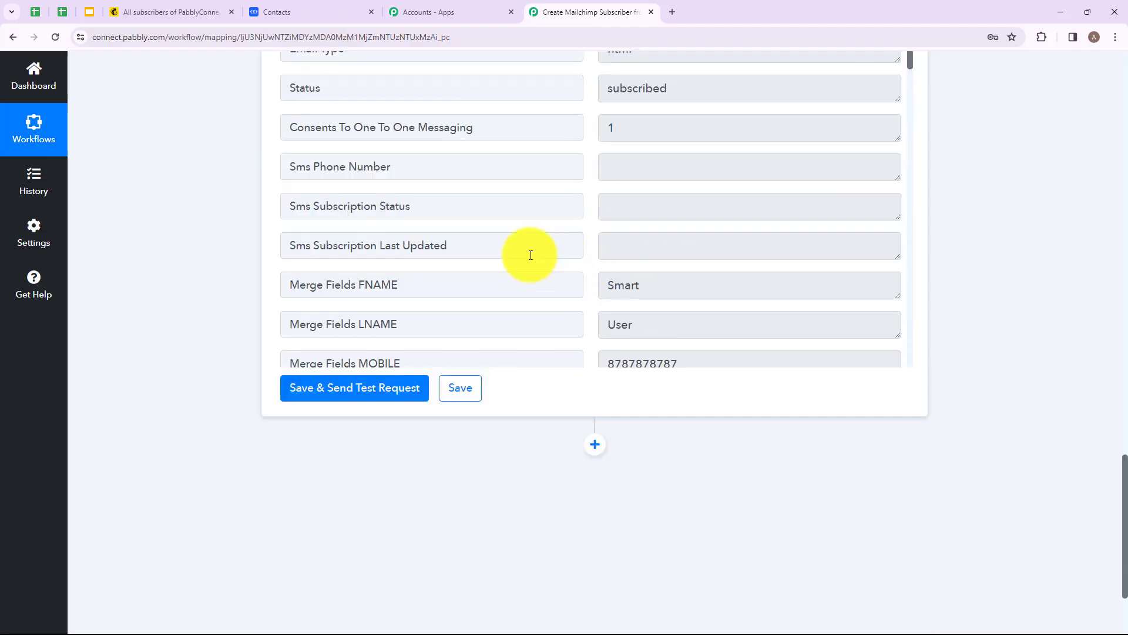
Step: Check the Mailchimp audience contacts list for the new subscriber, then return to the workflow
left_click(165, 15)
scroll(362, 340, "down", 4)
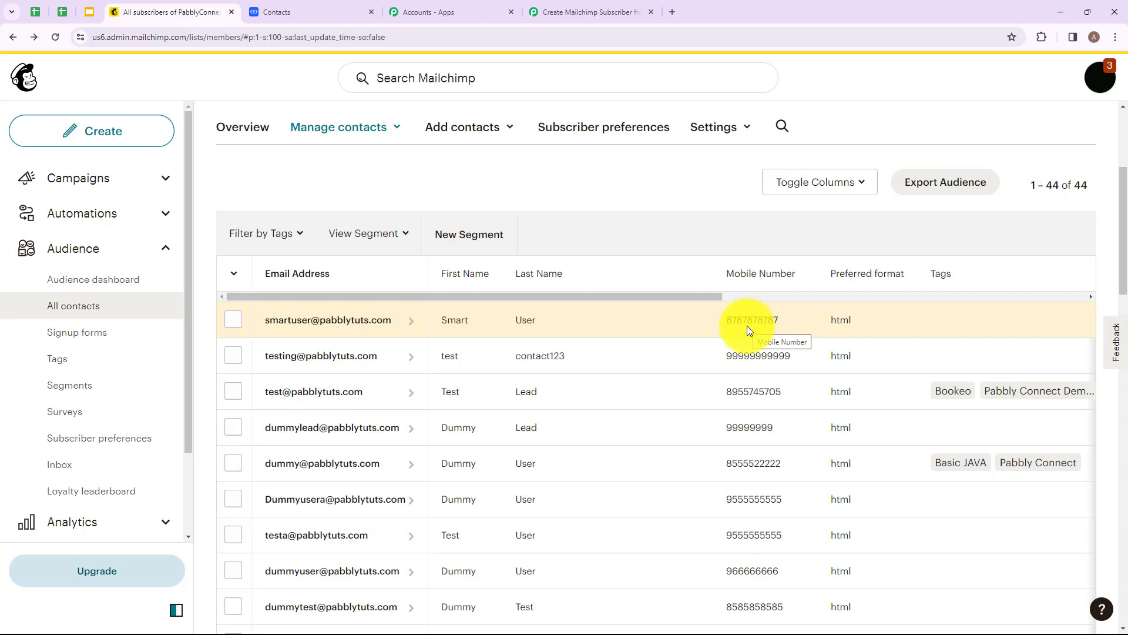
left_click(581, 10)
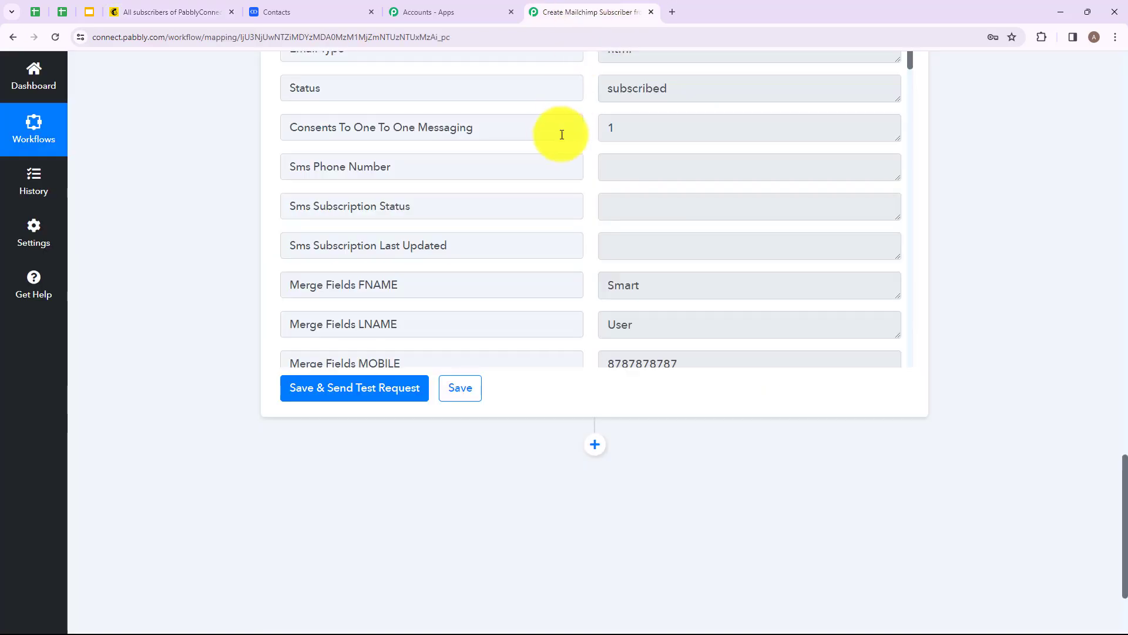
scroll(562, 135, "up", 15)
left_click(471, 446)
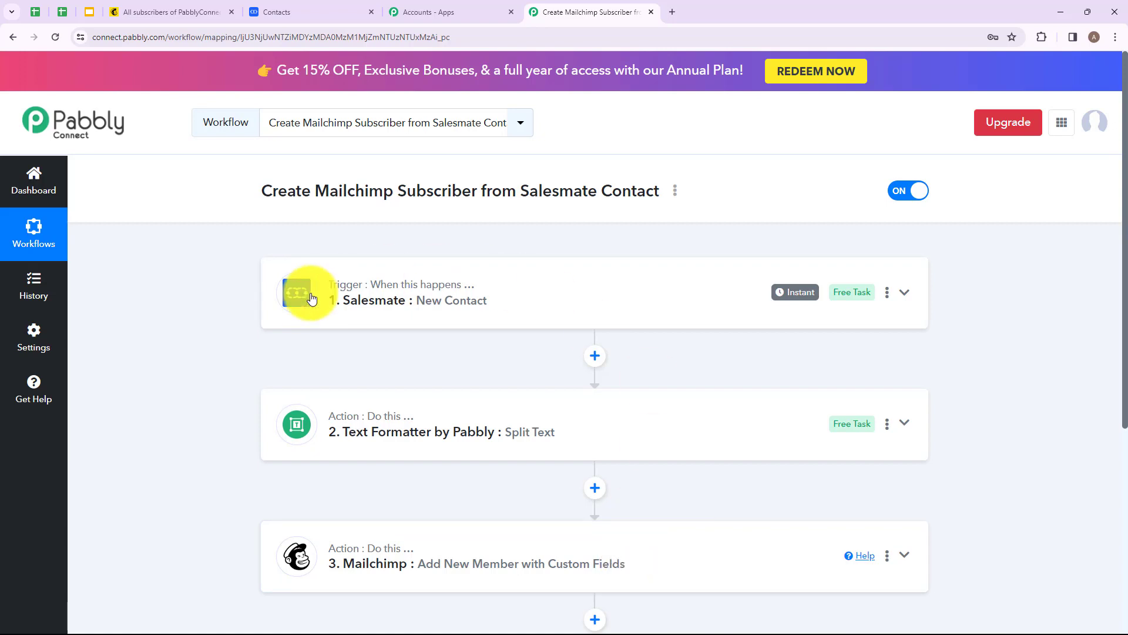
mouse_move(364, 548)
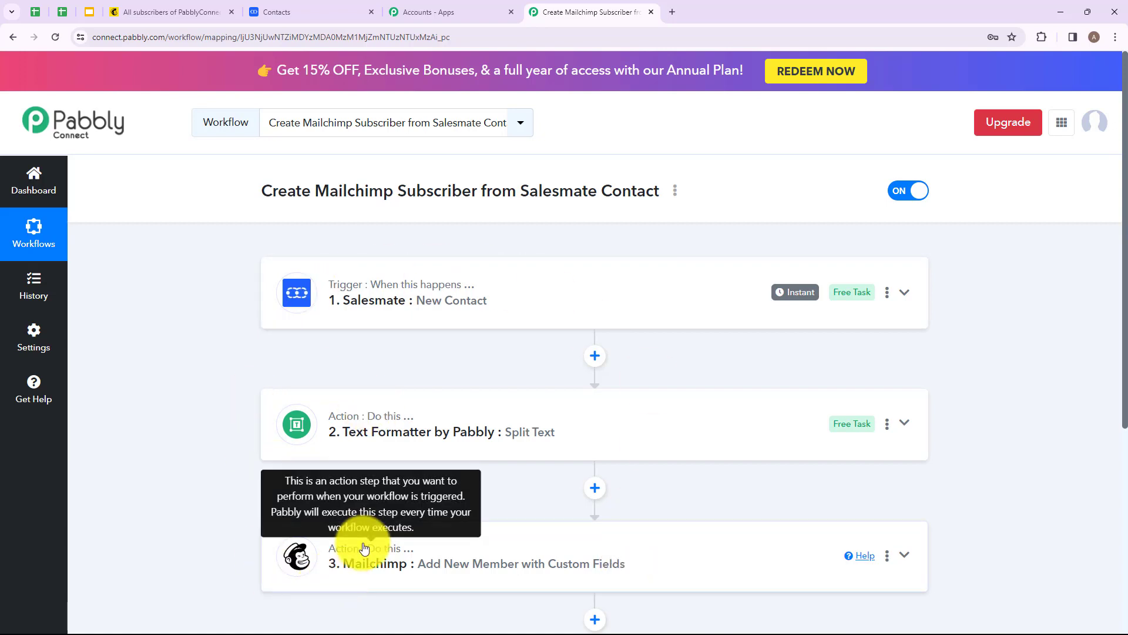